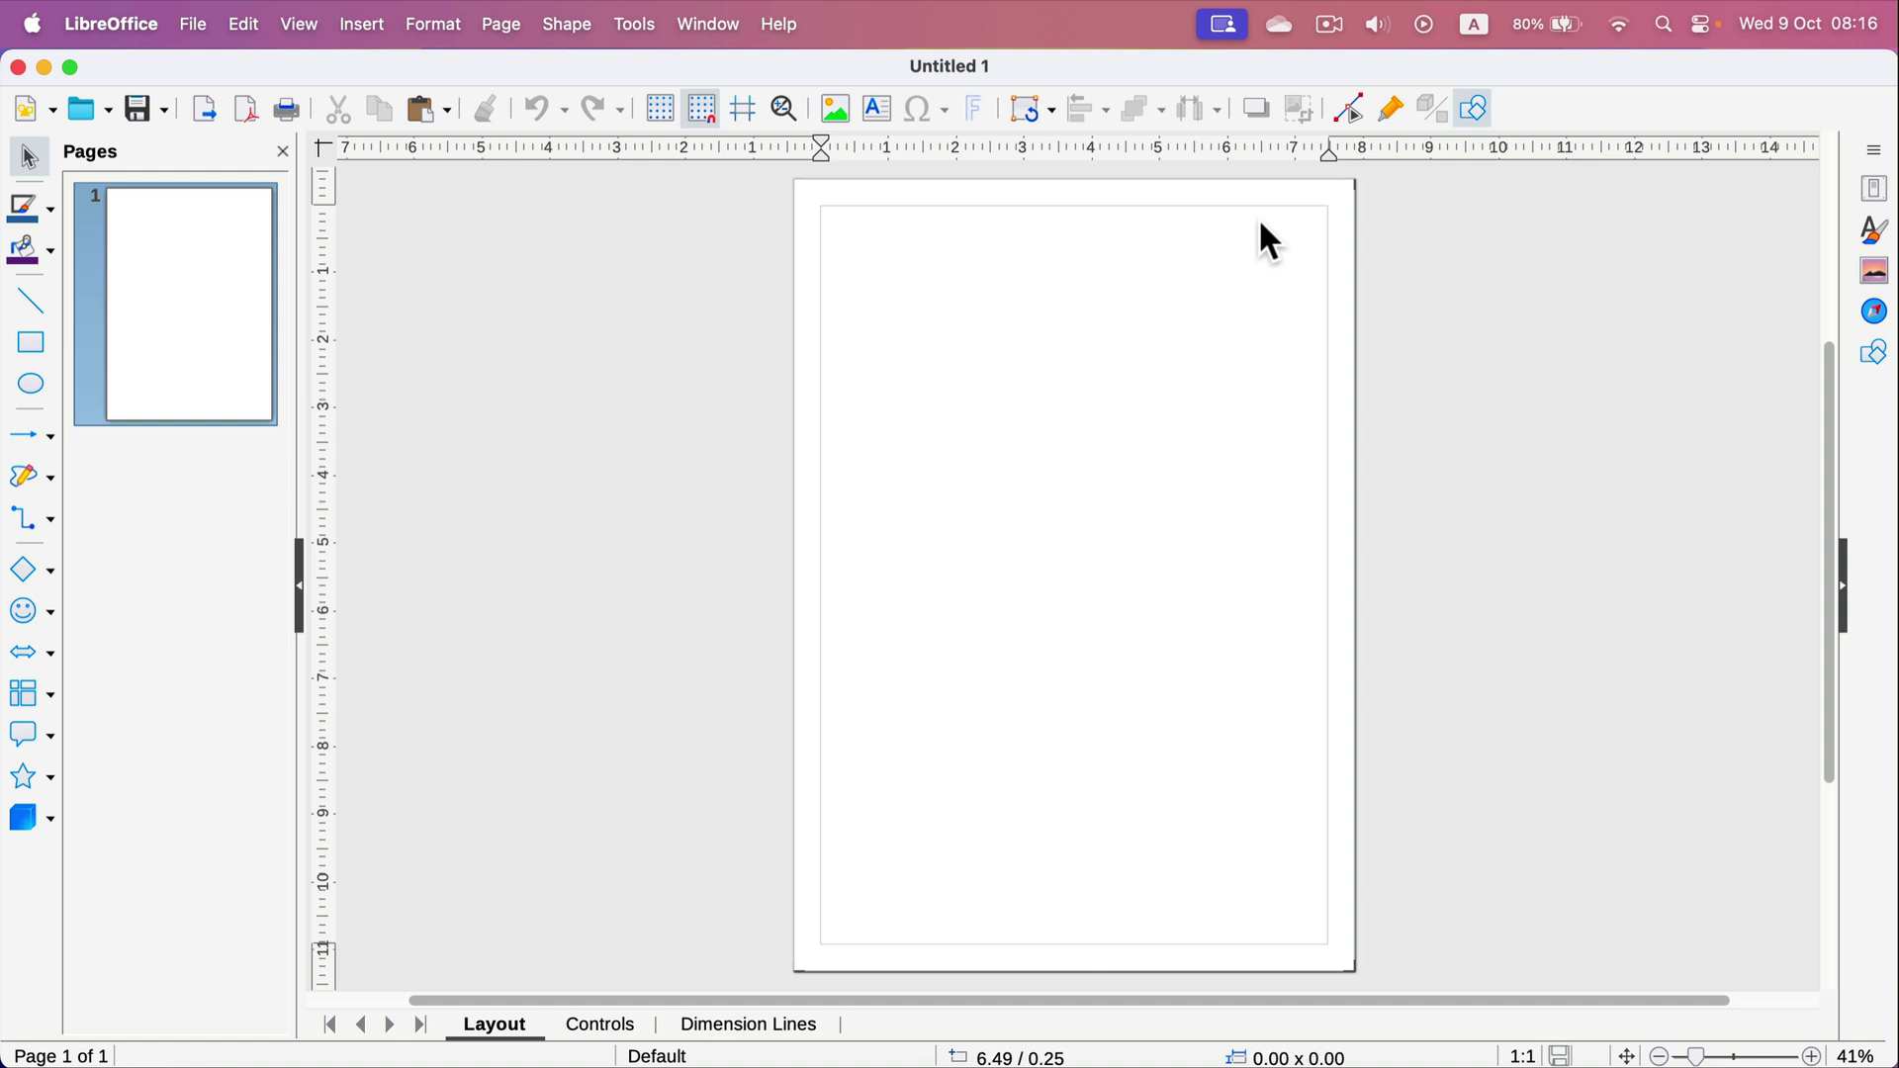
# Make Flowchart: Process the active drawing tool from the Shapes sidebar's Flowchart section
pyautogui.click(1874, 351)
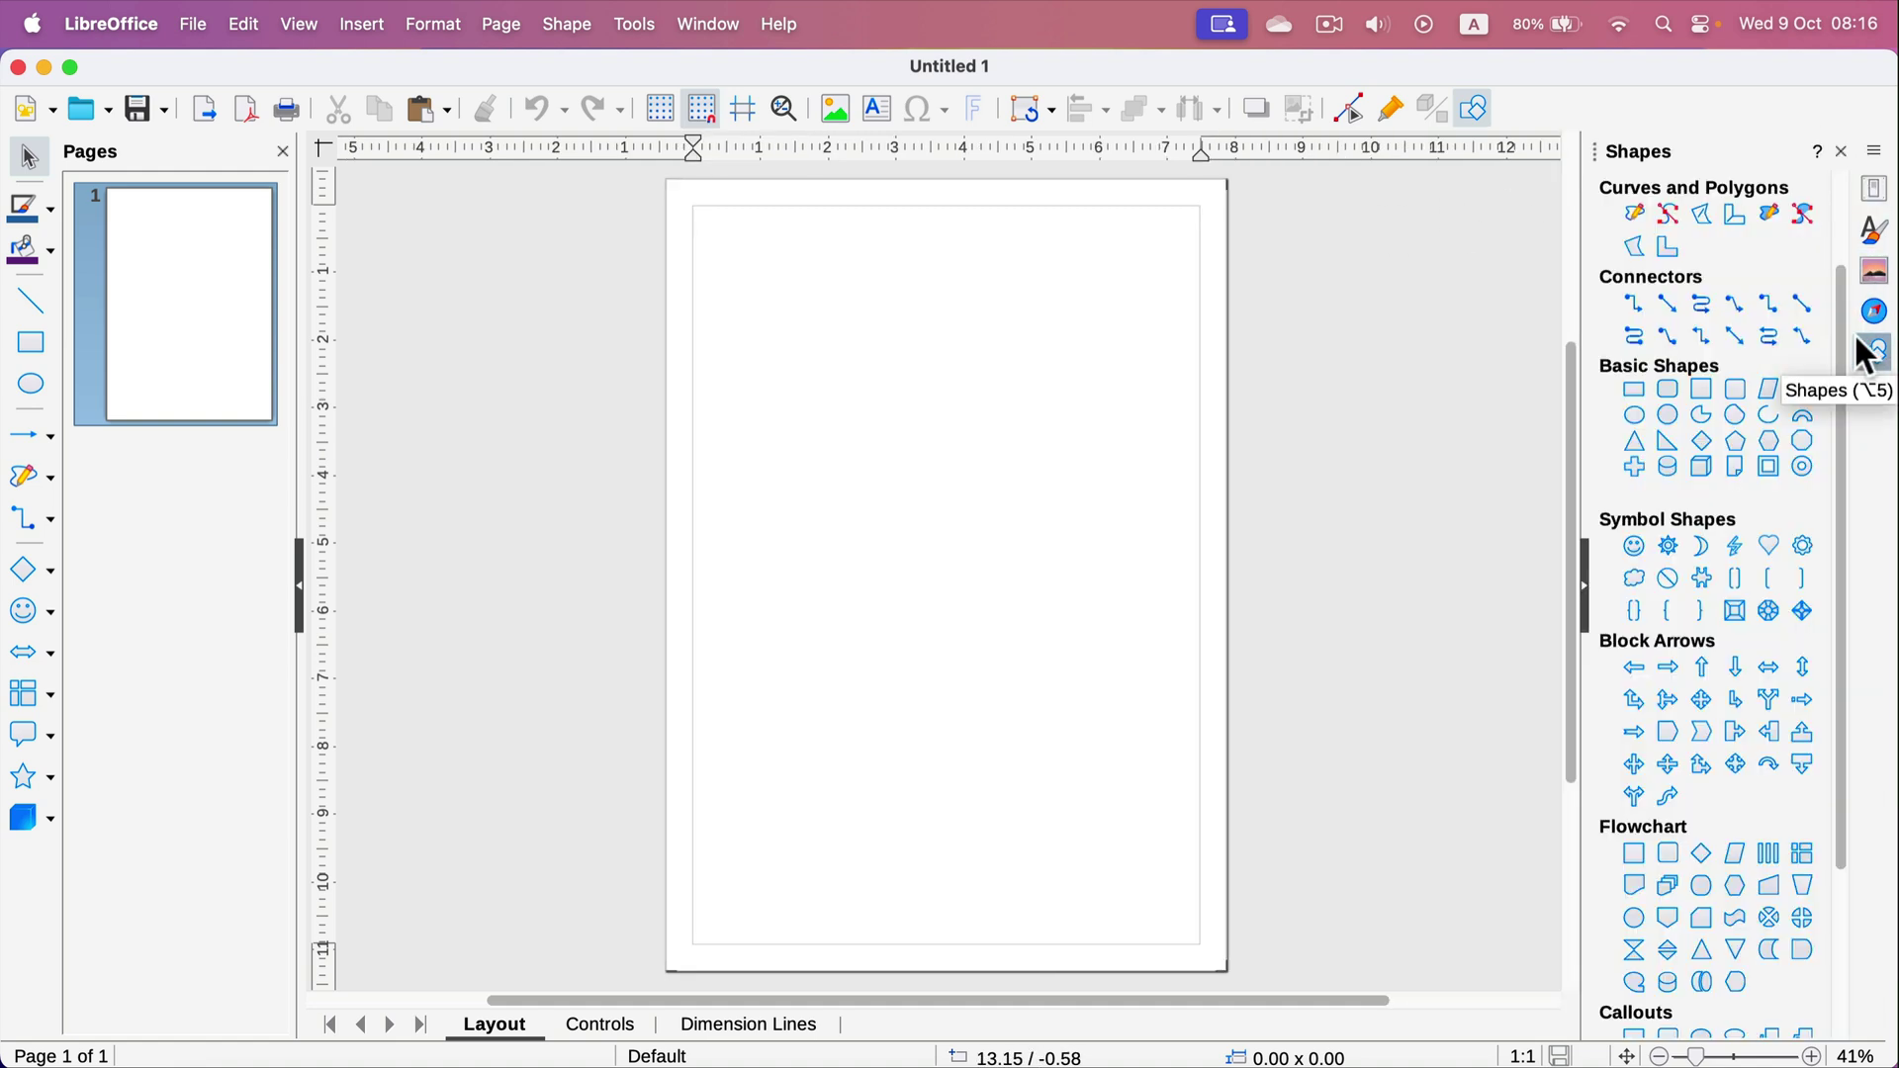
pyautogui.scroll(-3, 1655, 754)
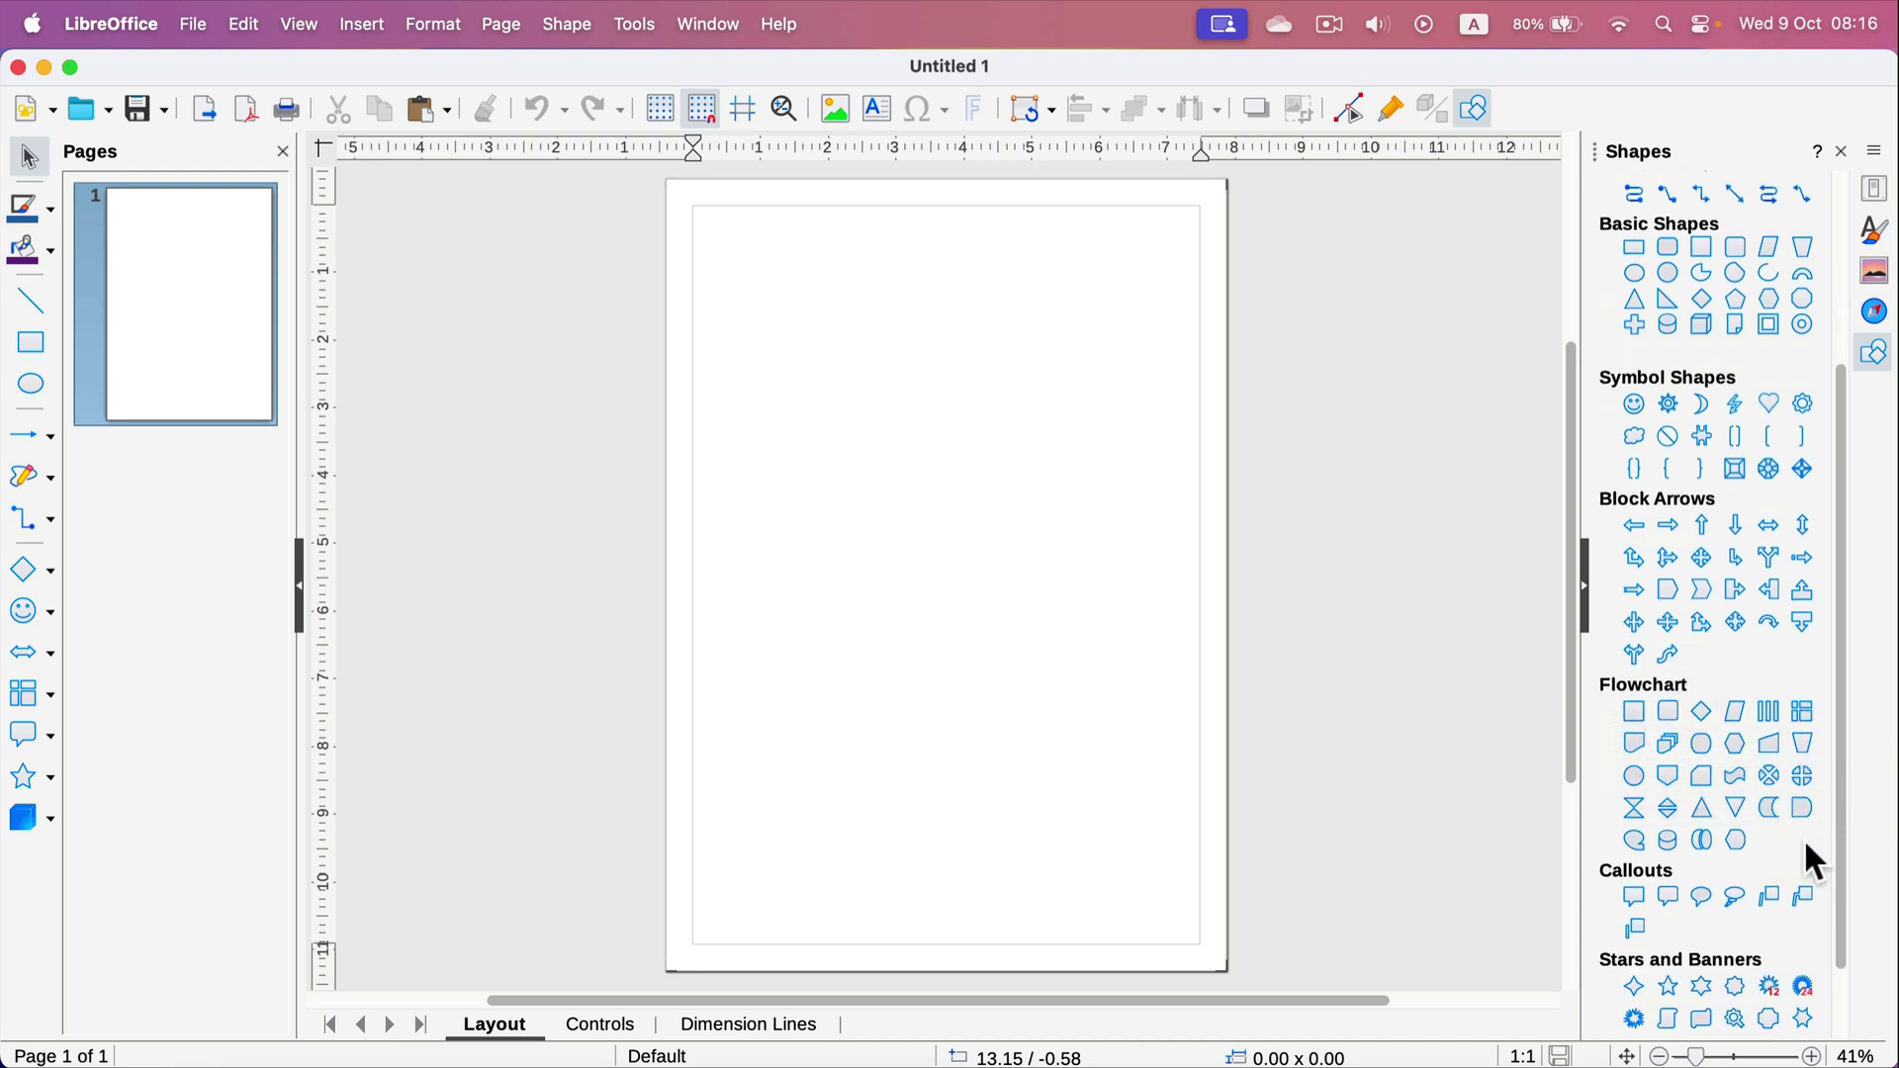
pyautogui.scroll(-2, 1803, 839)
pyautogui.click(1634, 682)
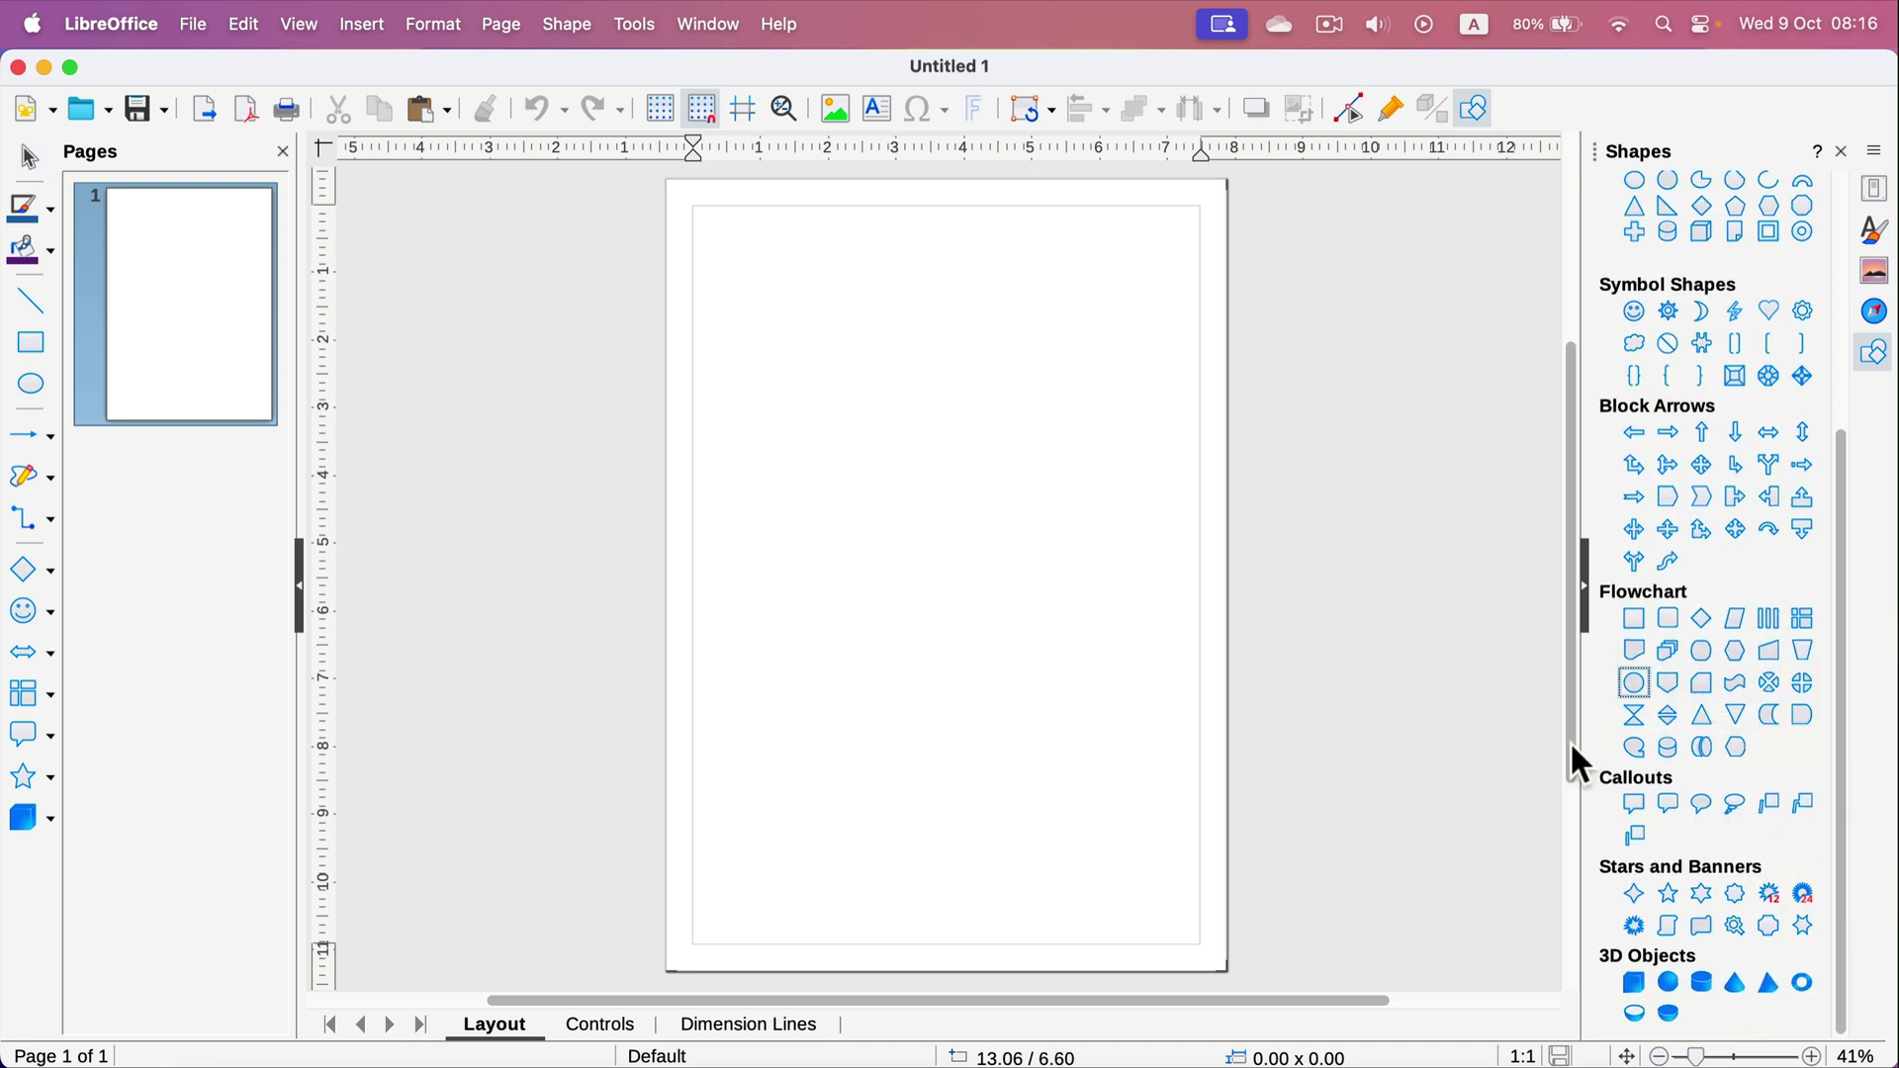
pyautogui.click(1633, 617)
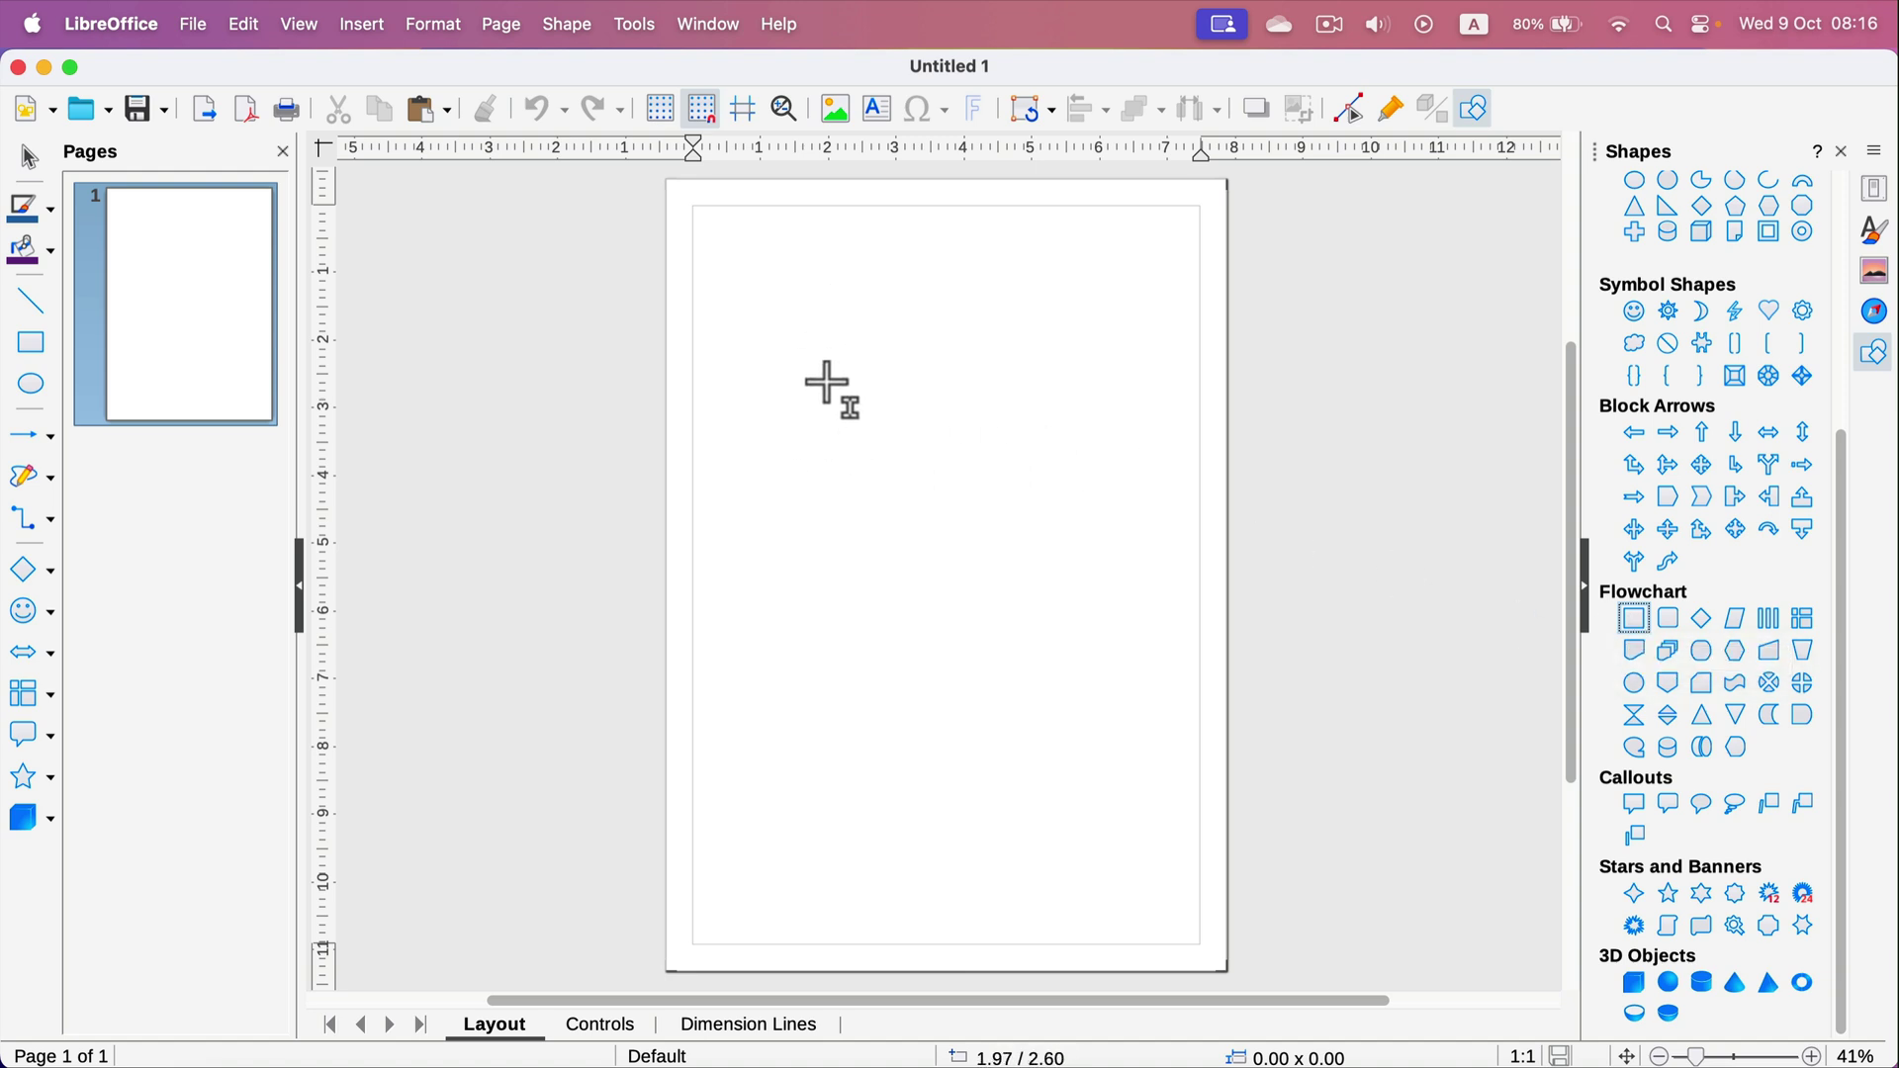
# Draw a process box in the upper page and a decision diamond below it
pyautogui.moveTo(829, 384); pyautogui.dragTo(1033, 503)
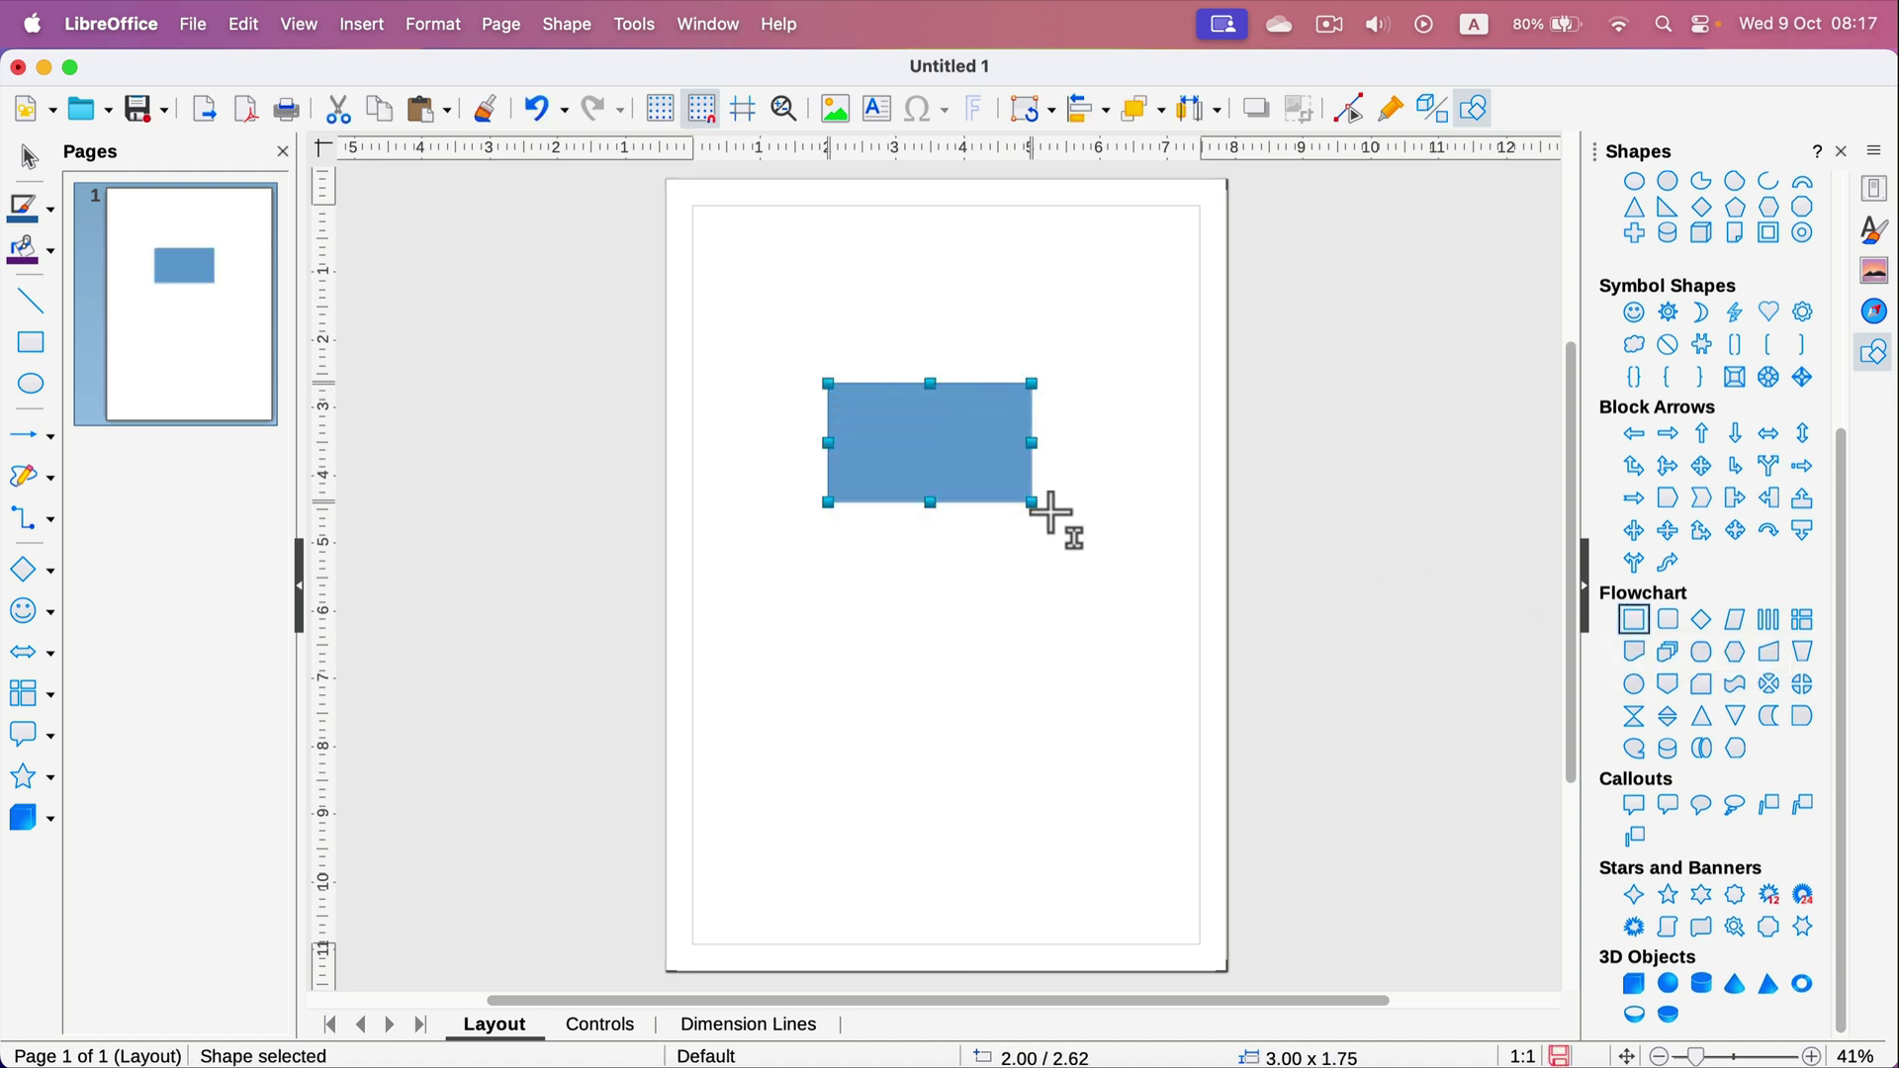
pyautogui.click(1703, 621)
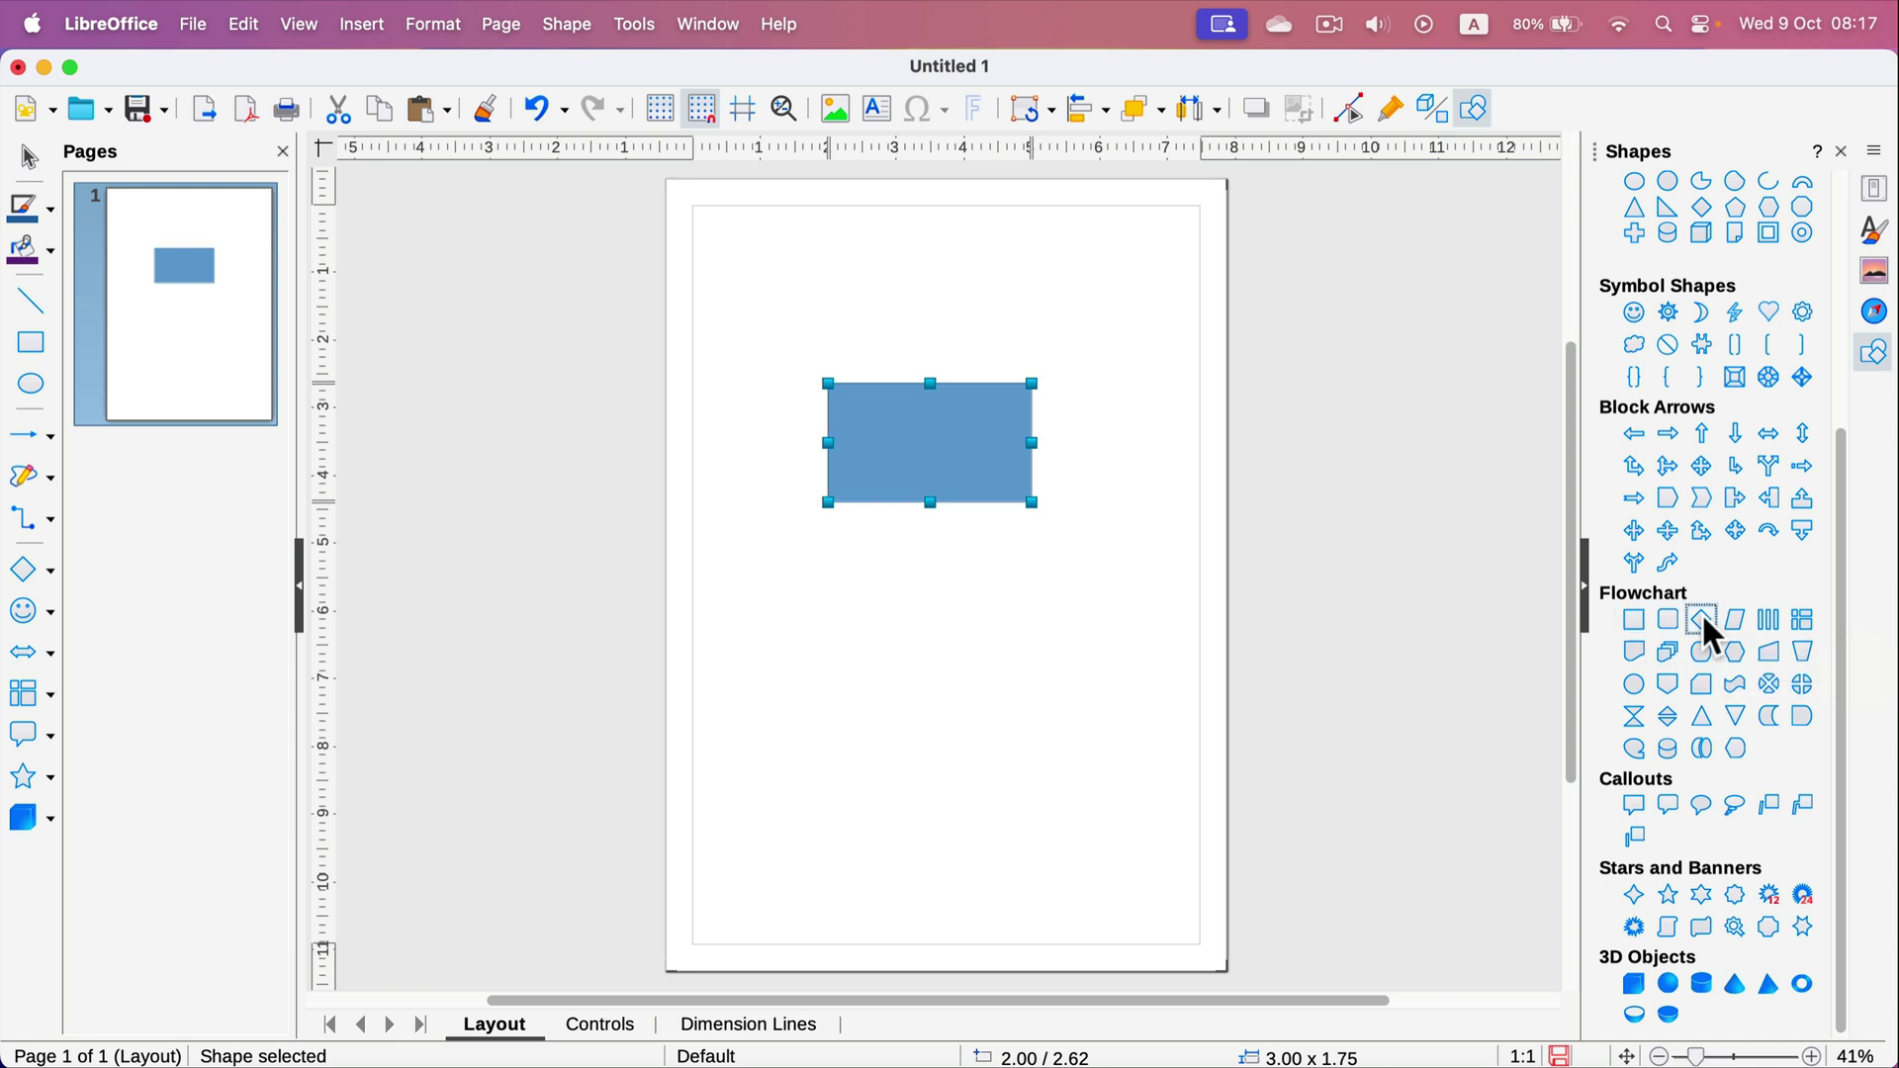
pyautogui.moveTo(863, 578); pyautogui.dragTo(1092, 757)
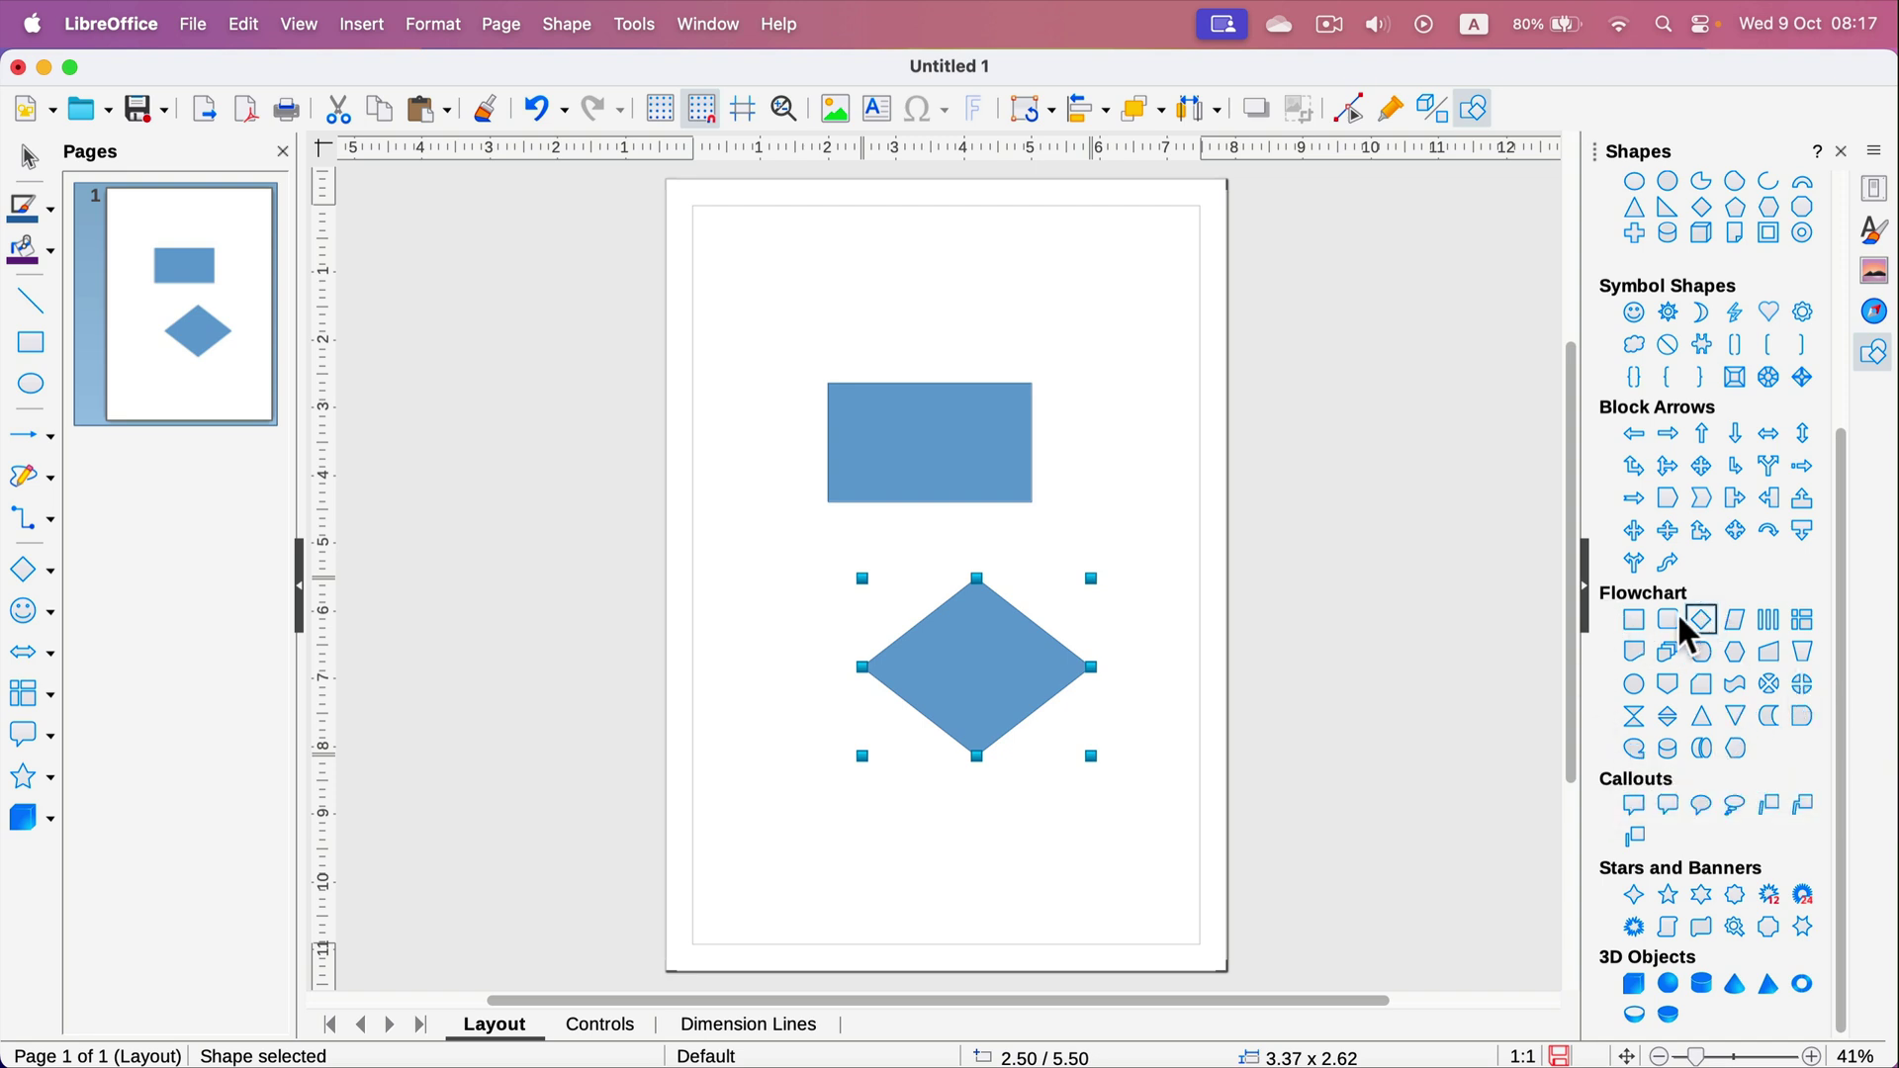
# Draw flowchart ellipses above the process box and near the page bottom
pyautogui.click(1634, 680)
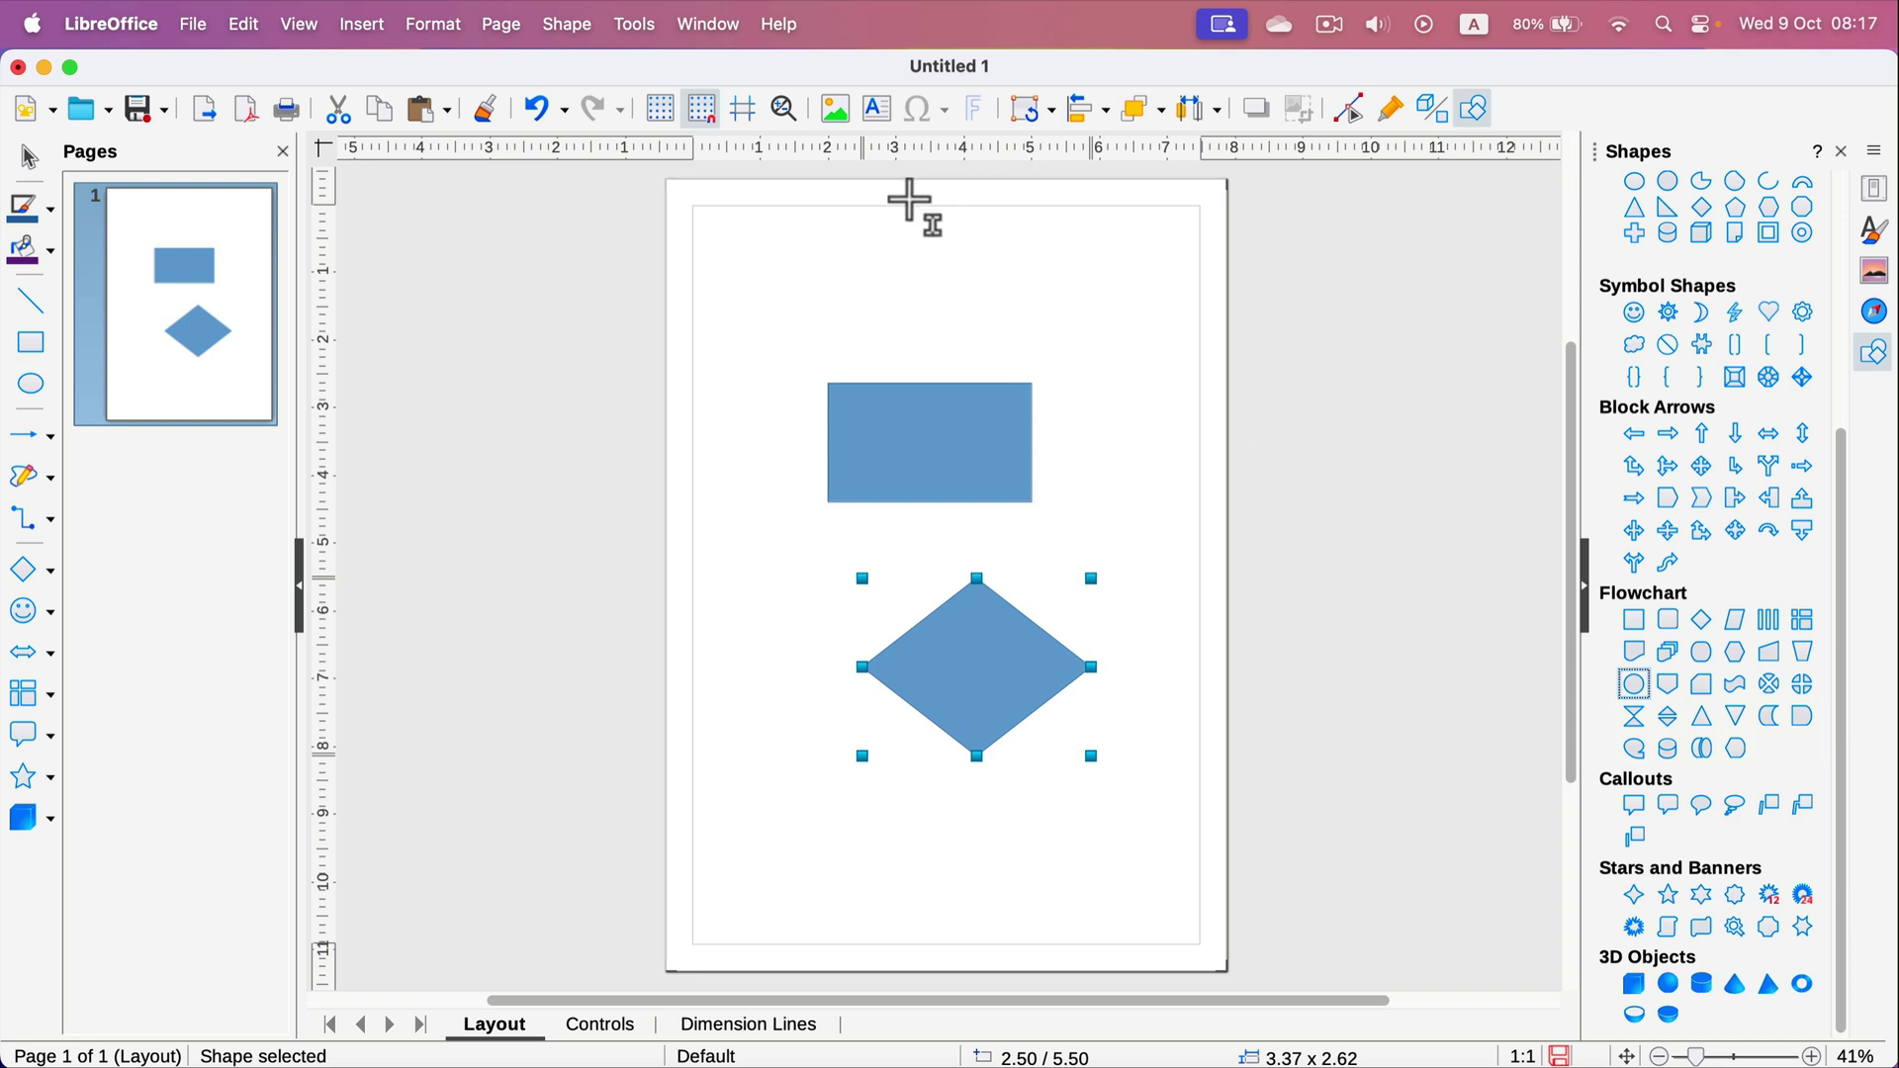
pyautogui.moveTo(895, 231); pyautogui.dragTo(1007, 309)
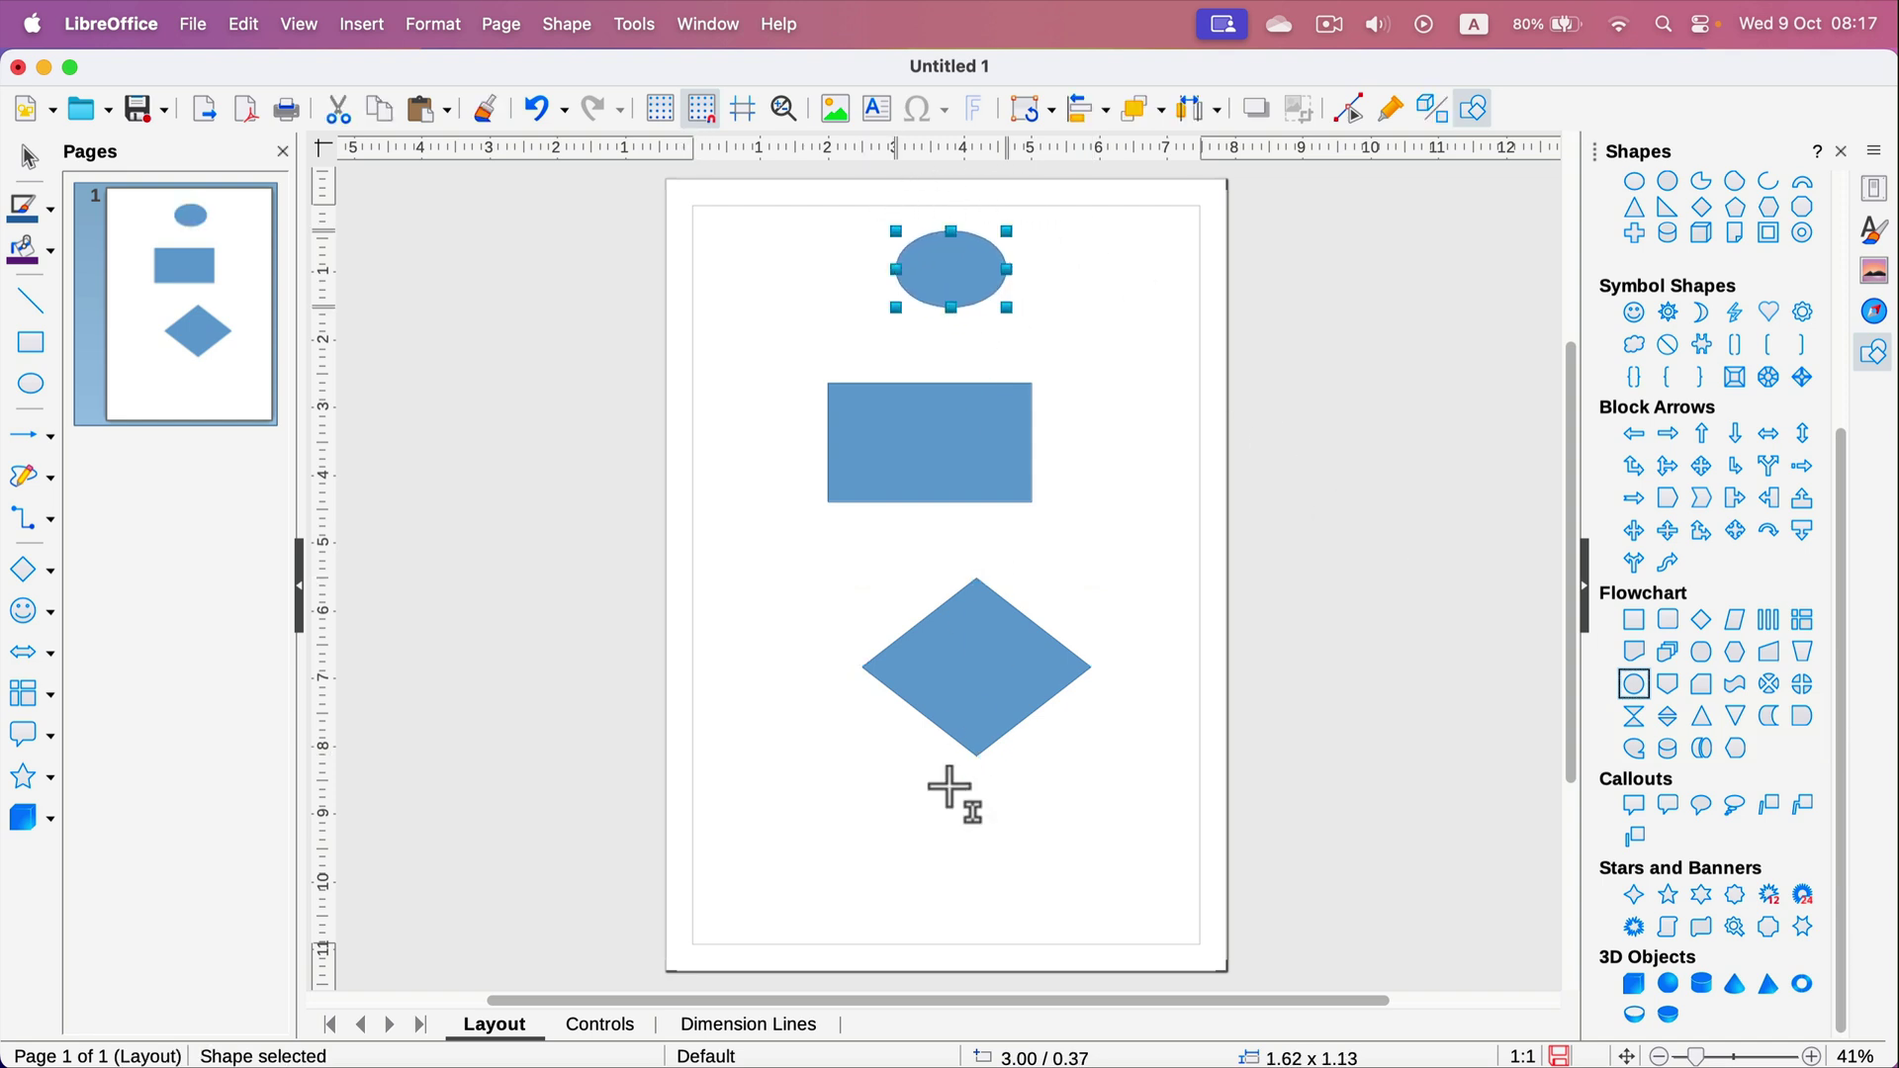
pyautogui.moveTo(895, 841); pyautogui.dragTo(1092, 926)
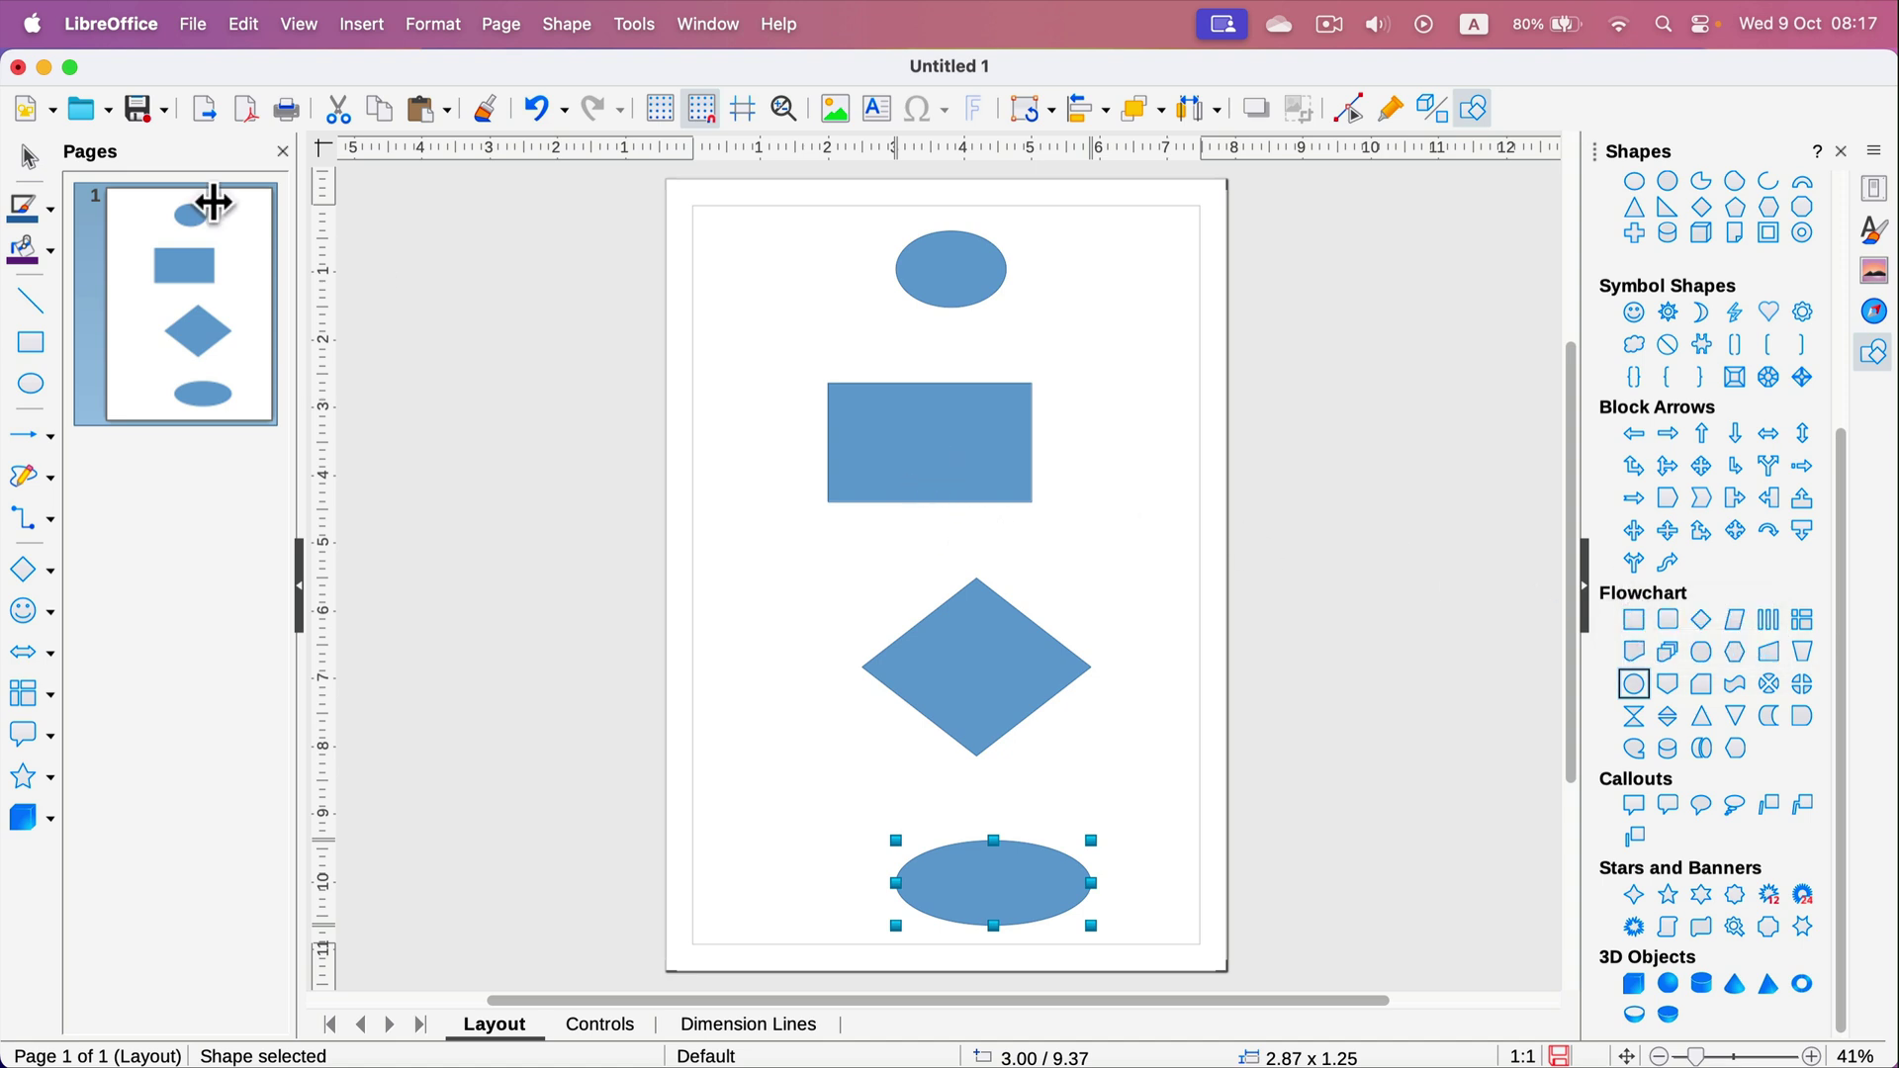
# Duplicate the process box and roughly reposition the boxes, top ellipse and diamond
pyautogui.click(952, 447)
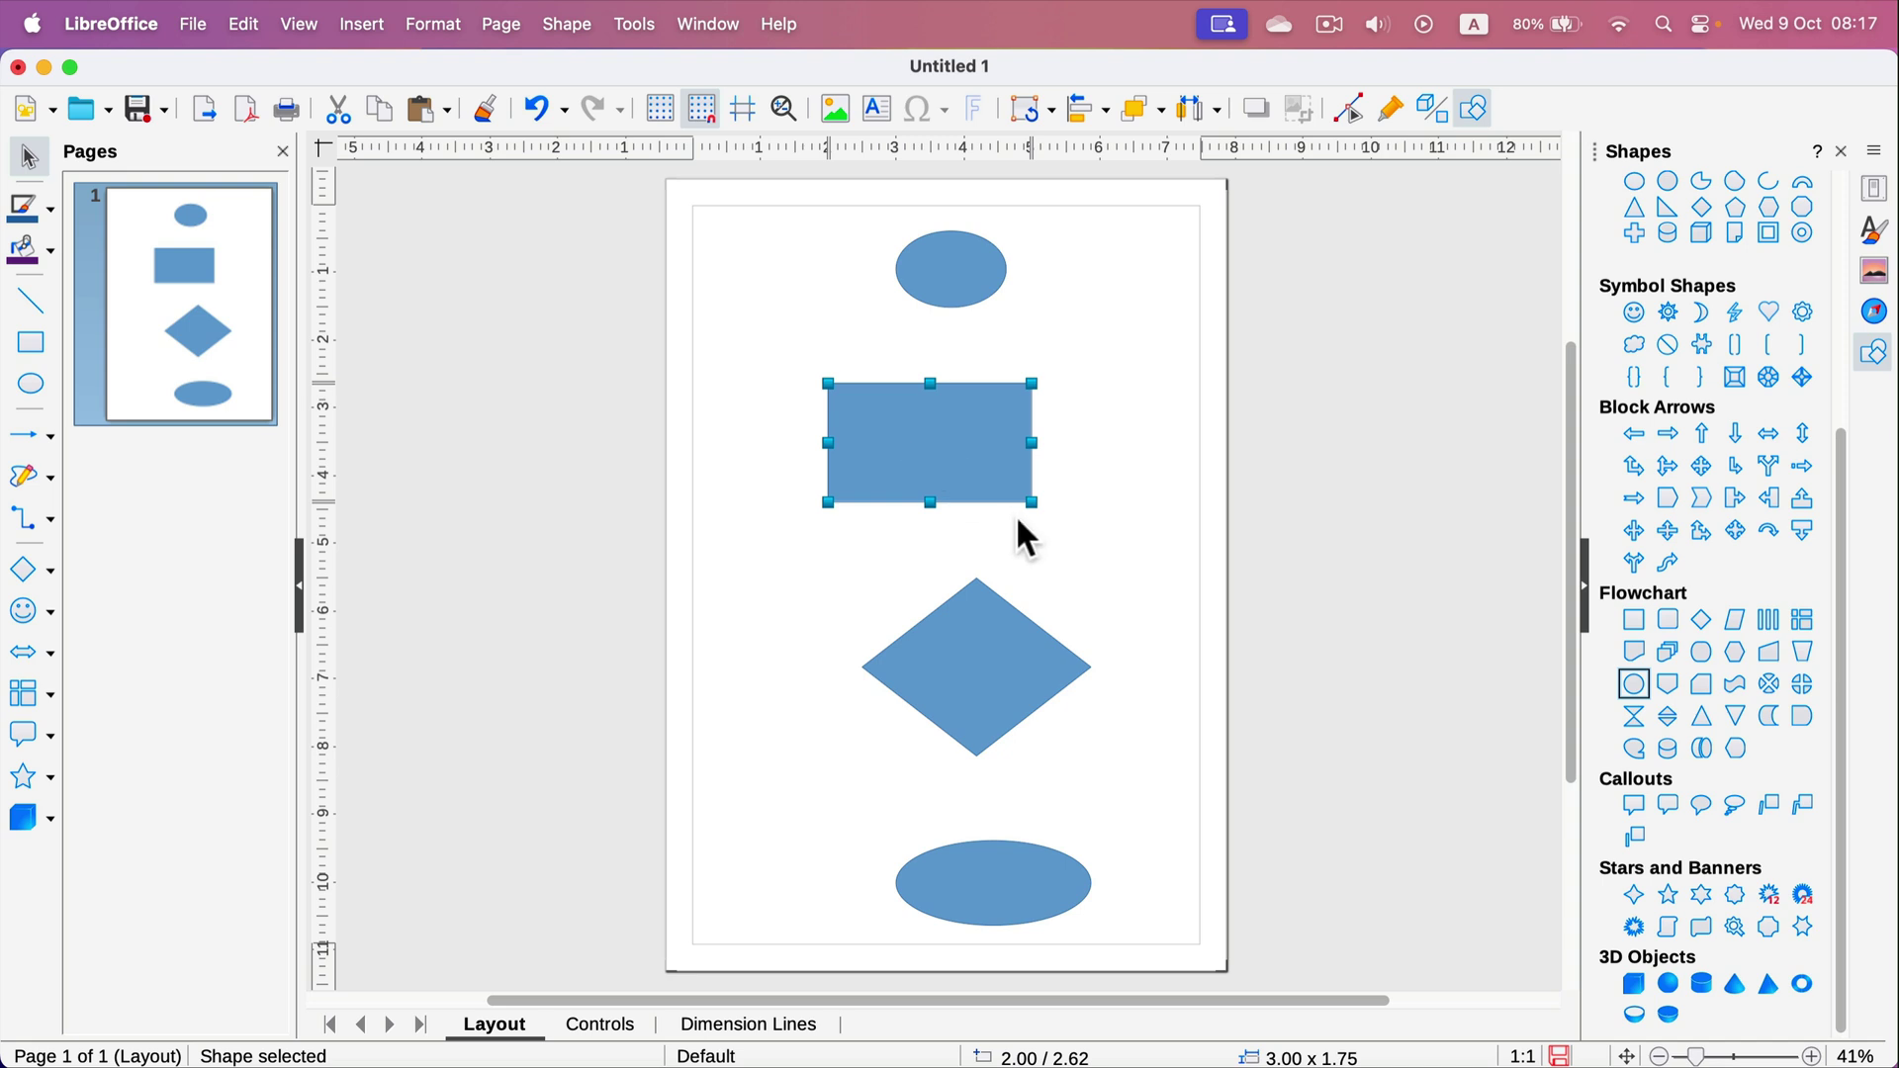
pyautogui.moveTo(982, 450); pyautogui.dragTo(925, 387)
pyautogui.moveTo(941, 289); pyautogui.dragTo(952, 282)
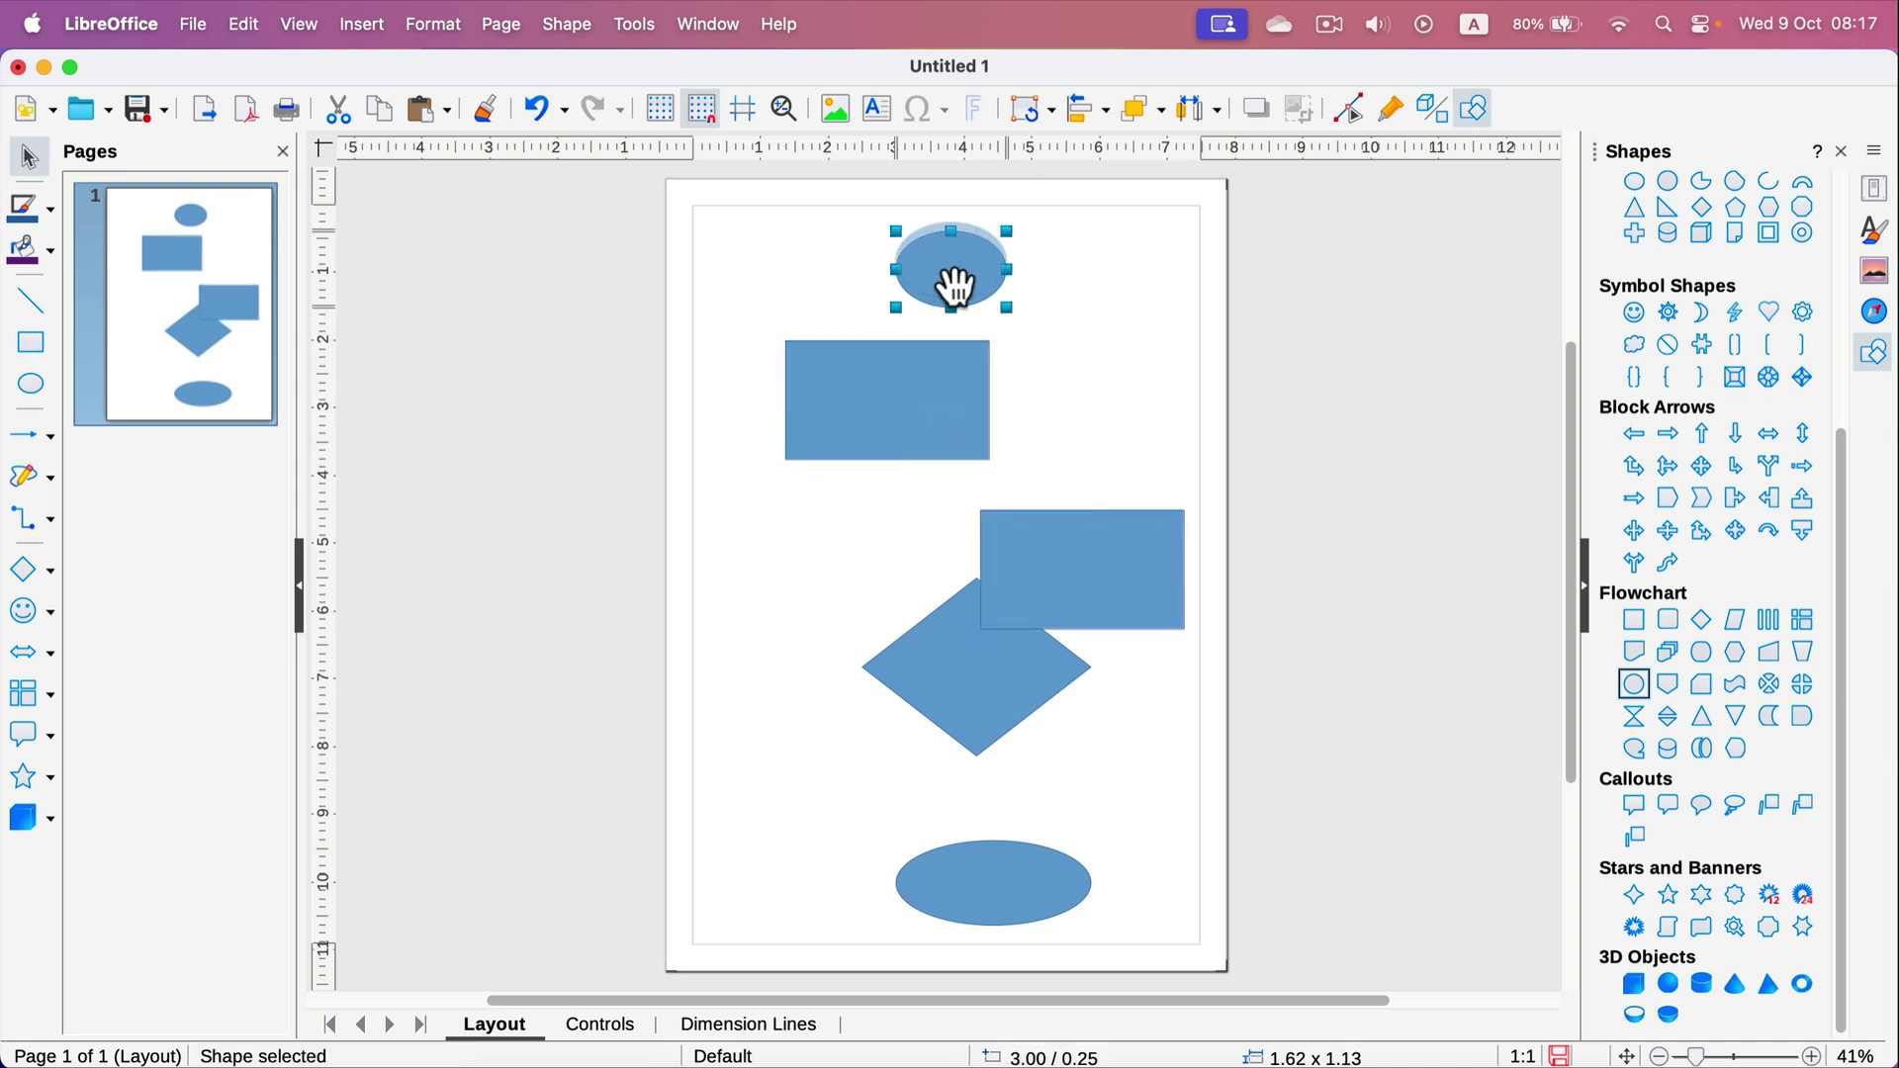
pyautogui.moveTo(940, 382); pyautogui.dragTo(975, 377)
pyautogui.moveTo(1094, 551); pyautogui.dragTo(1060, 492)
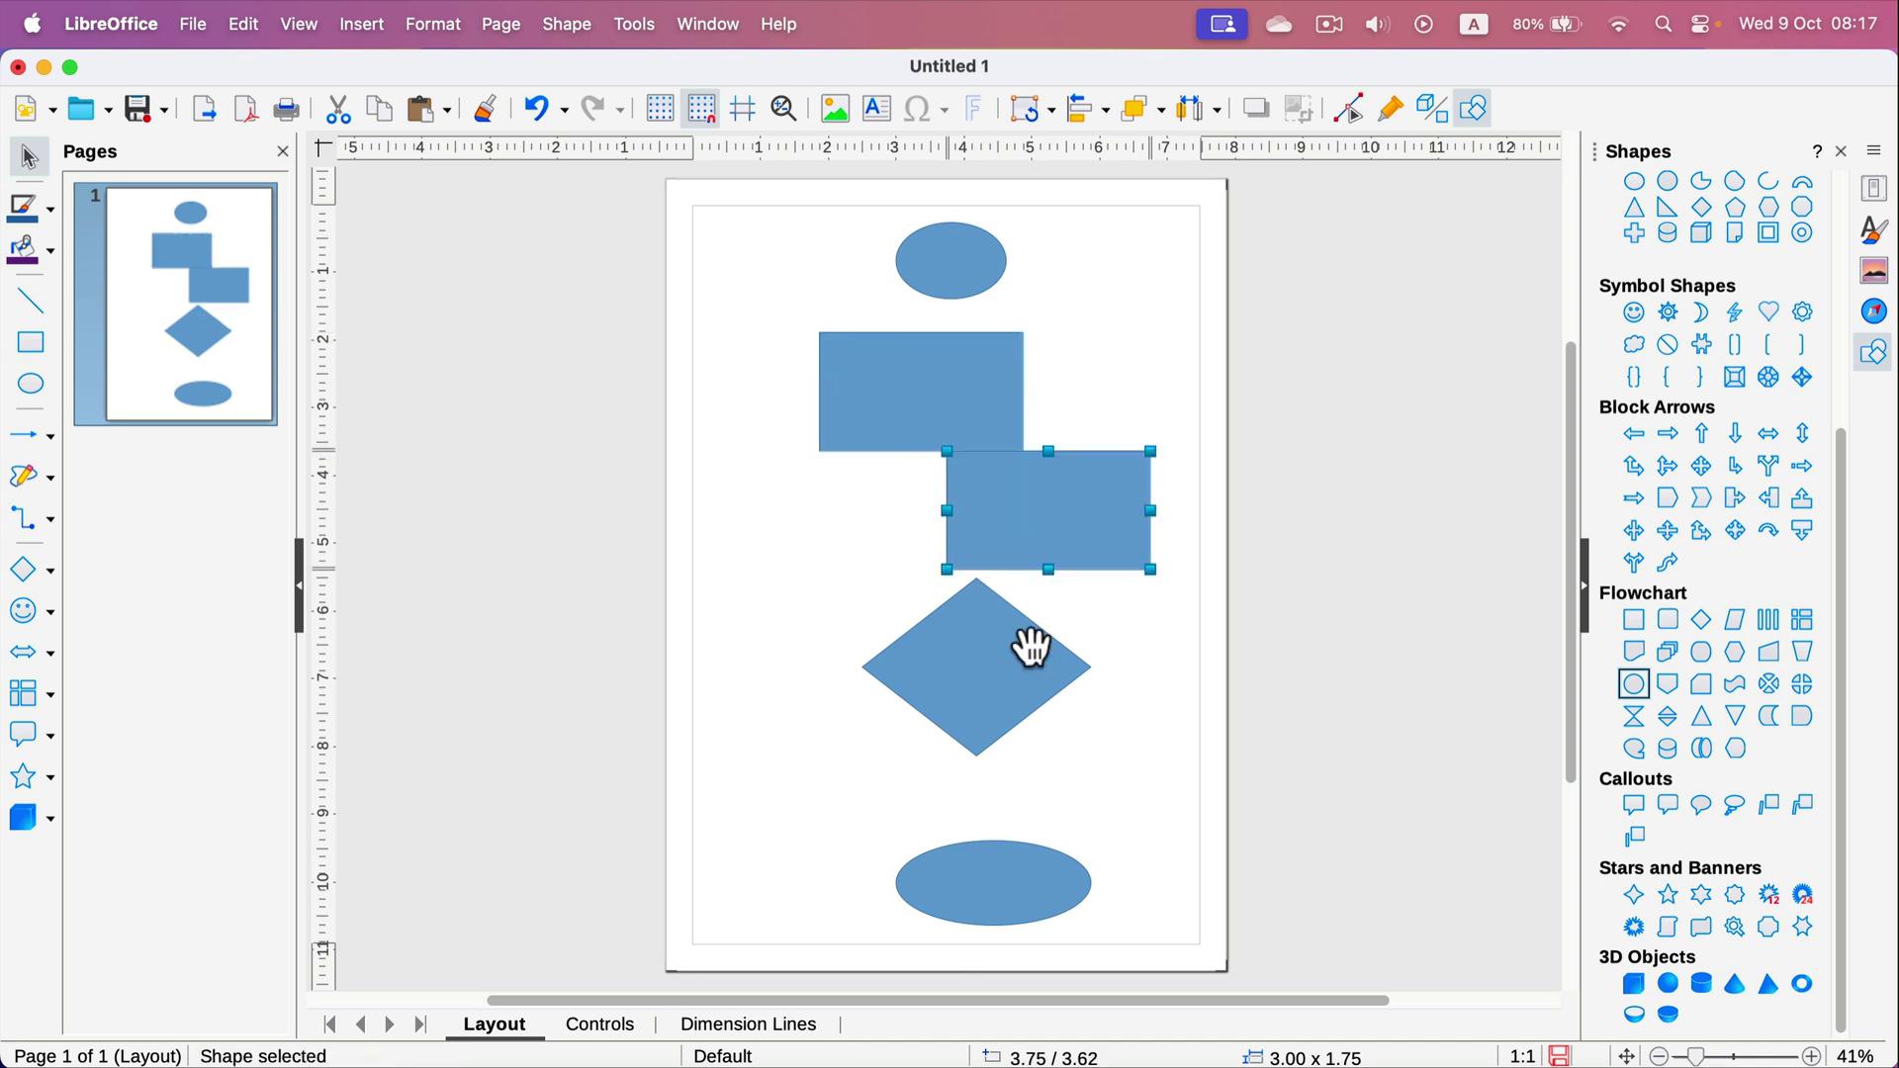
pyautogui.moveTo(1026, 644); pyautogui.dragTo(961, 676)
pyautogui.moveTo(1010, 512); pyautogui.dragTo(1064, 555)
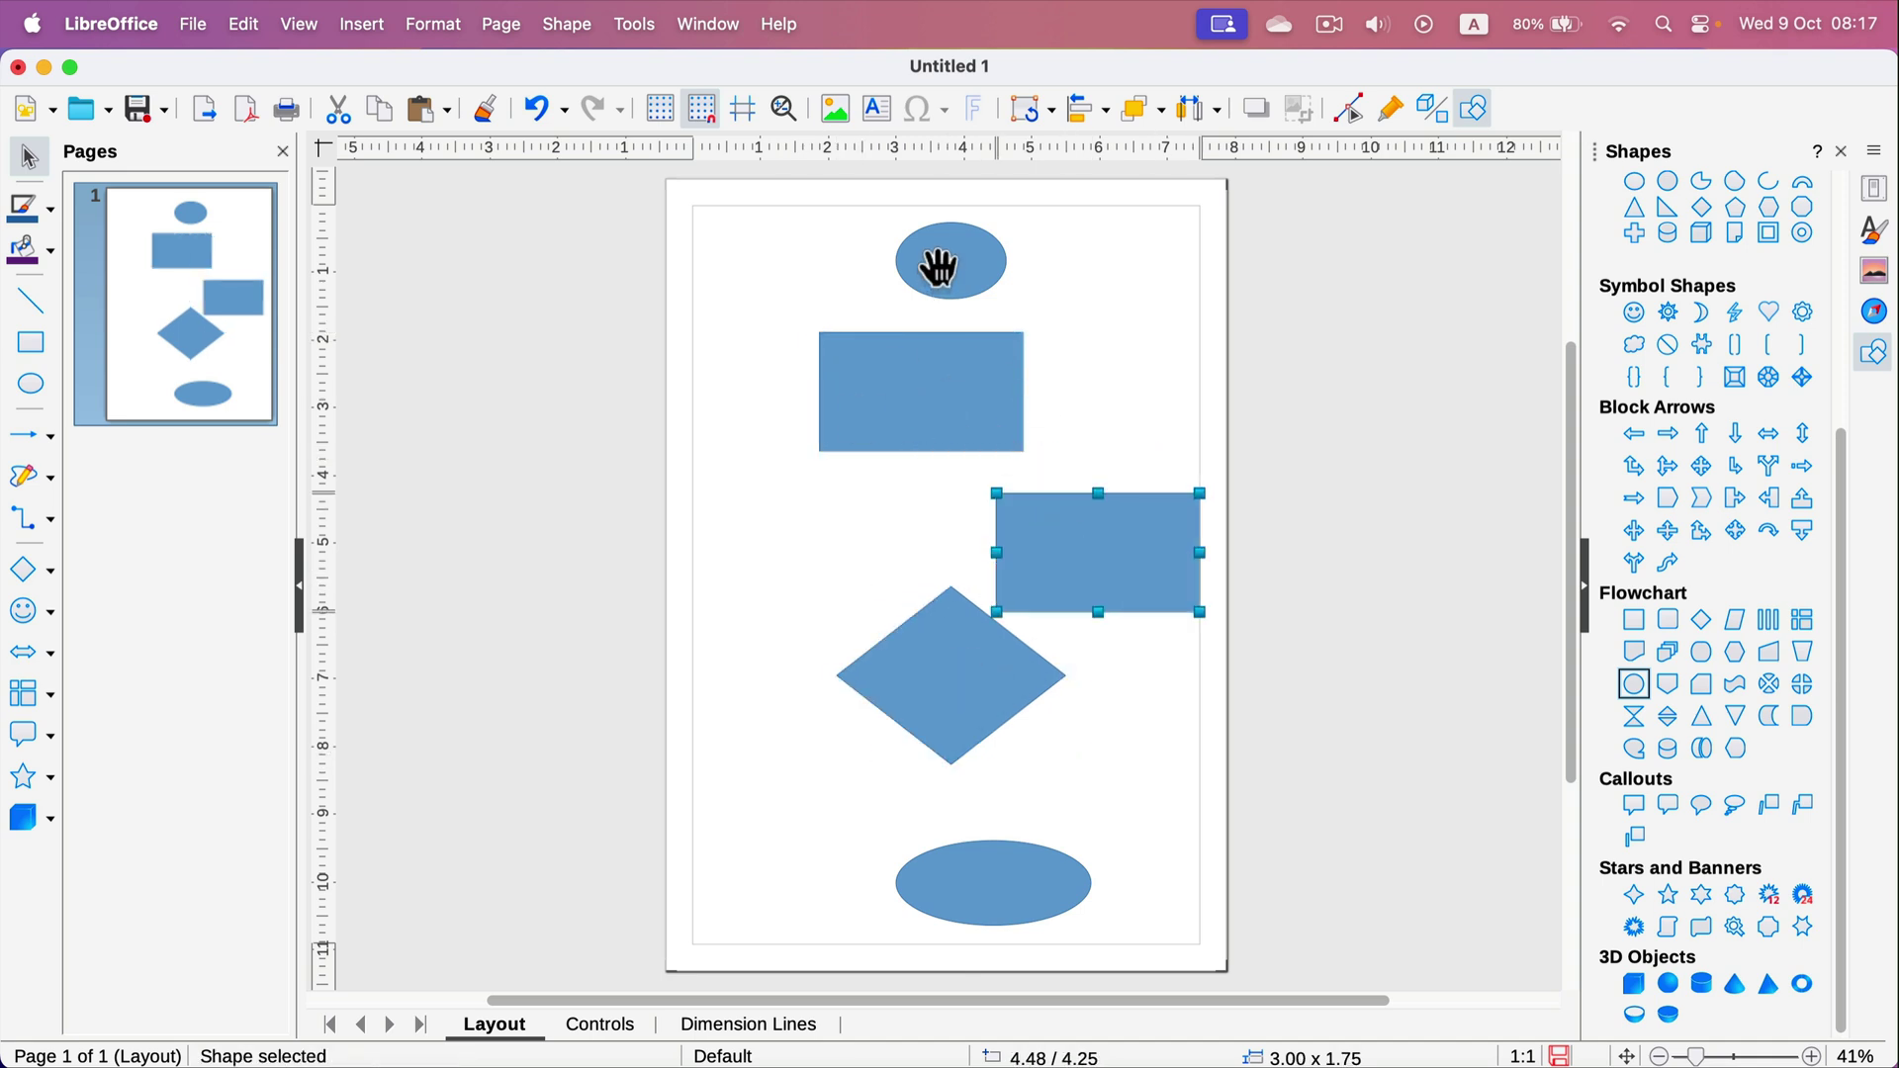
# Shrink the top ellipse, flatten the box to 2.88×1.00 and diamond to 3.13×1.62
pyautogui.click(974, 284)
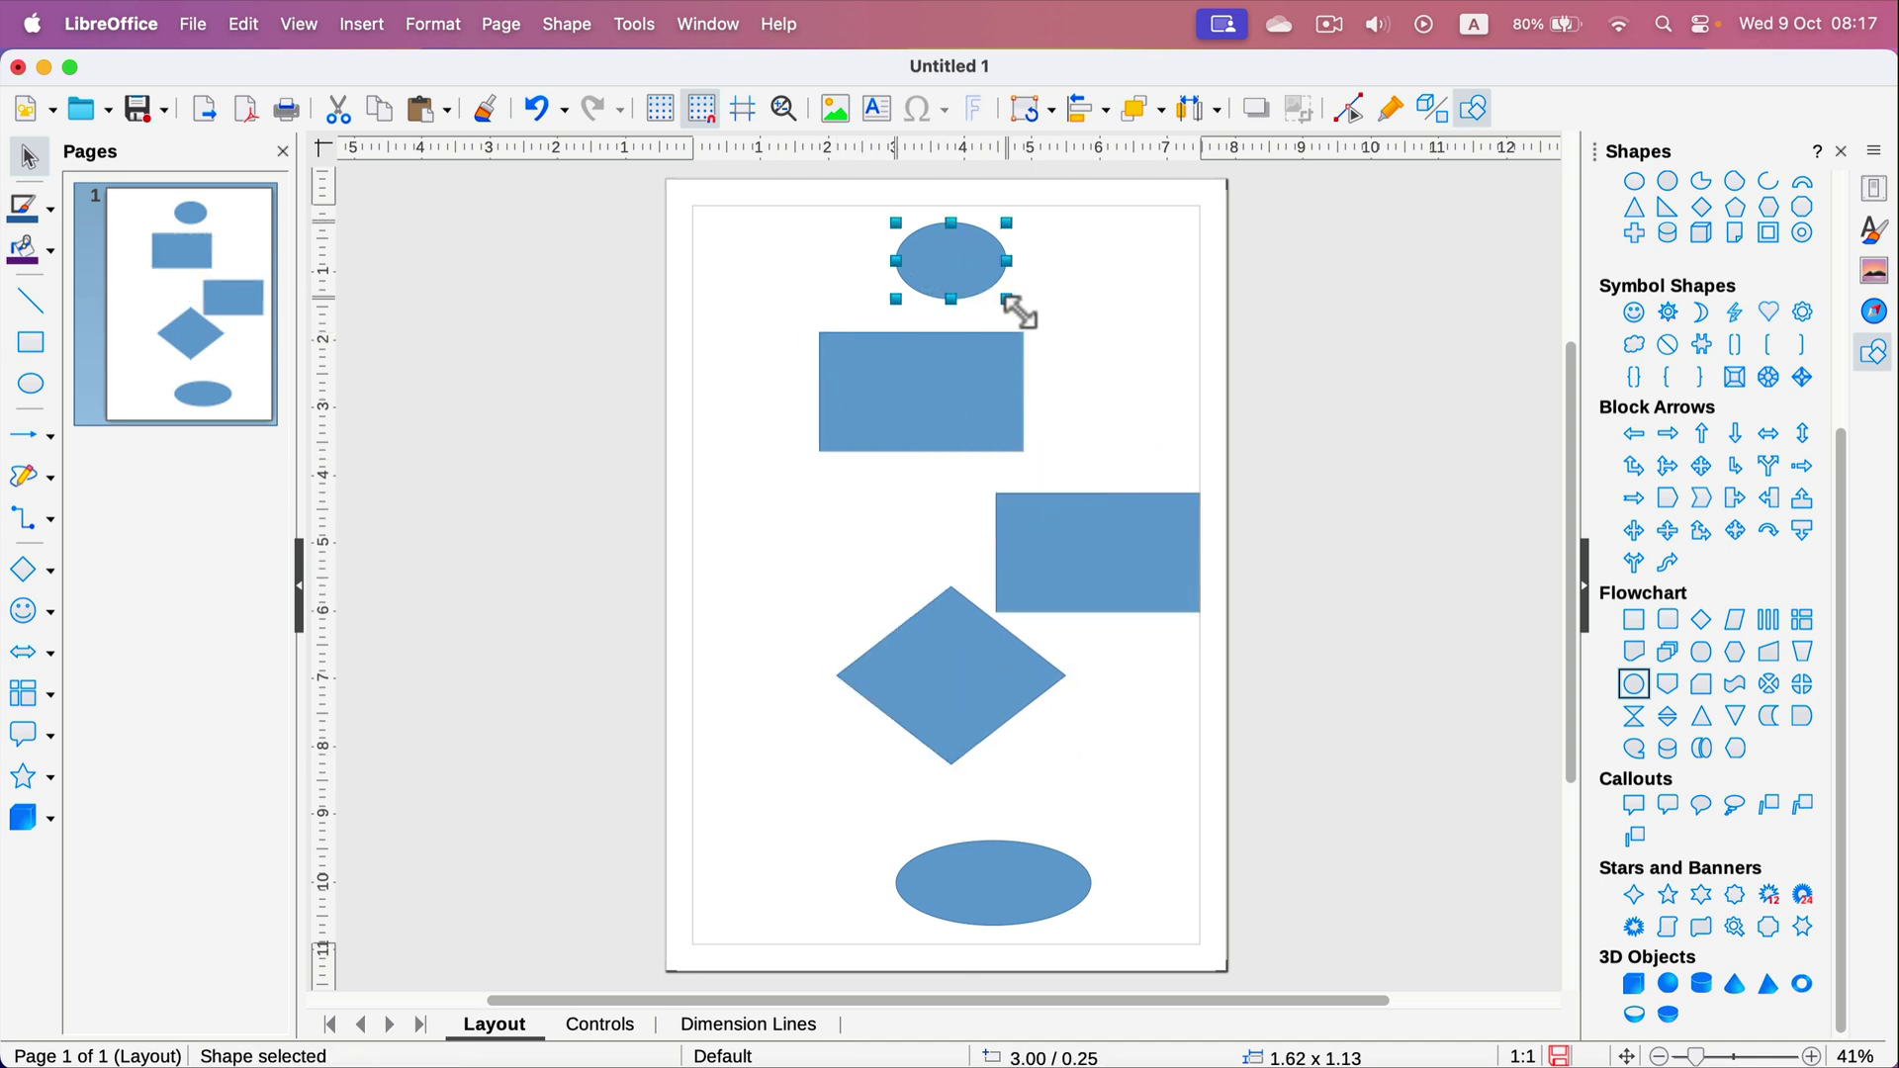
pyautogui.moveTo(1017, 310); pyautogui.dragTo(990, 289)
pyautogui.click(954, 371)
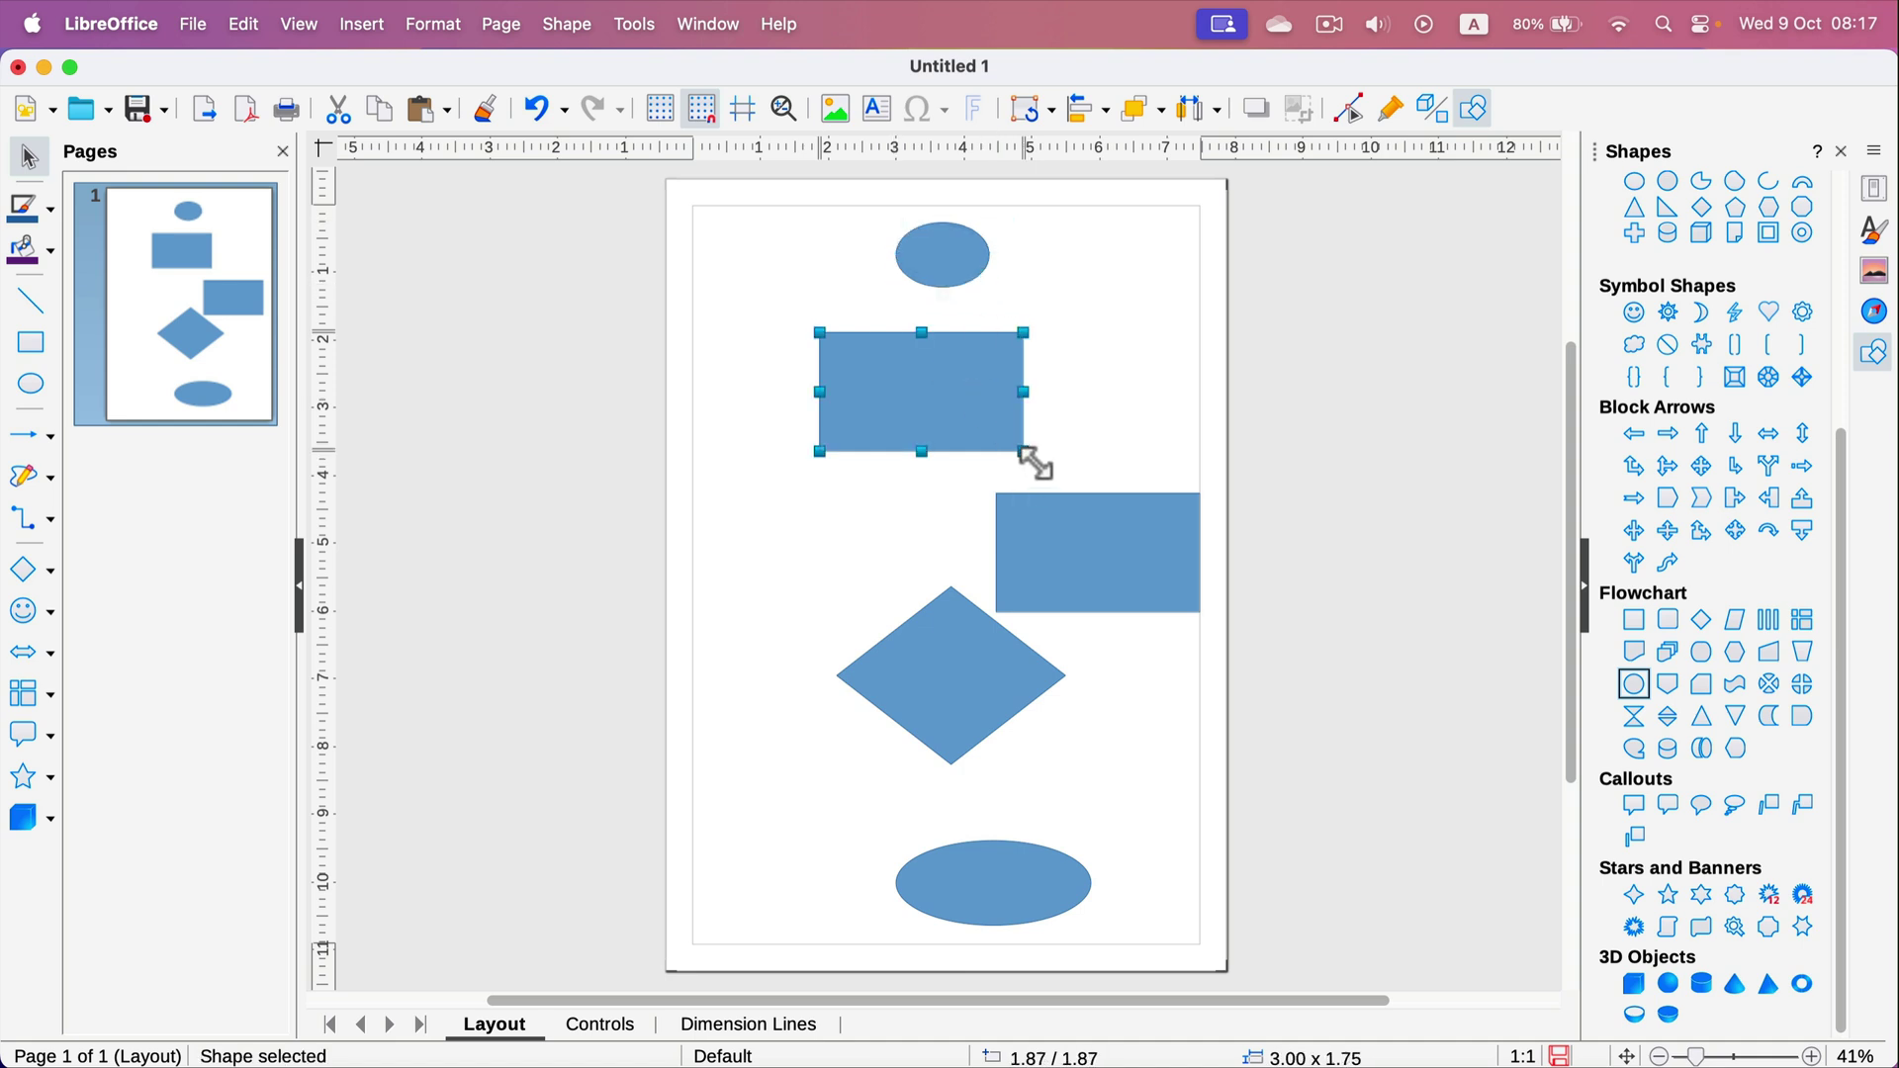
pyautogui.moveTo(1034, 461); pyautogui.dragTo(979, 364)
pyautogui.moveTo(1094, 551); pyautogui.dragTo(1172, 474)
pyautogui.moveTo(978, 680); pyautogui.dragTo(979, 562)
pyautogui.moveTo(1076, 655); pyautogui.dragTo(1051, 579)
pyautogui.moveTo(970, 517); pyautogui.dragTo(991, 502)
pyautogui.moveTo(1187, 458); pyautogui.dragTo(828, 705)
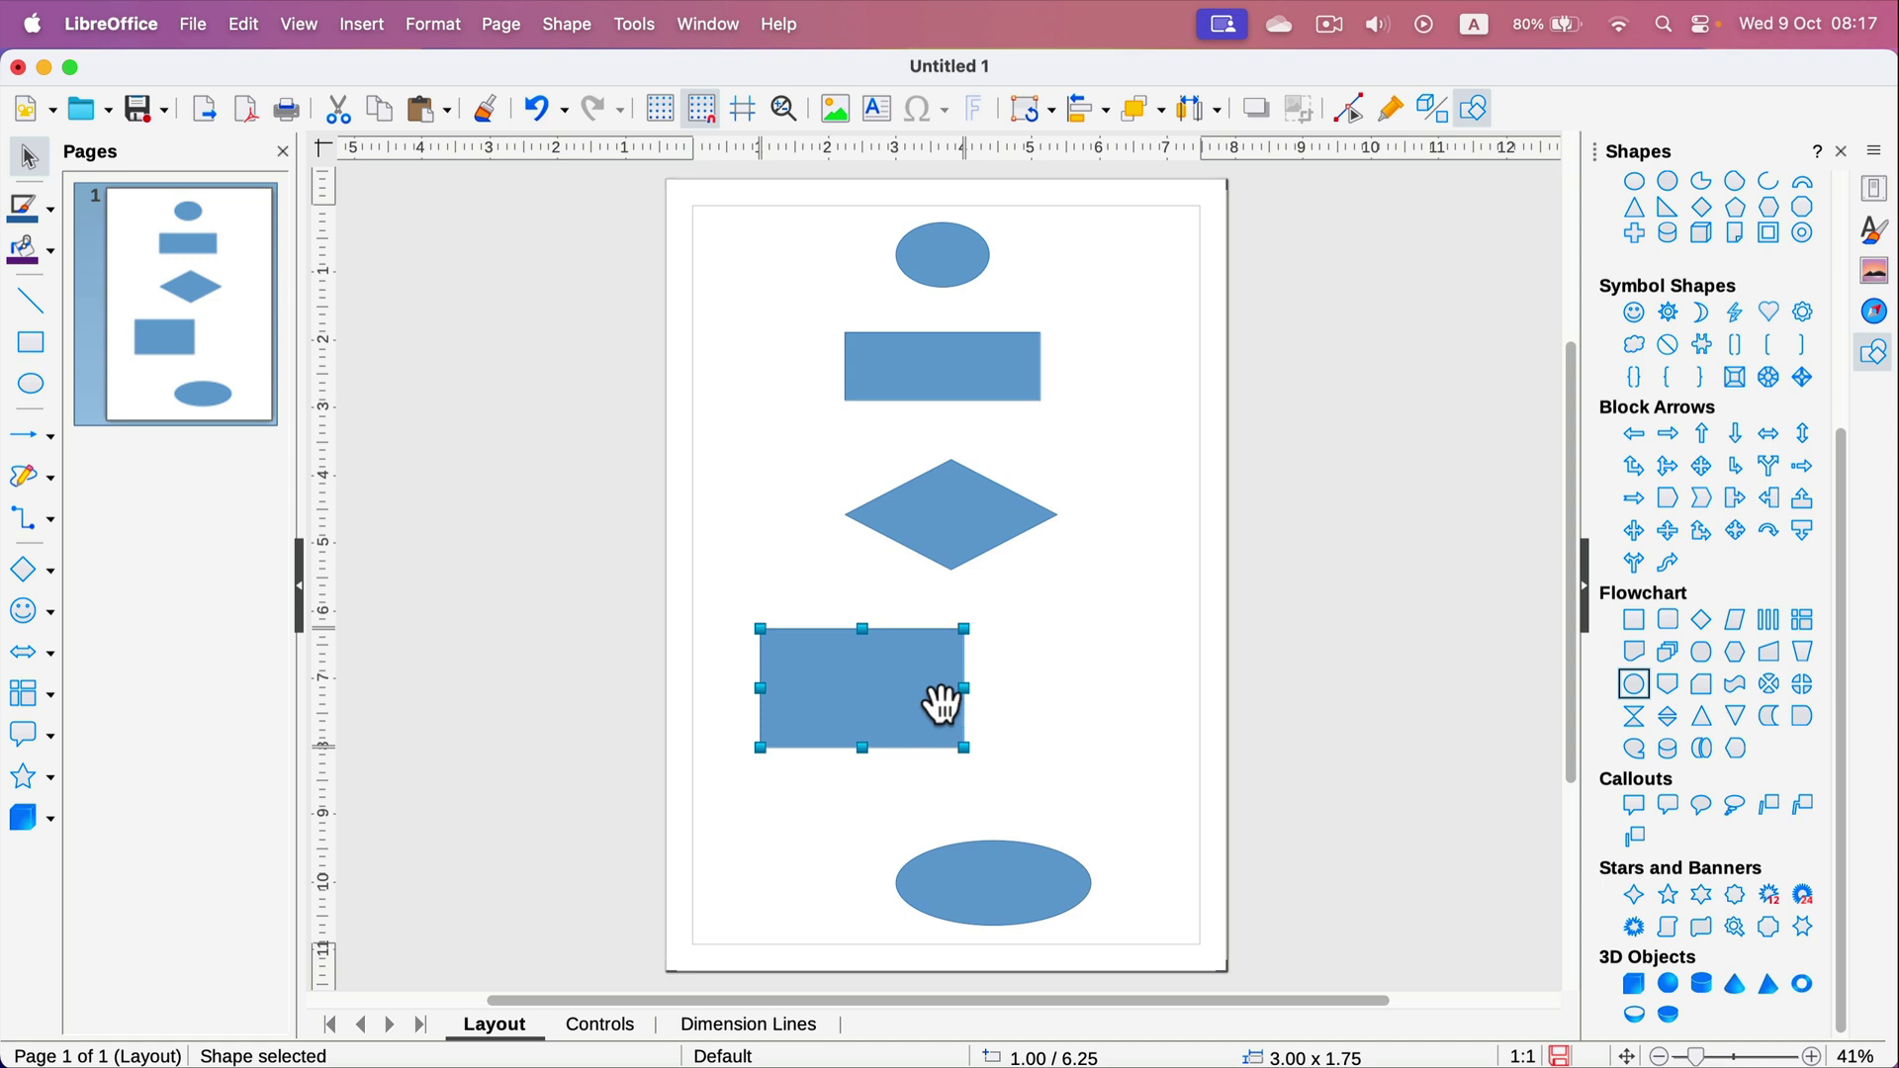
# Delete the extra box and place two copies of the upper box side by side below the diamond
pyautogui.press('Delete')
pyautogui.click(913, 394)
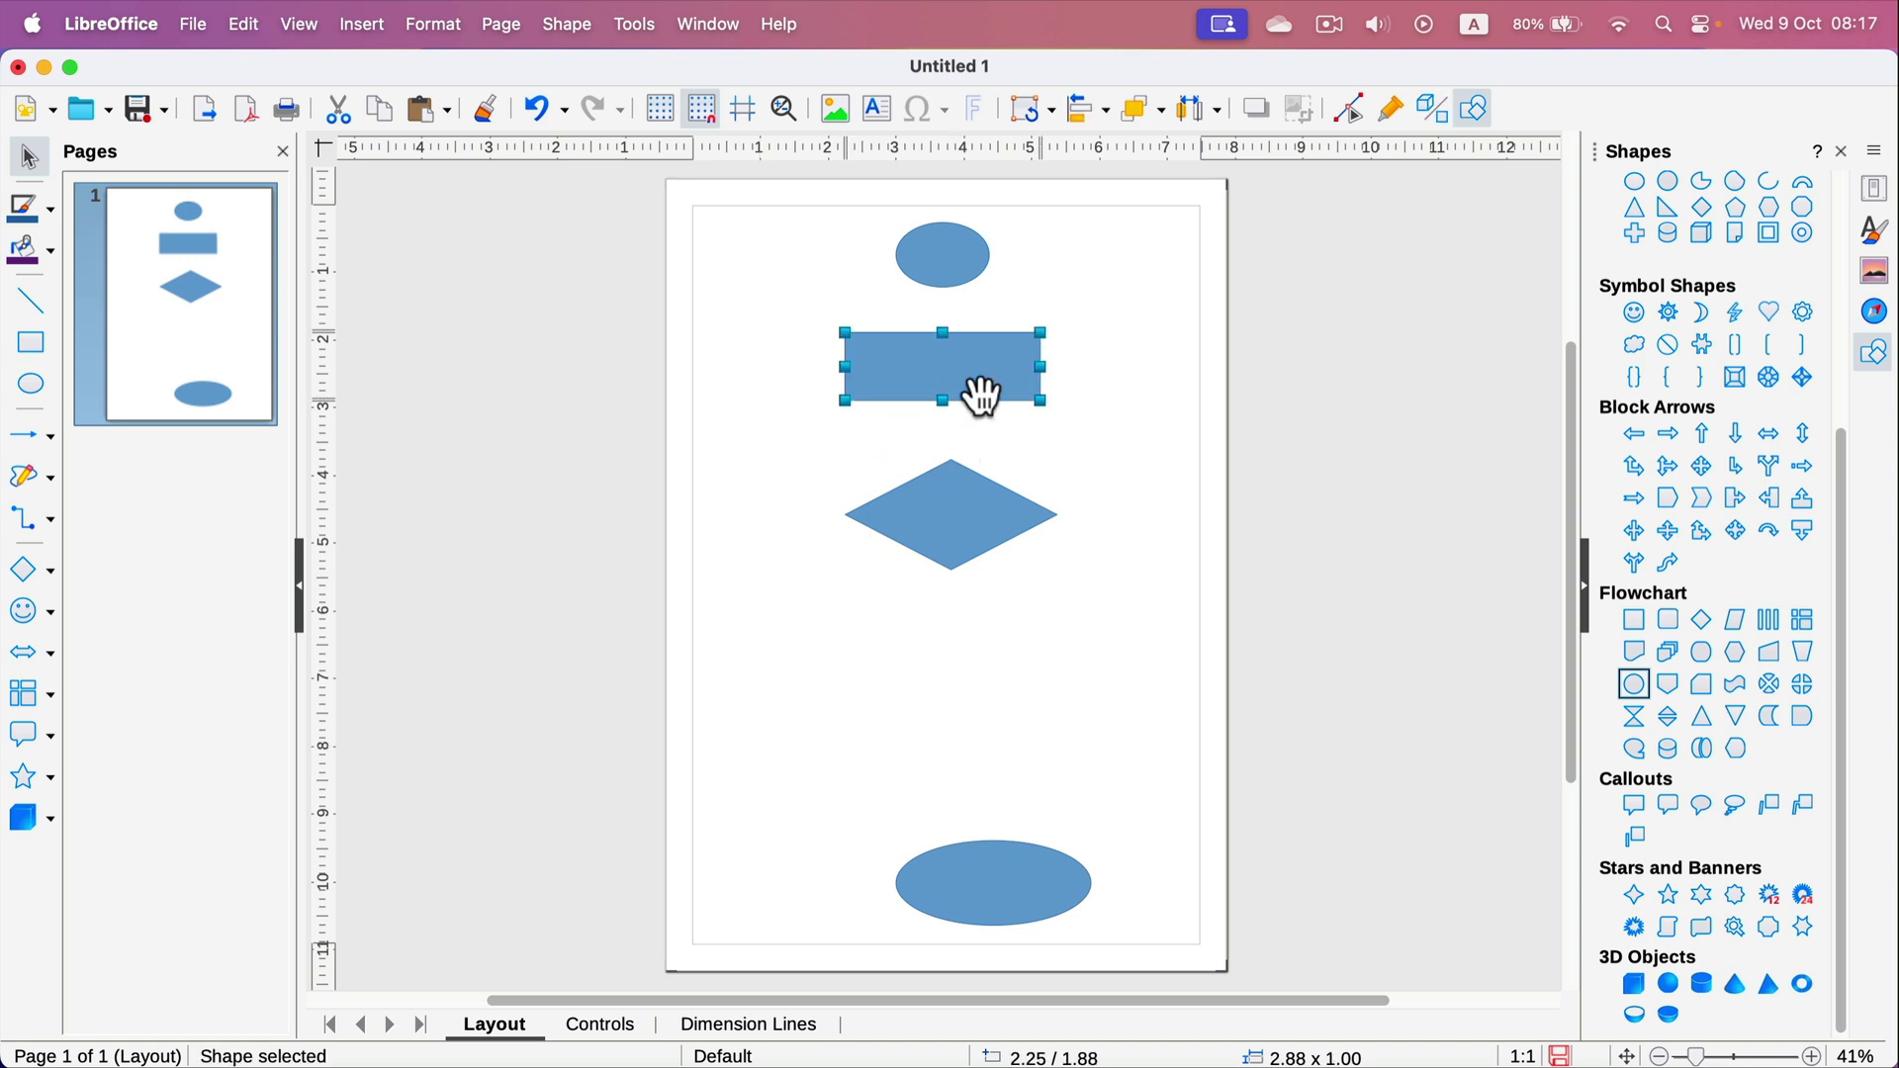
pyautogui.moveTo(976, 394); pyautogui.dragTo(1123, 683)
pyautogui.moveTo(1028, 890); pyautogui.dragTo(945, 791)
pyautogui.click(1142, 419)
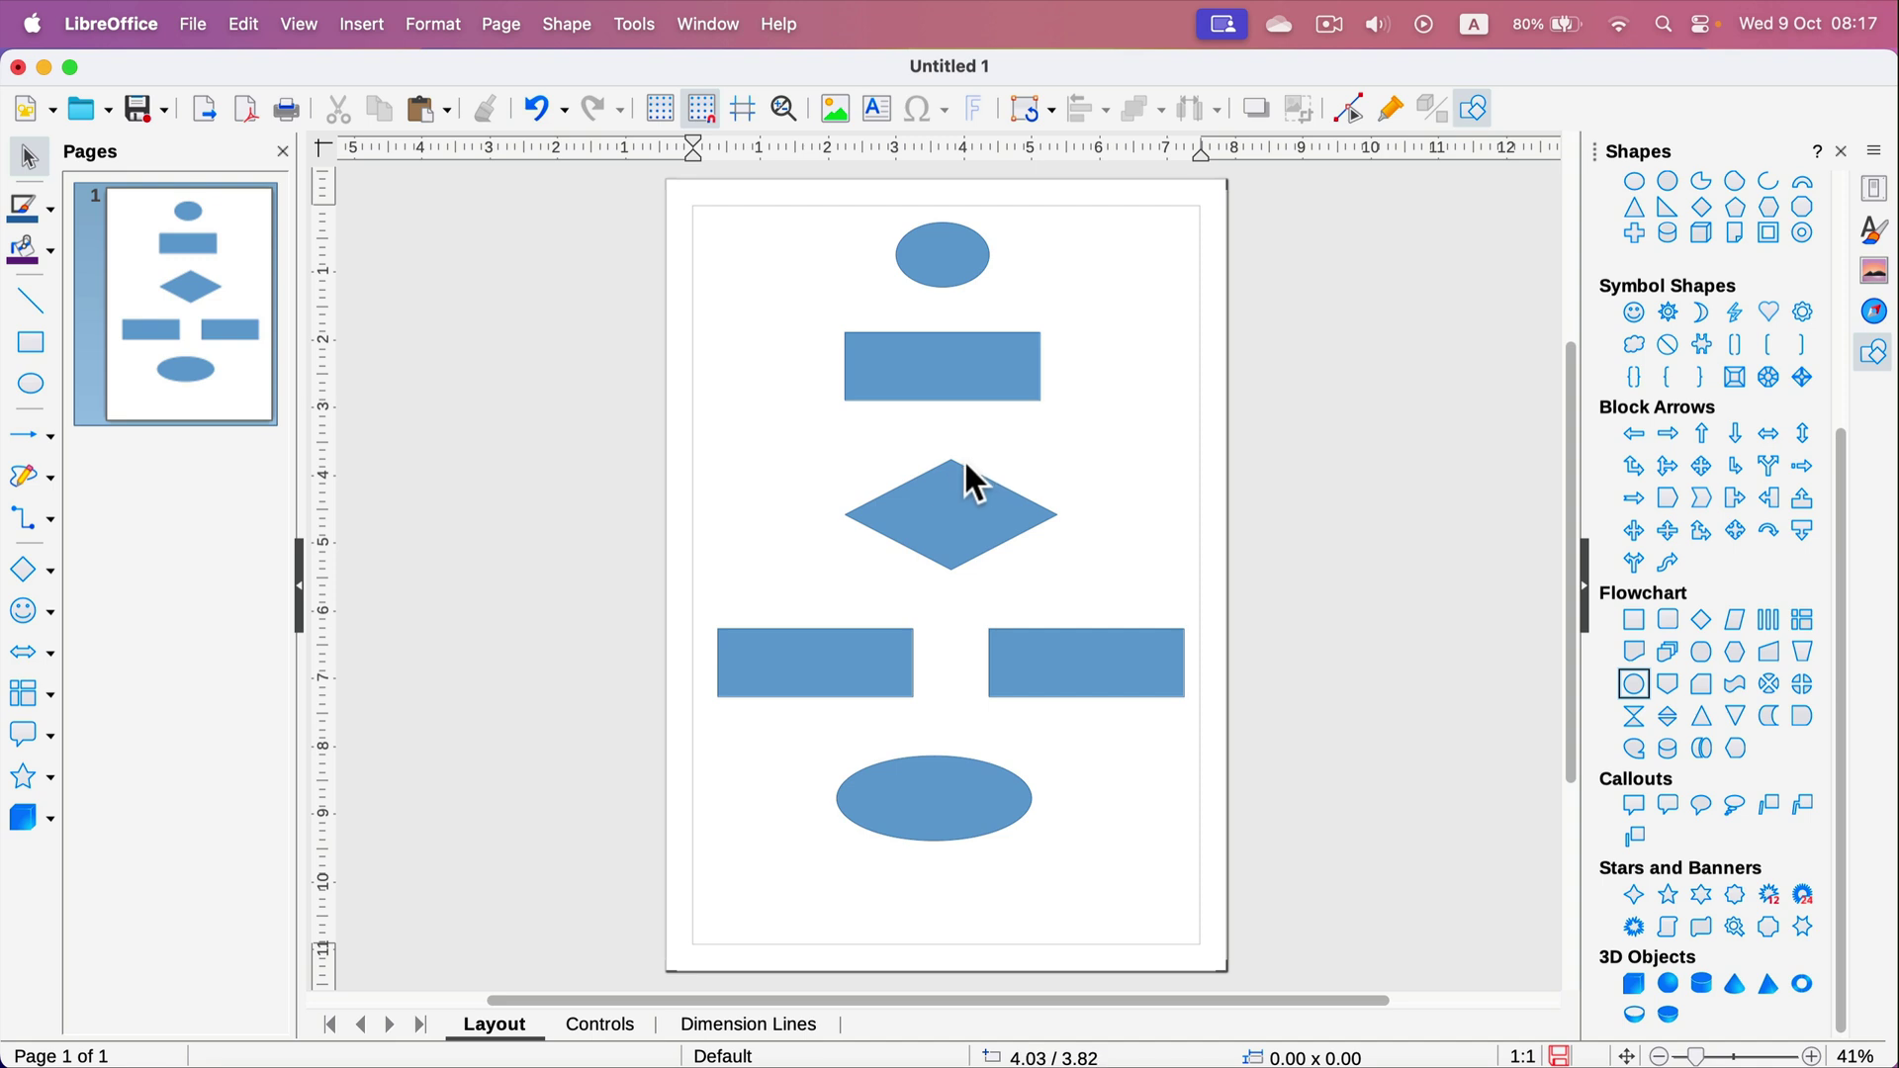
# Type the label 'Start' inside the top ellipse
pyautogui.click(973, 311)
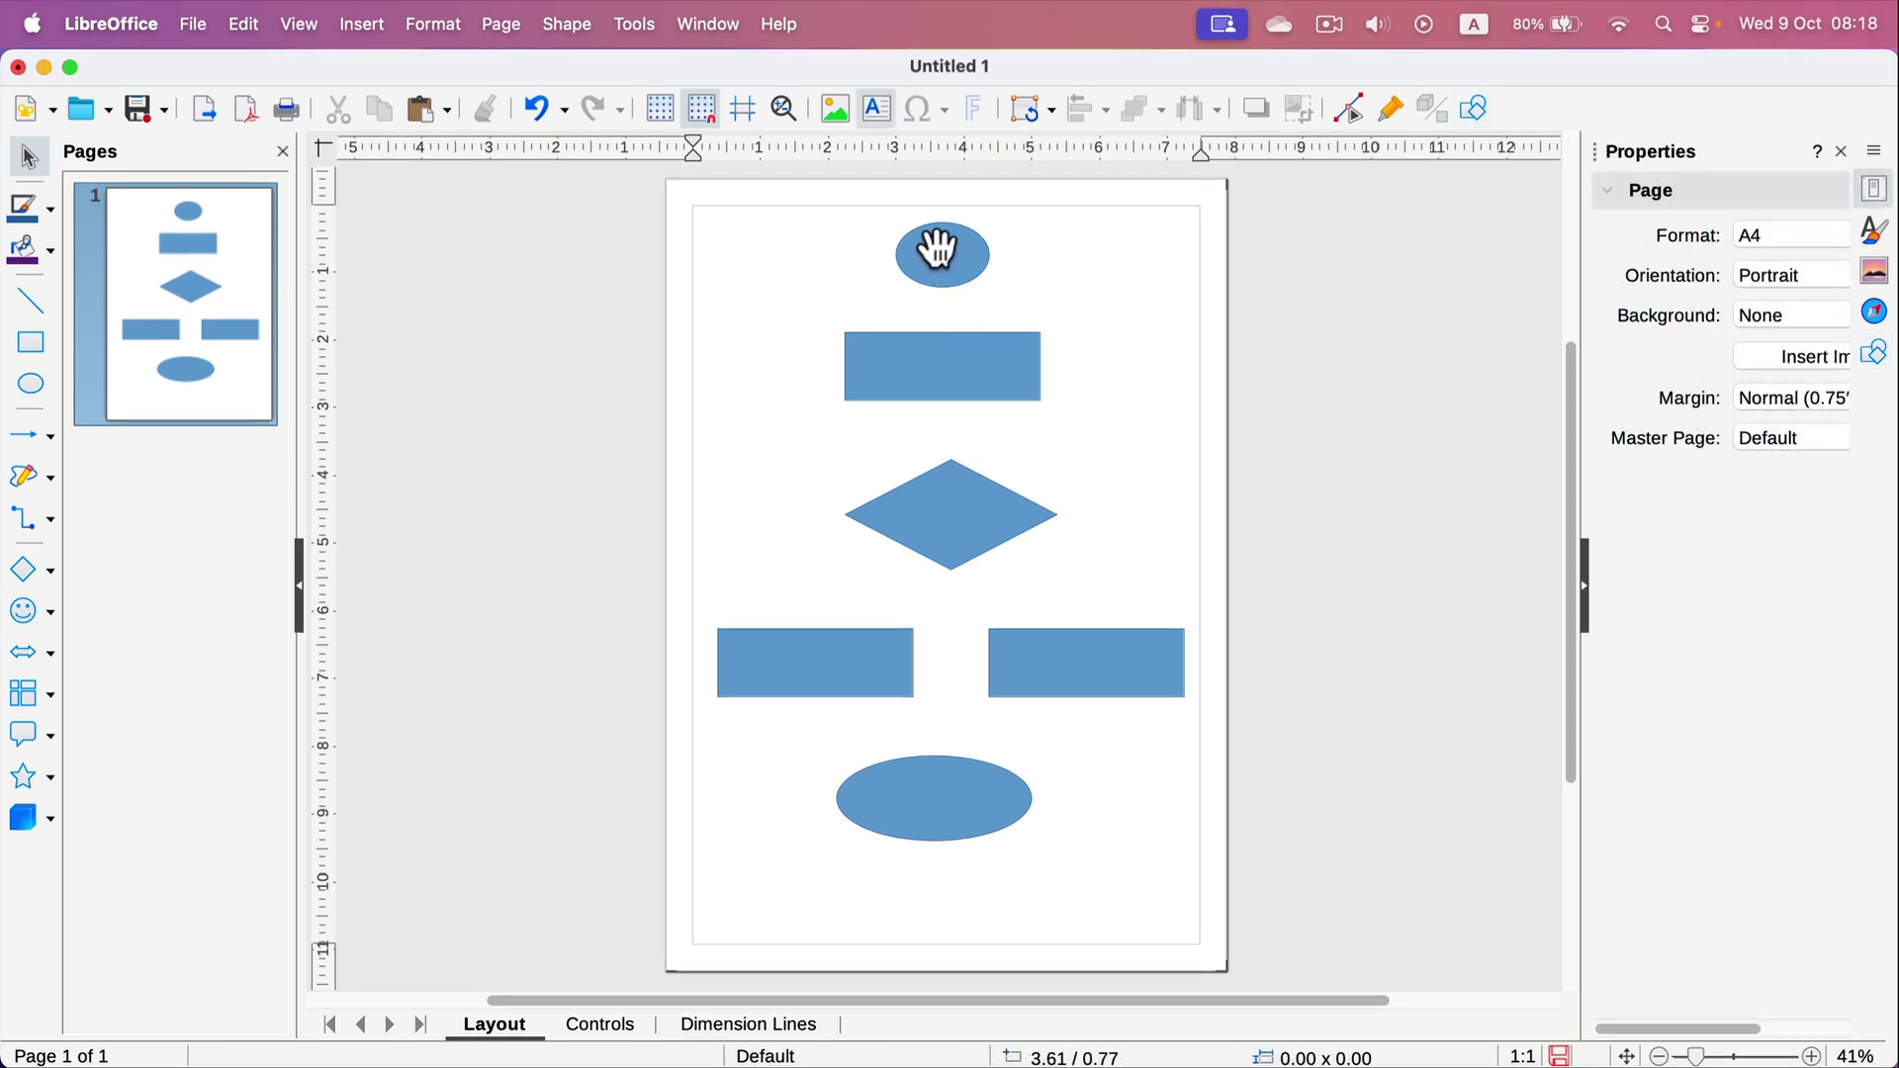
pyautogui.click(942, 254)
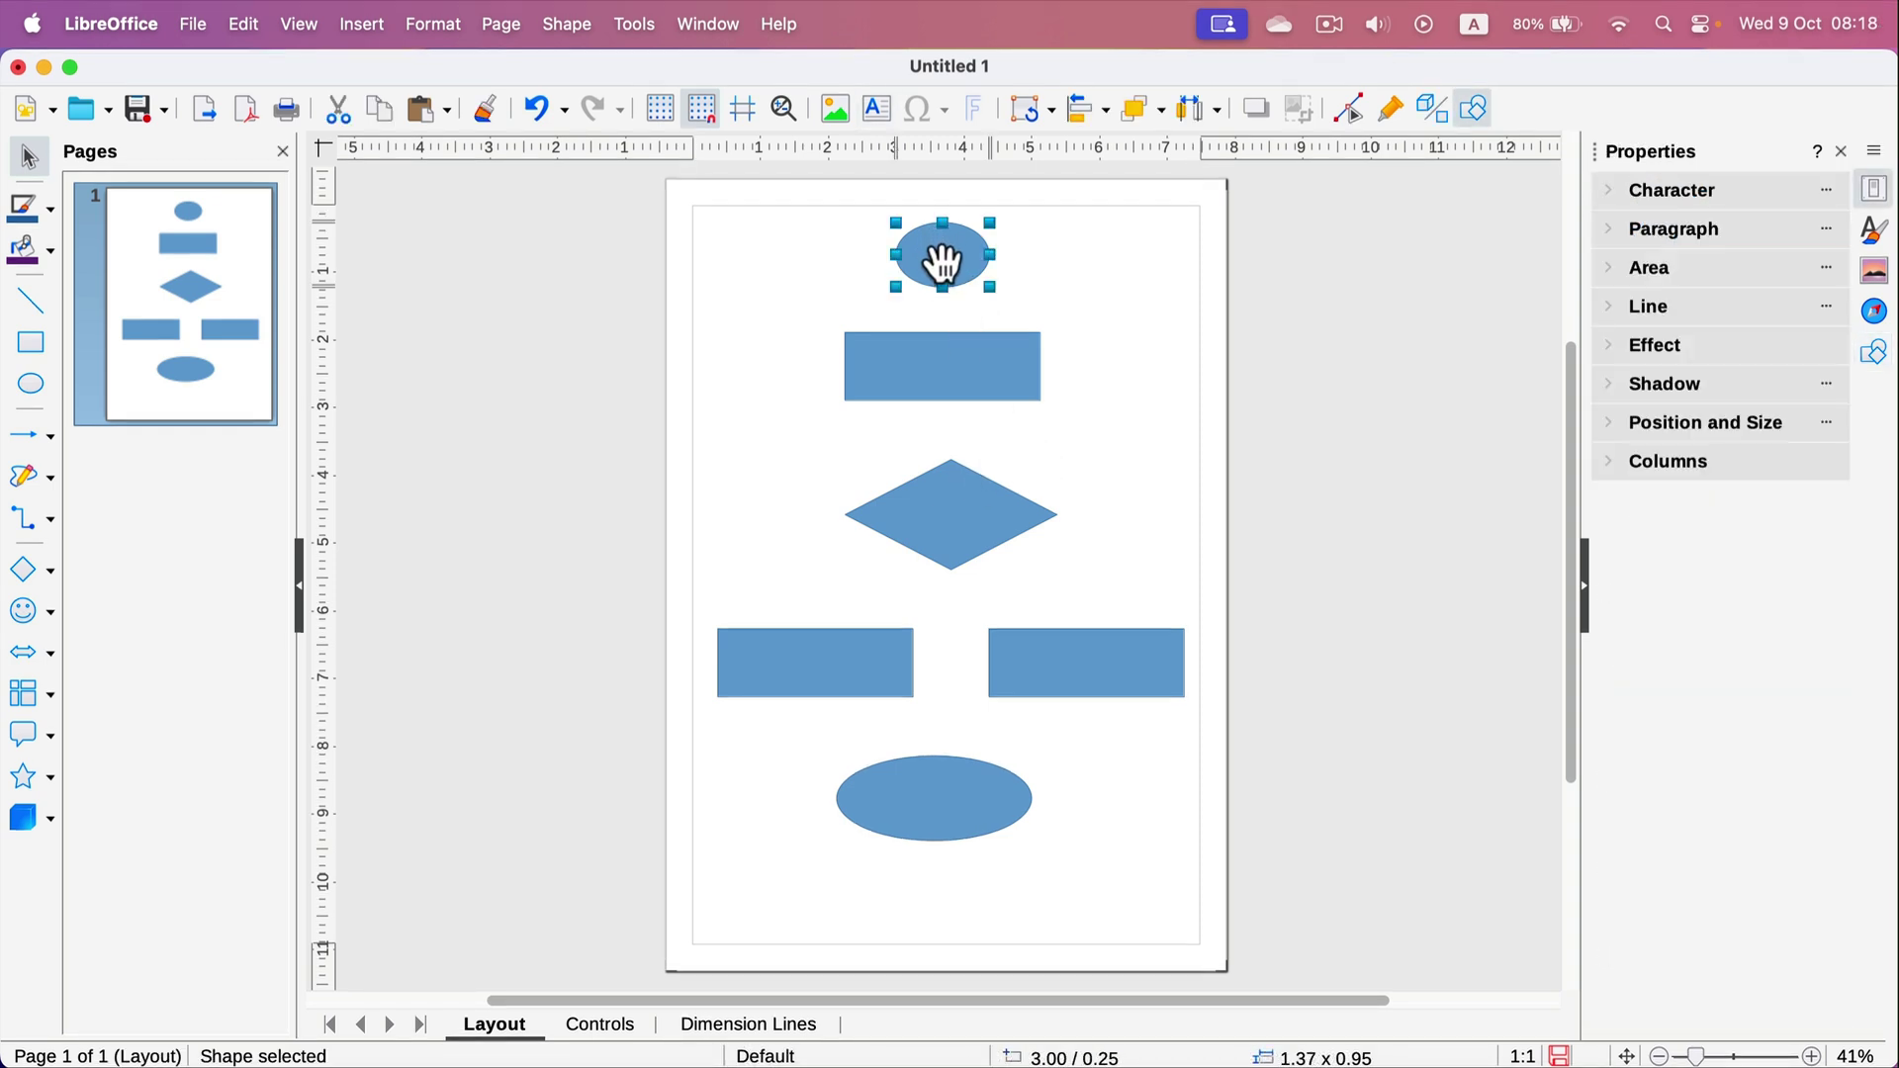
pyautogui.click(946, 263)
pyautogui.doubleClick(946, 264)
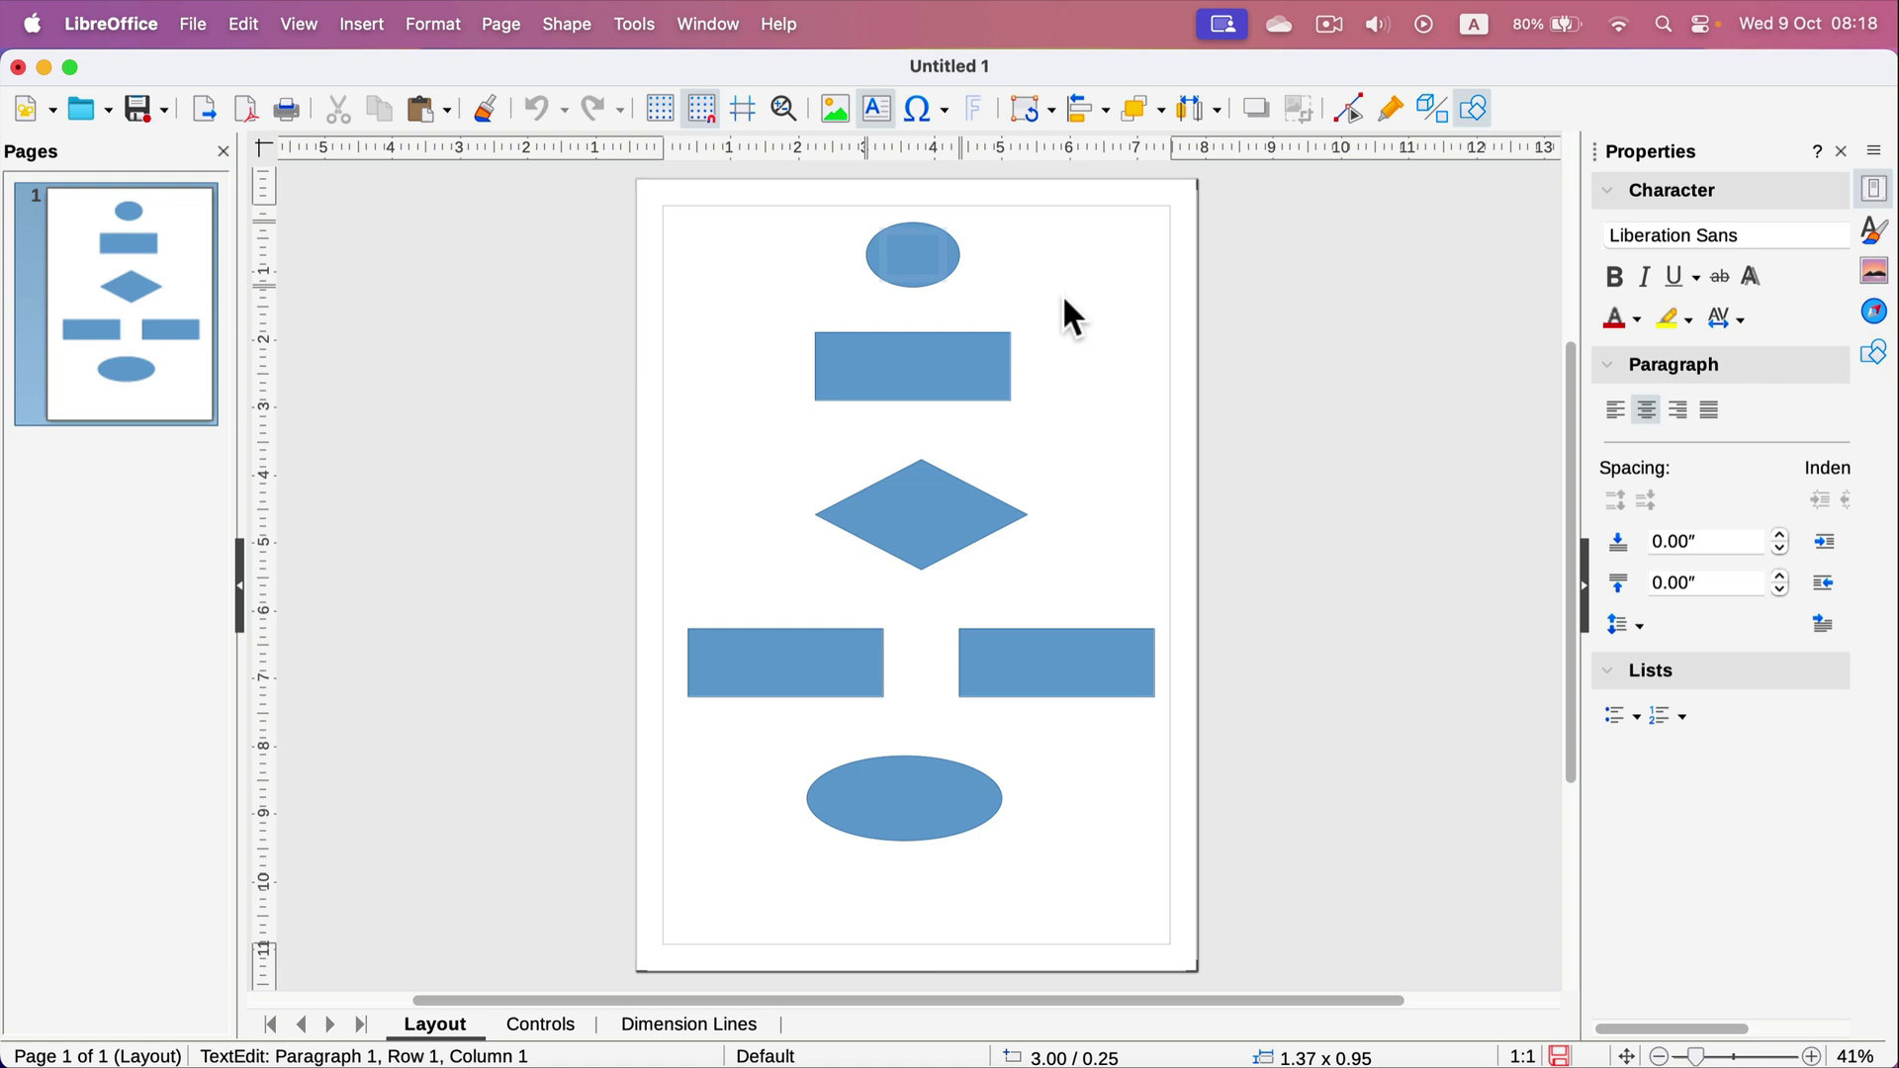
pyautogui.write('Start')
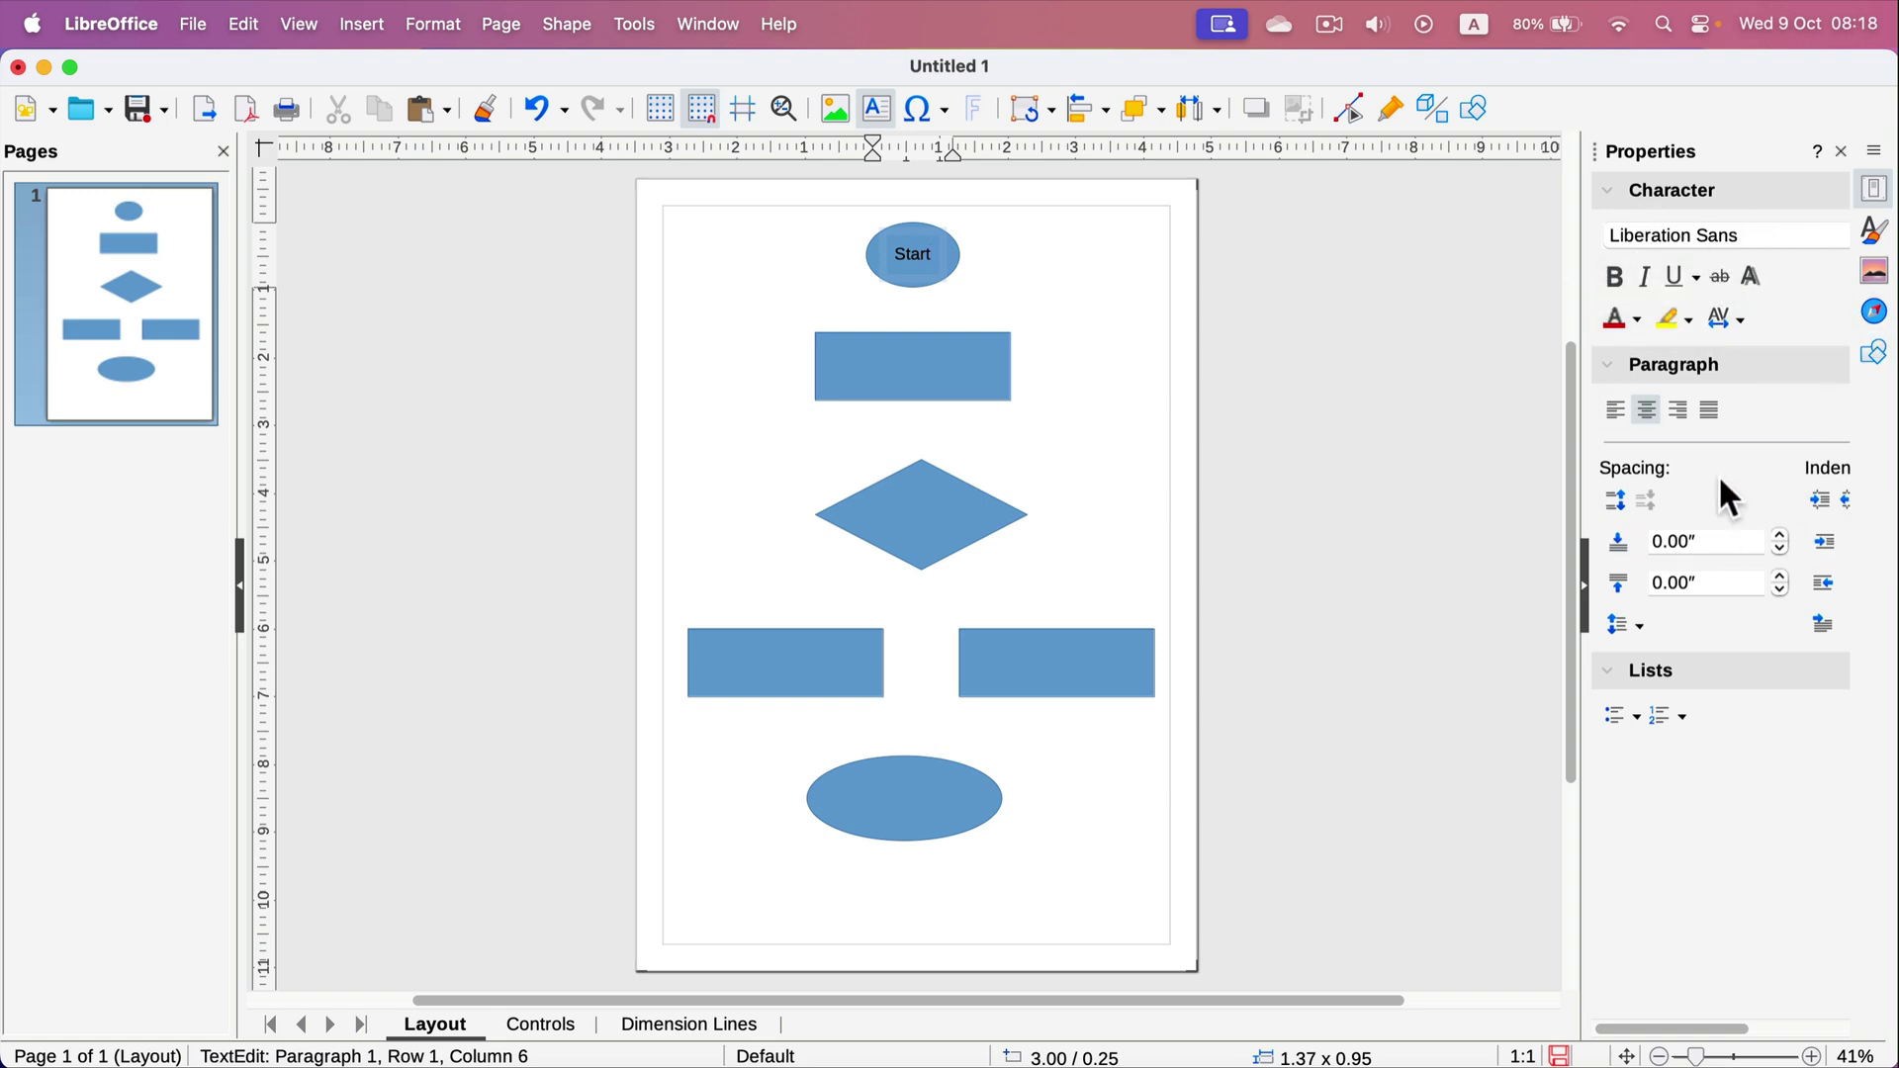
pyautogui.press('Escape')
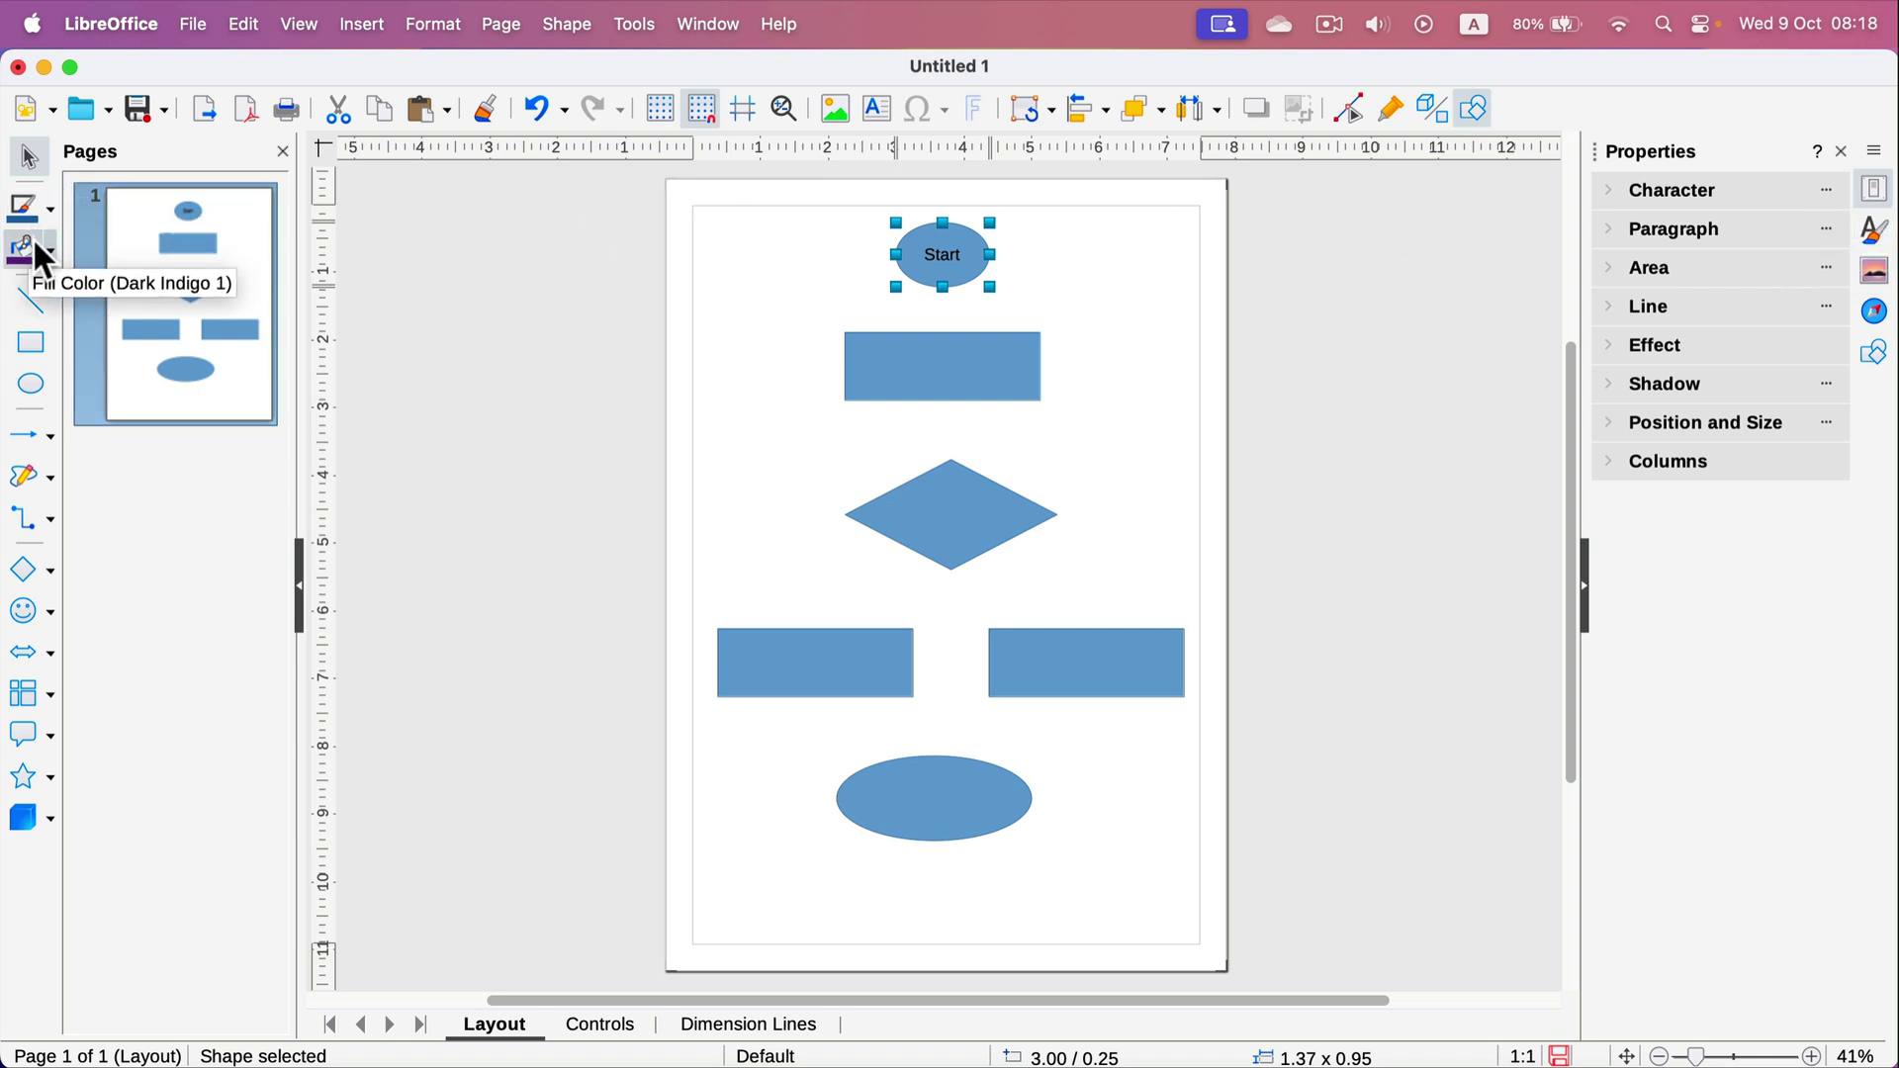
# Fill the Start ellipse Light Yellow 2 and give it a yellow outline from Recent colours
pyautogui.click(50, 209)
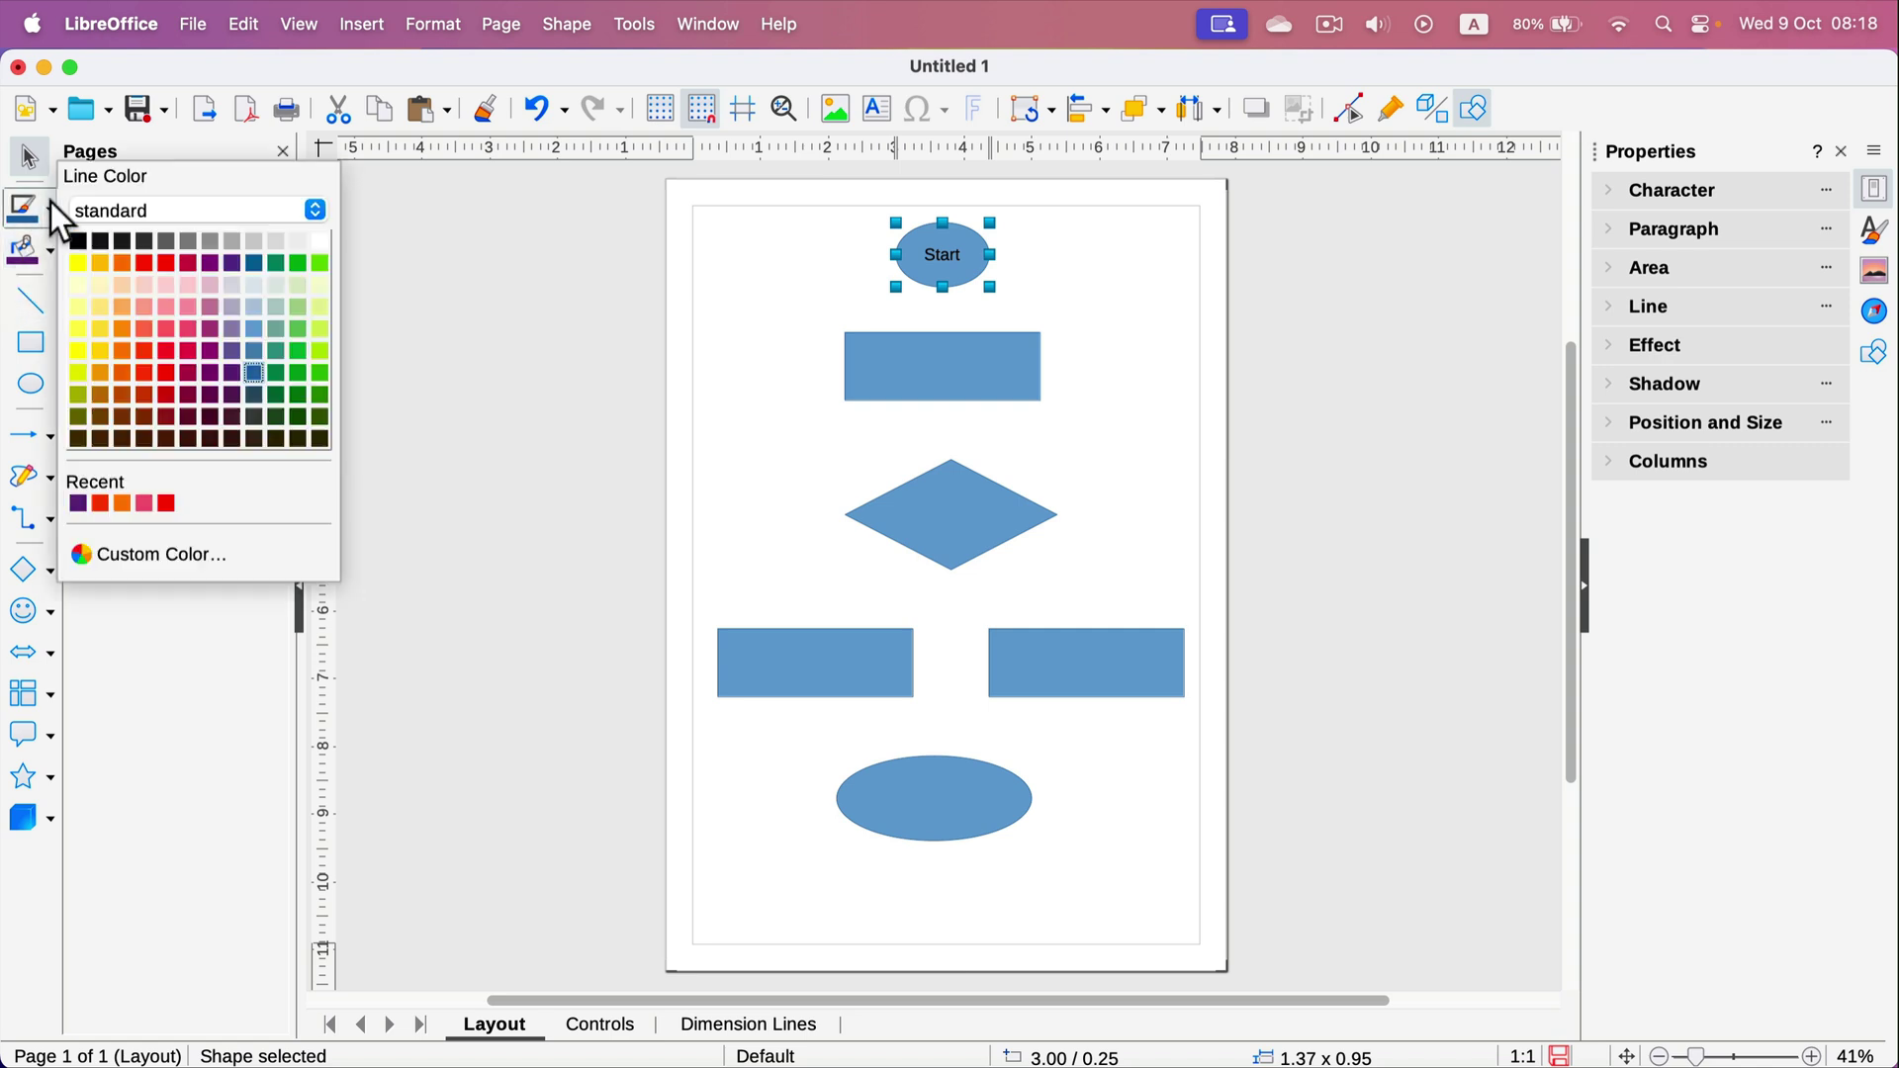
pyautogui.click(50, 209)
pyautogui.click(31, 250)
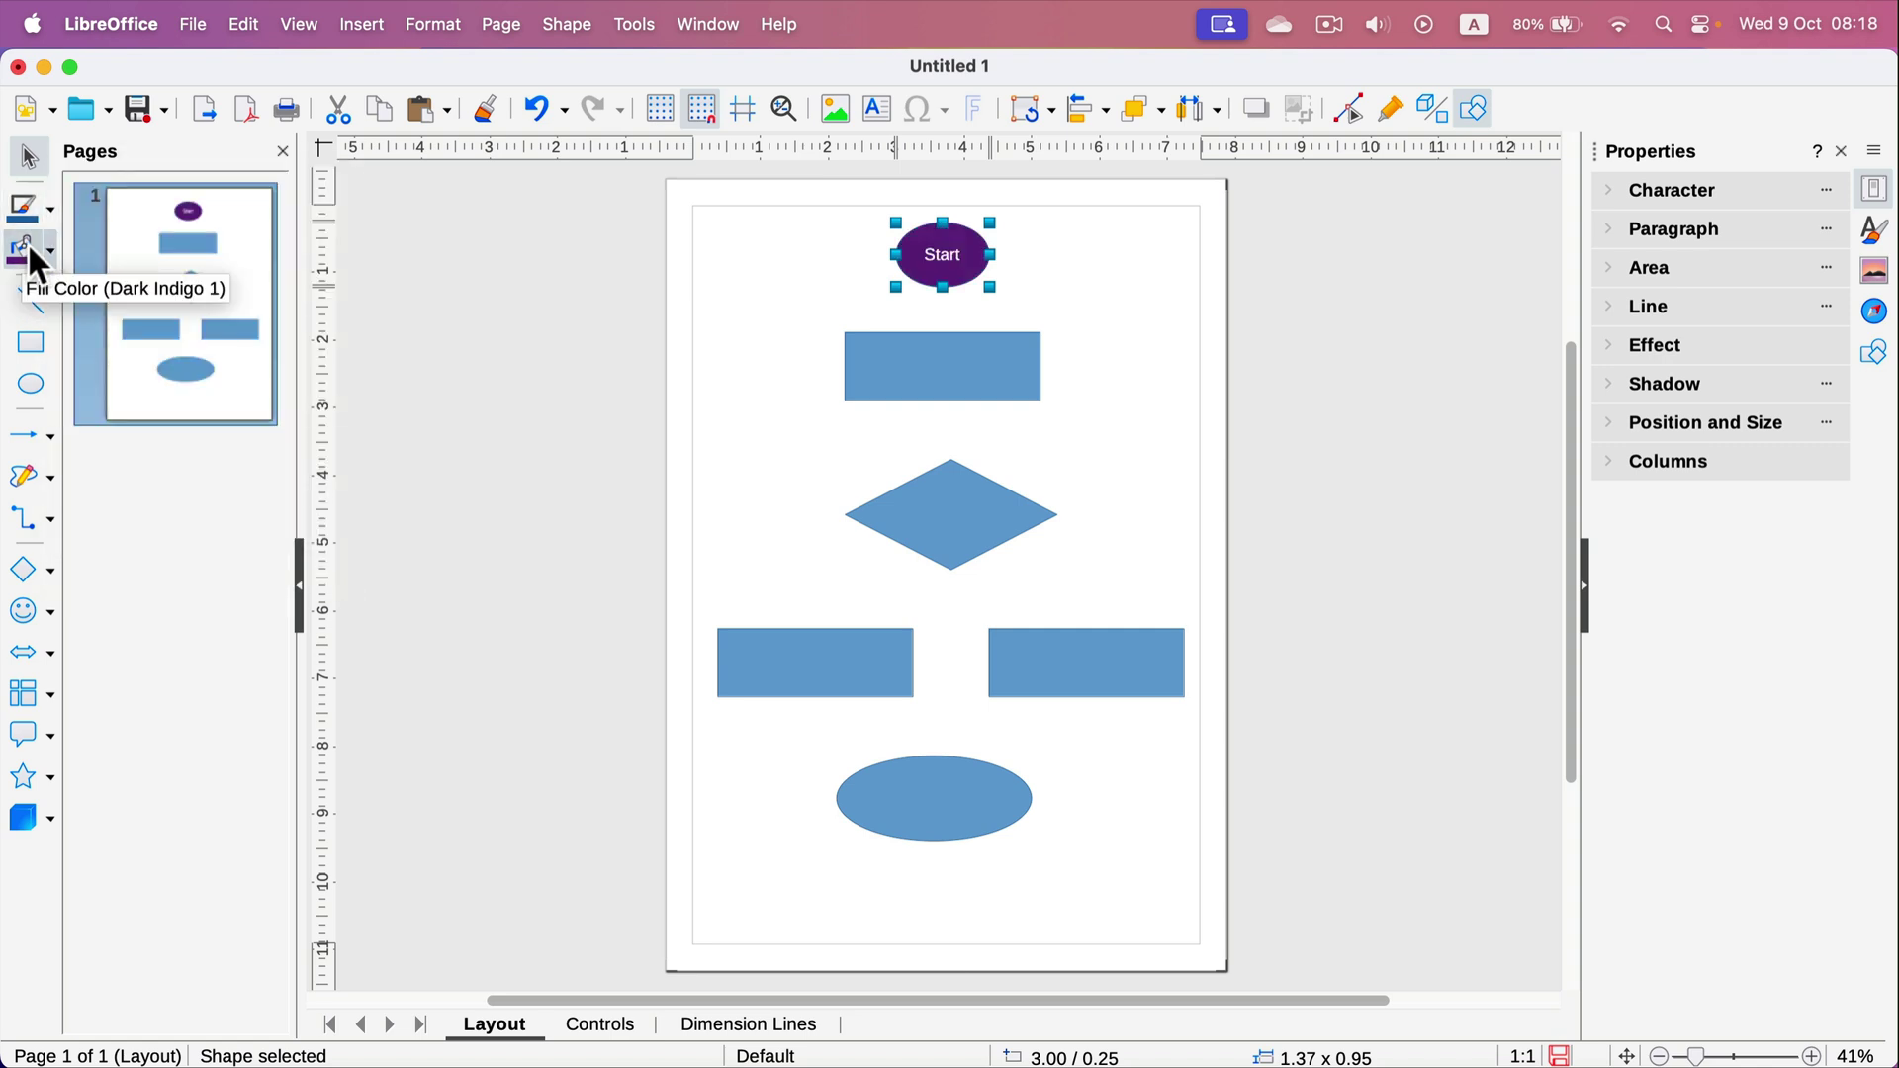
pyautogui.click(47, 250)
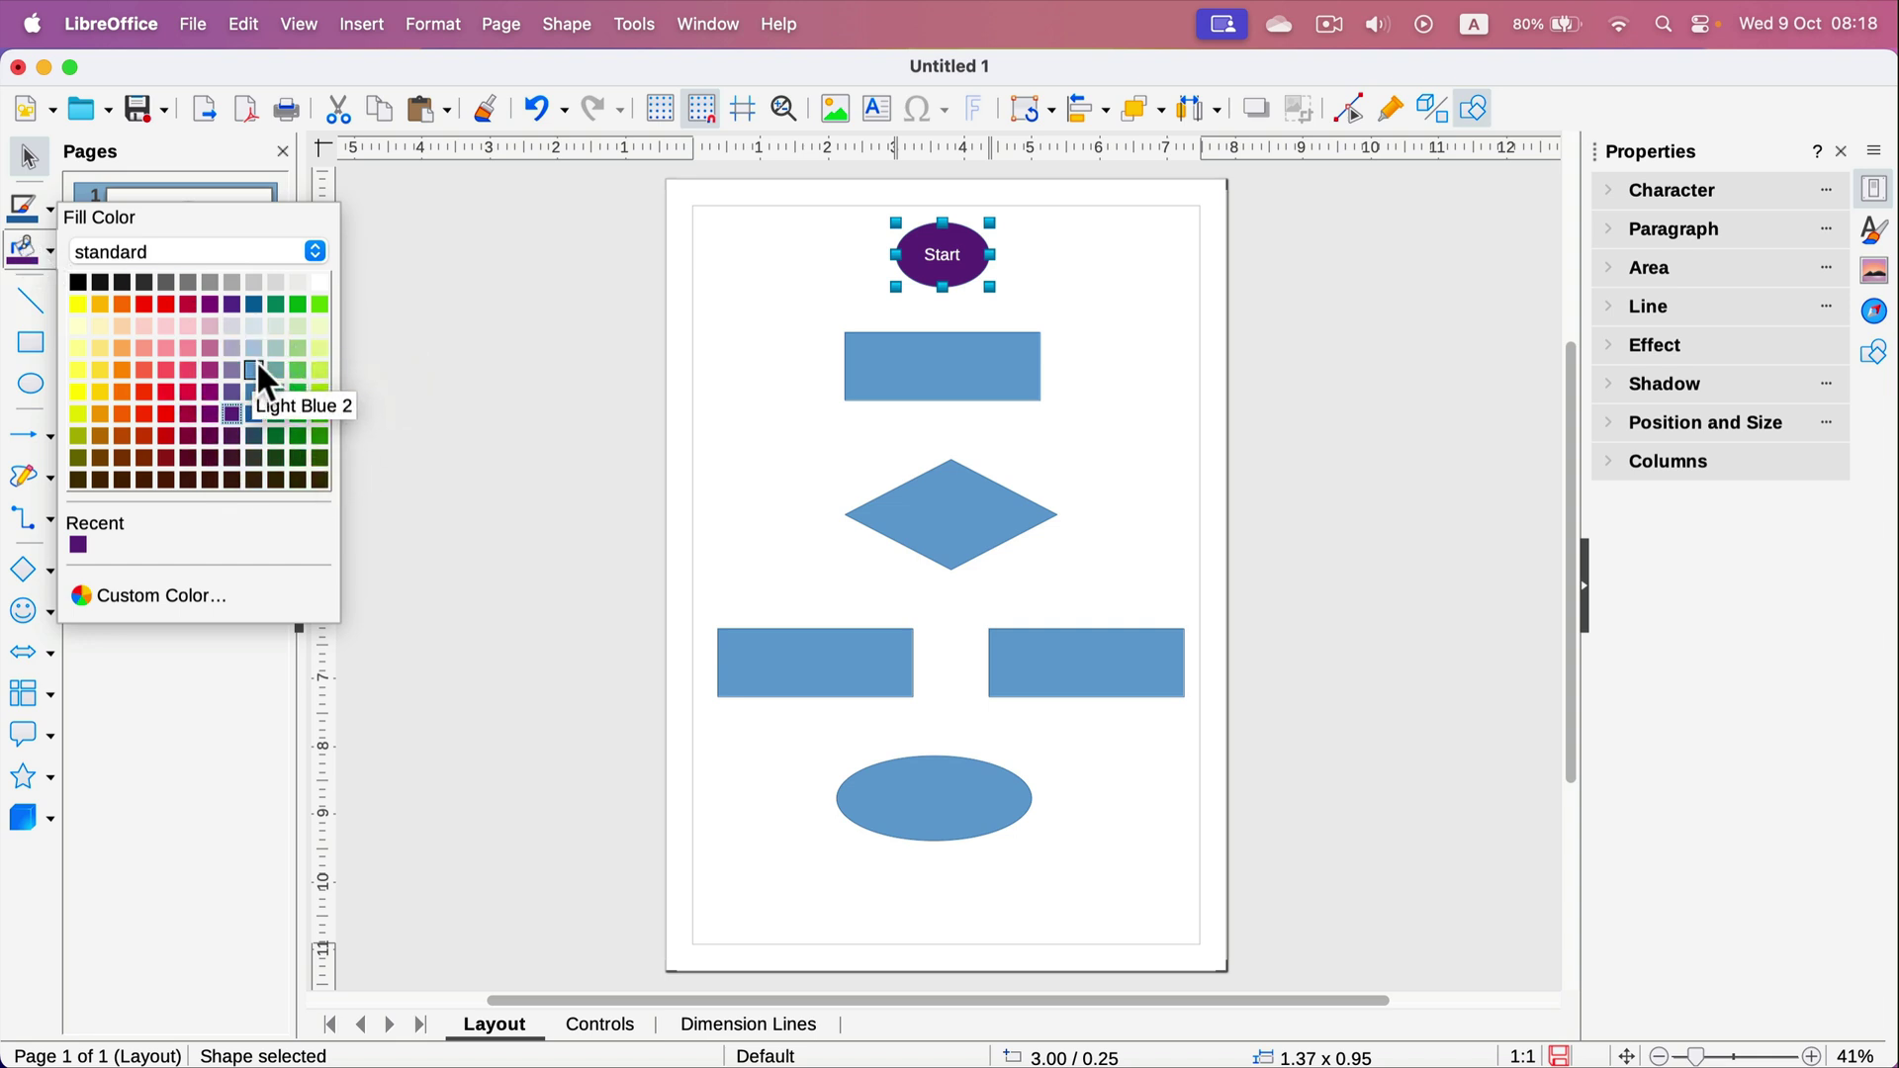
pyautogui.click(79, 370)
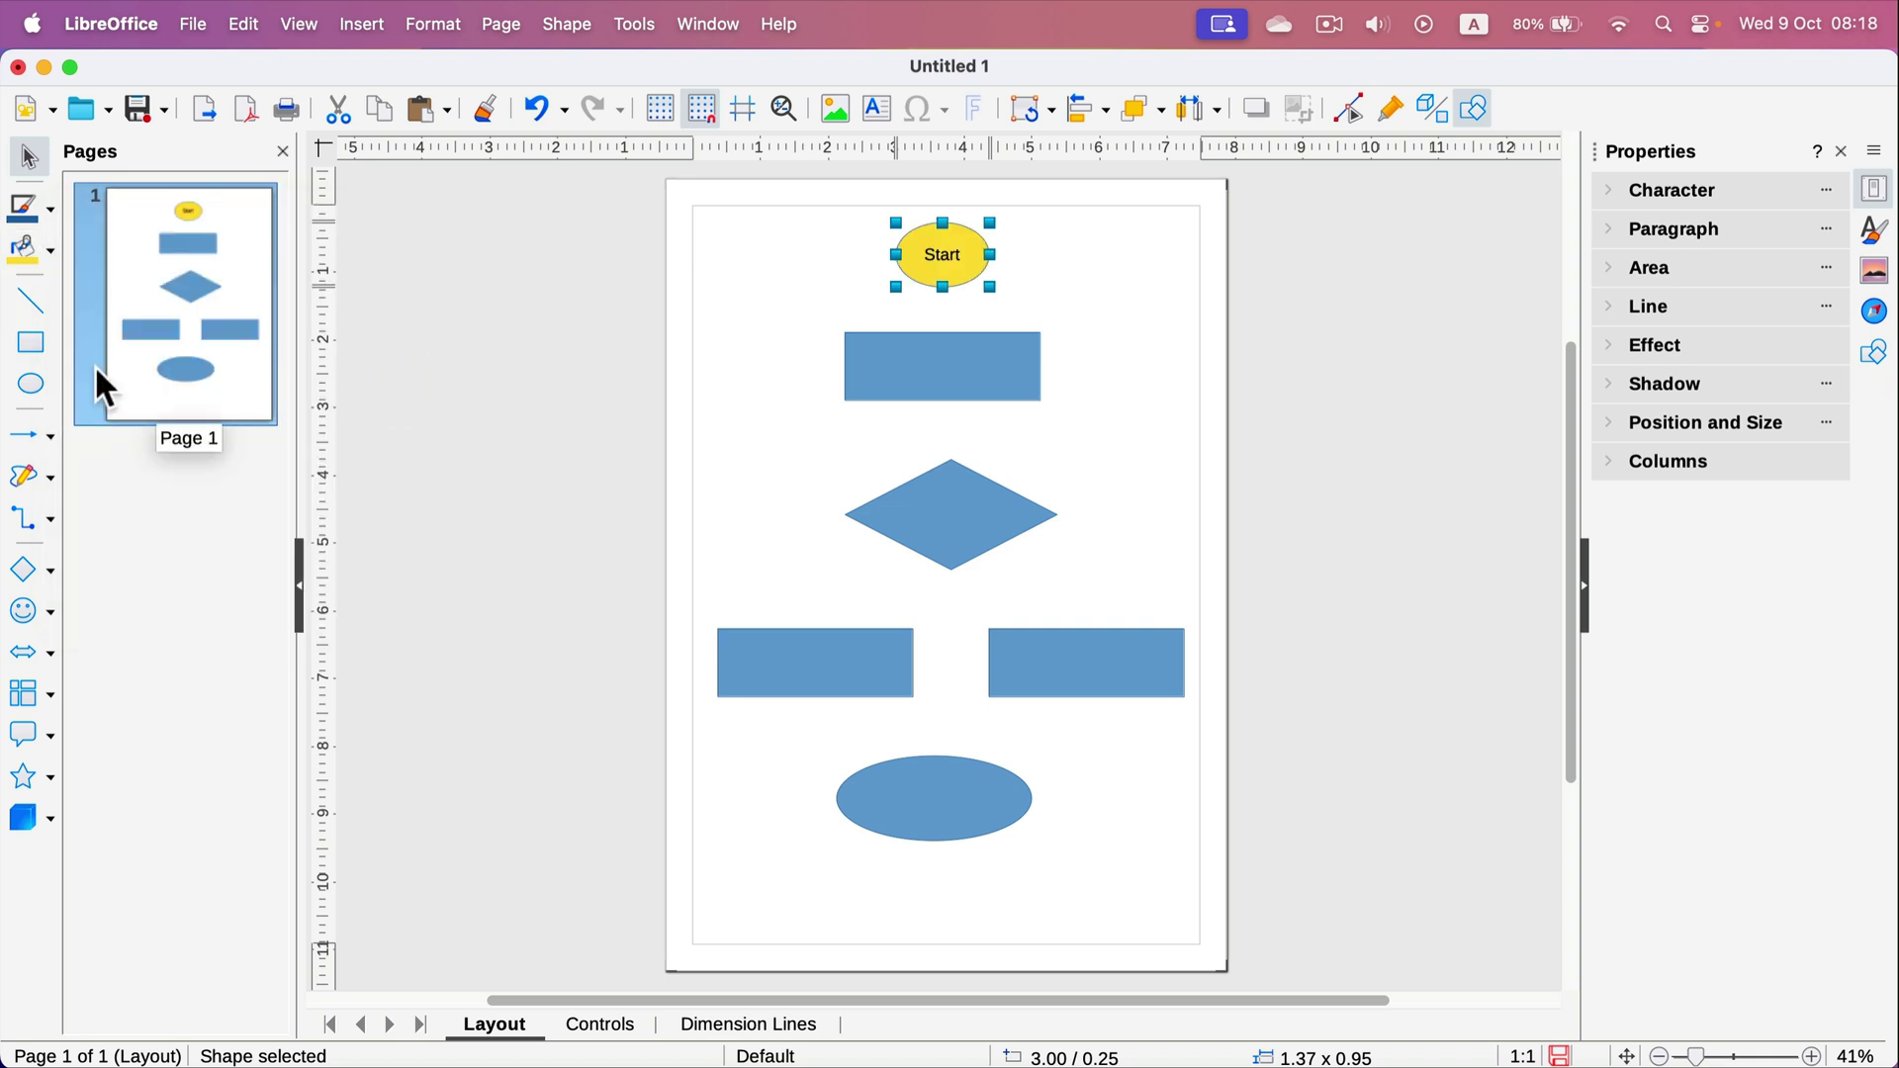
pyautogui.click(50, 210)
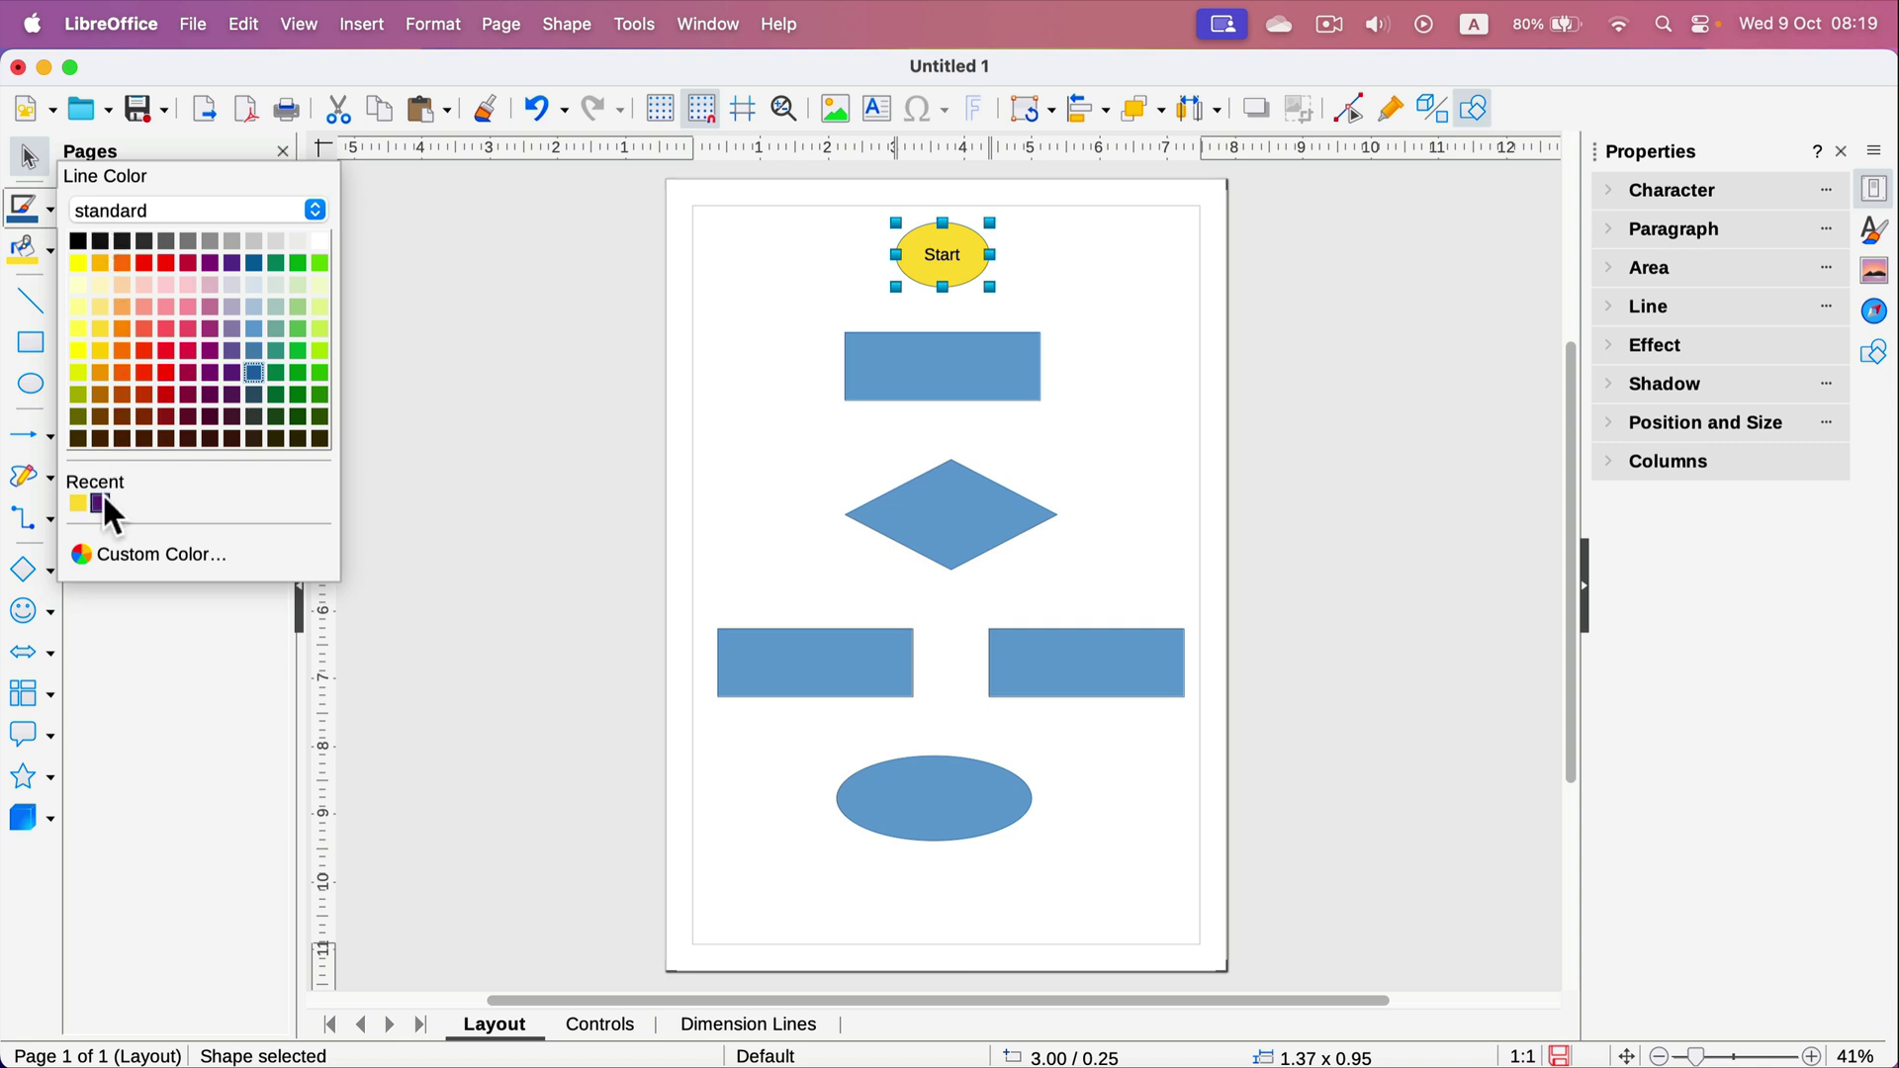
pyautogui.click(79, 504)
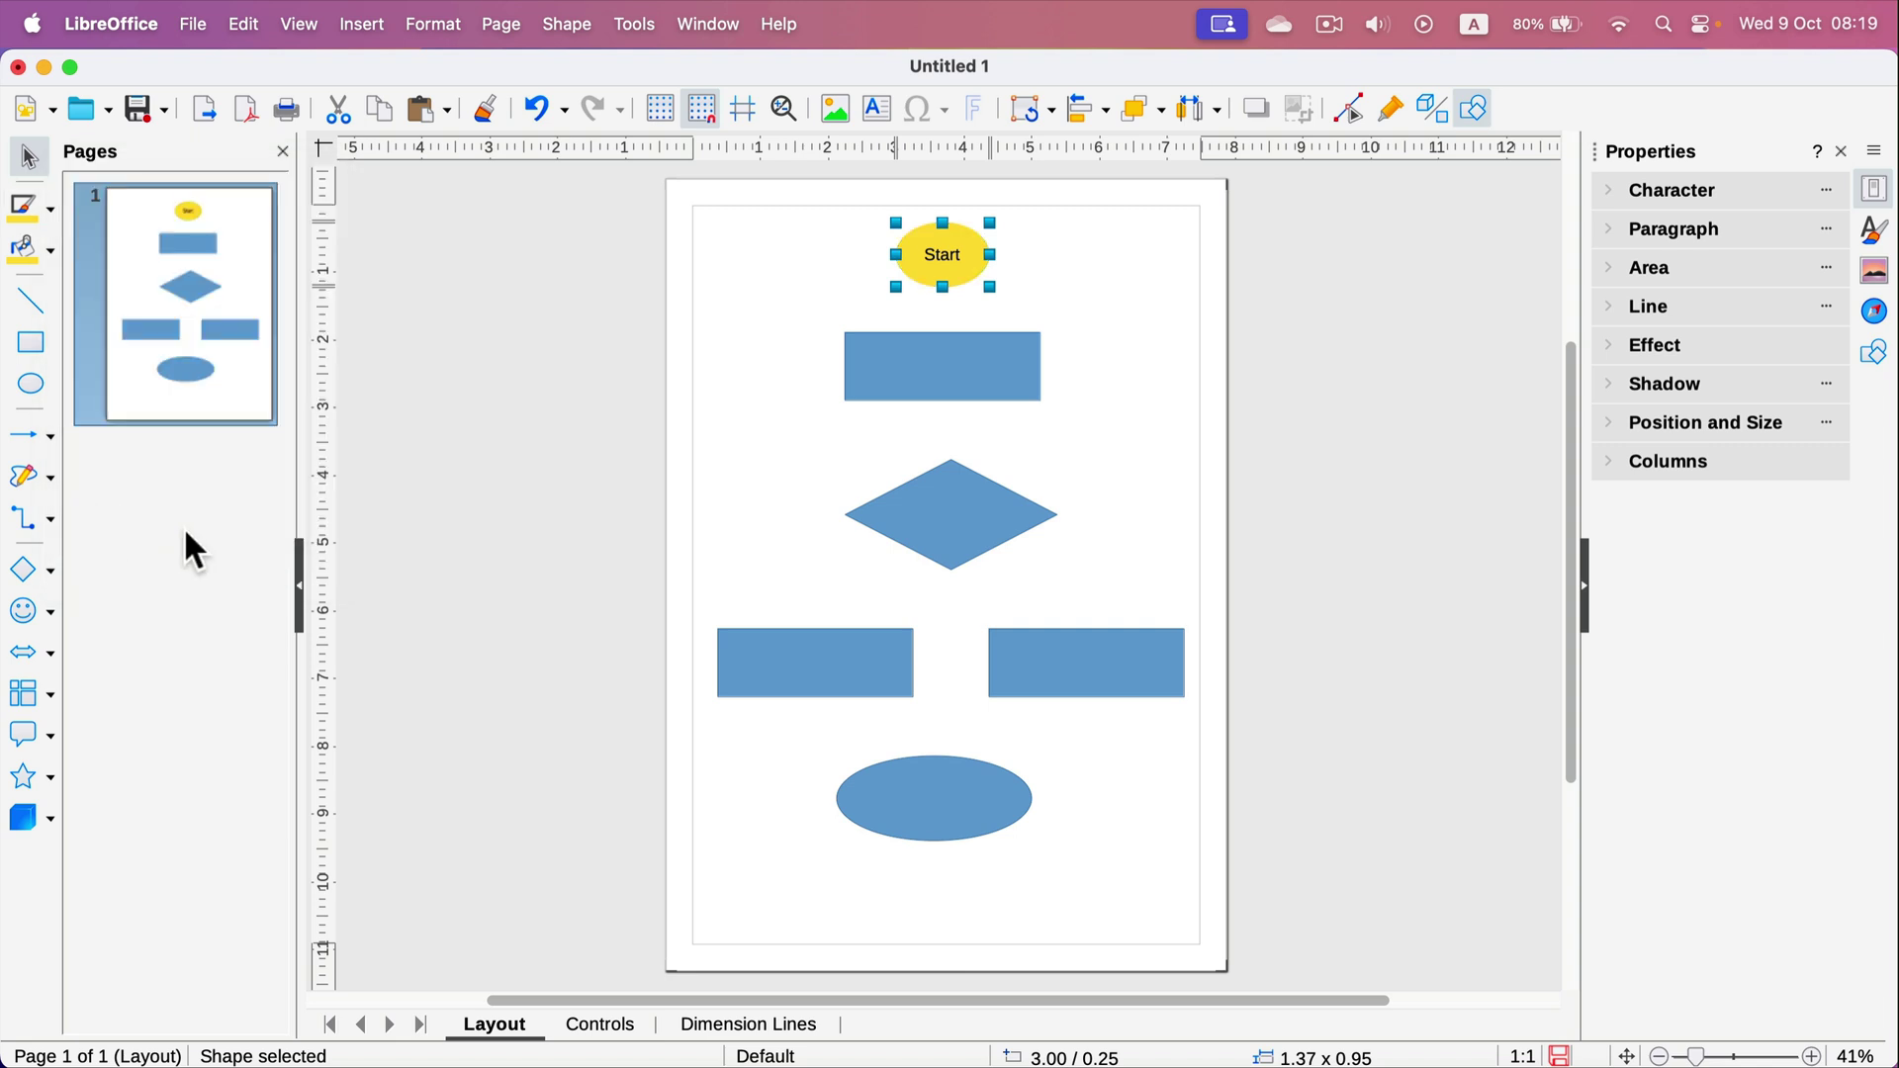
pyautogui.click(1135, 829)
# Delete the blue bottom ellipse and copy Start to the page bottom, labelled 'End'
pyautogui.click(953, 792)
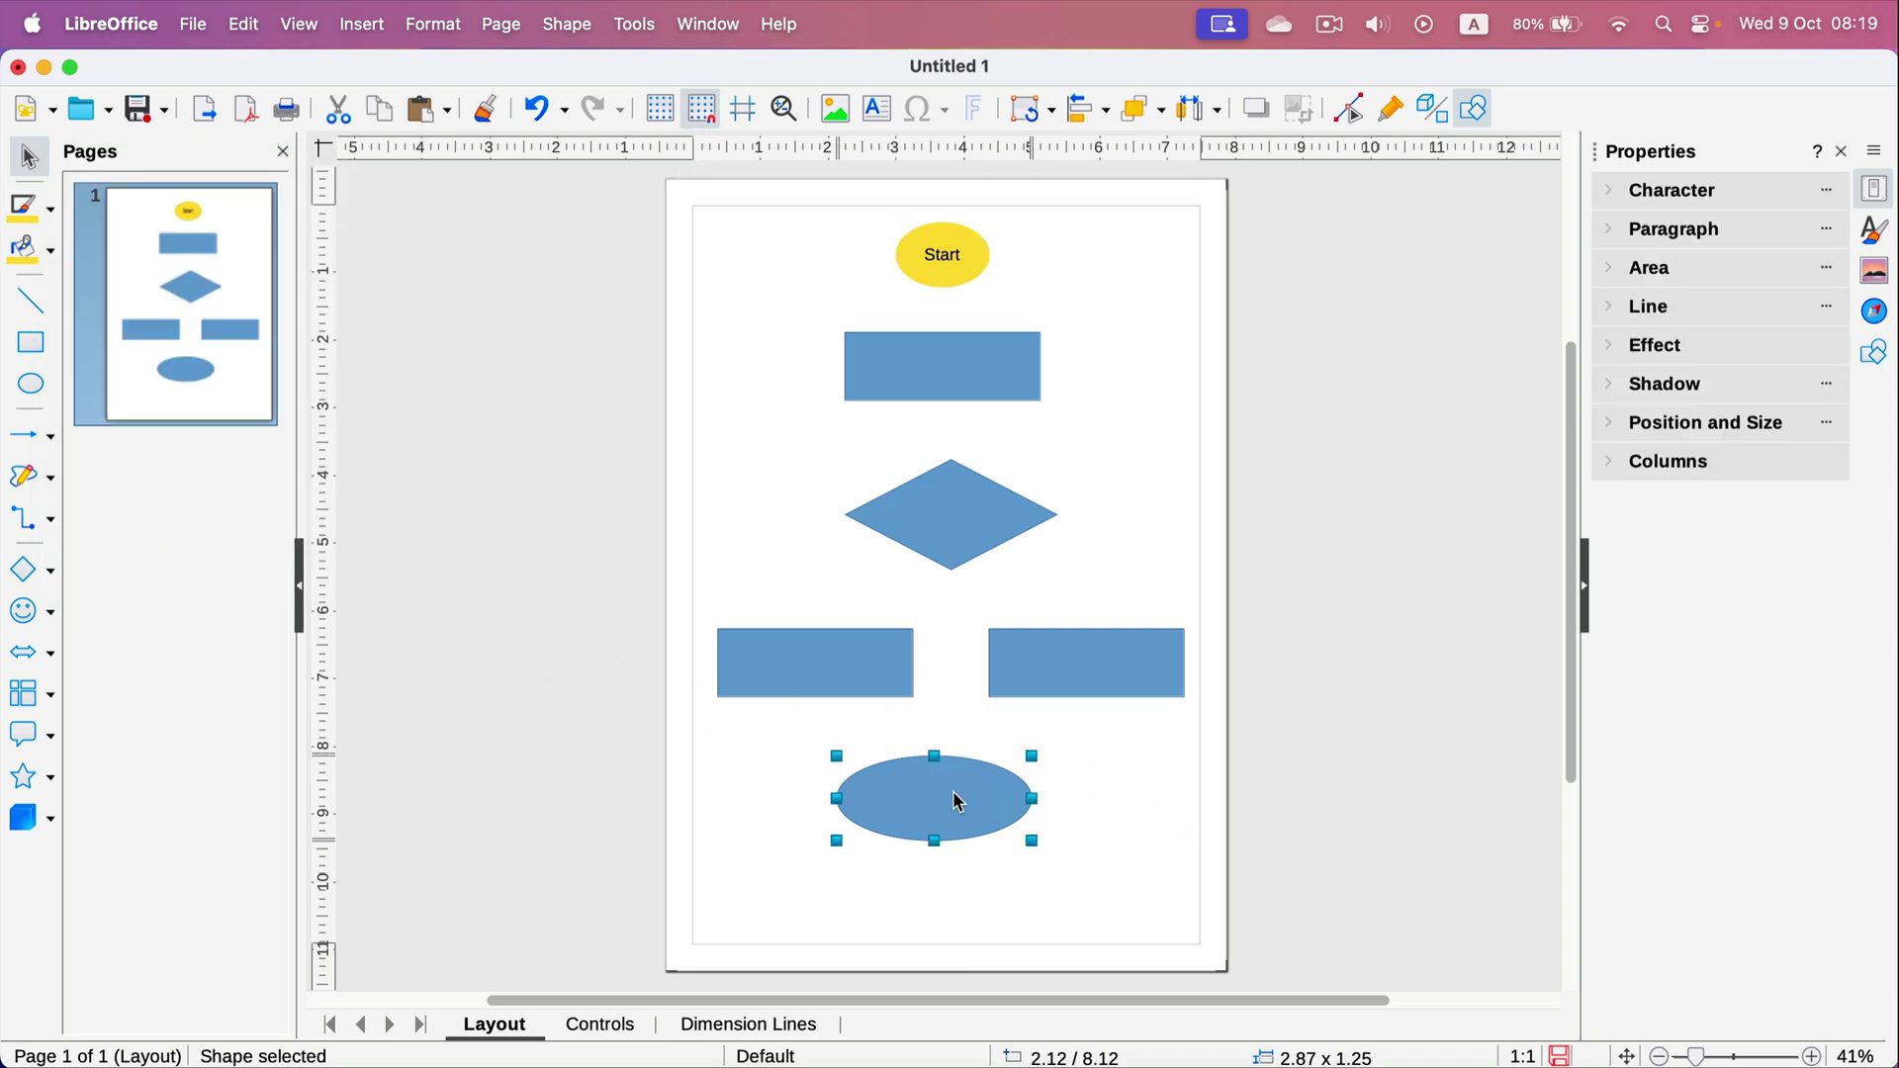
pyautogui.press('Delete')
pyautogui.click(958, 239)
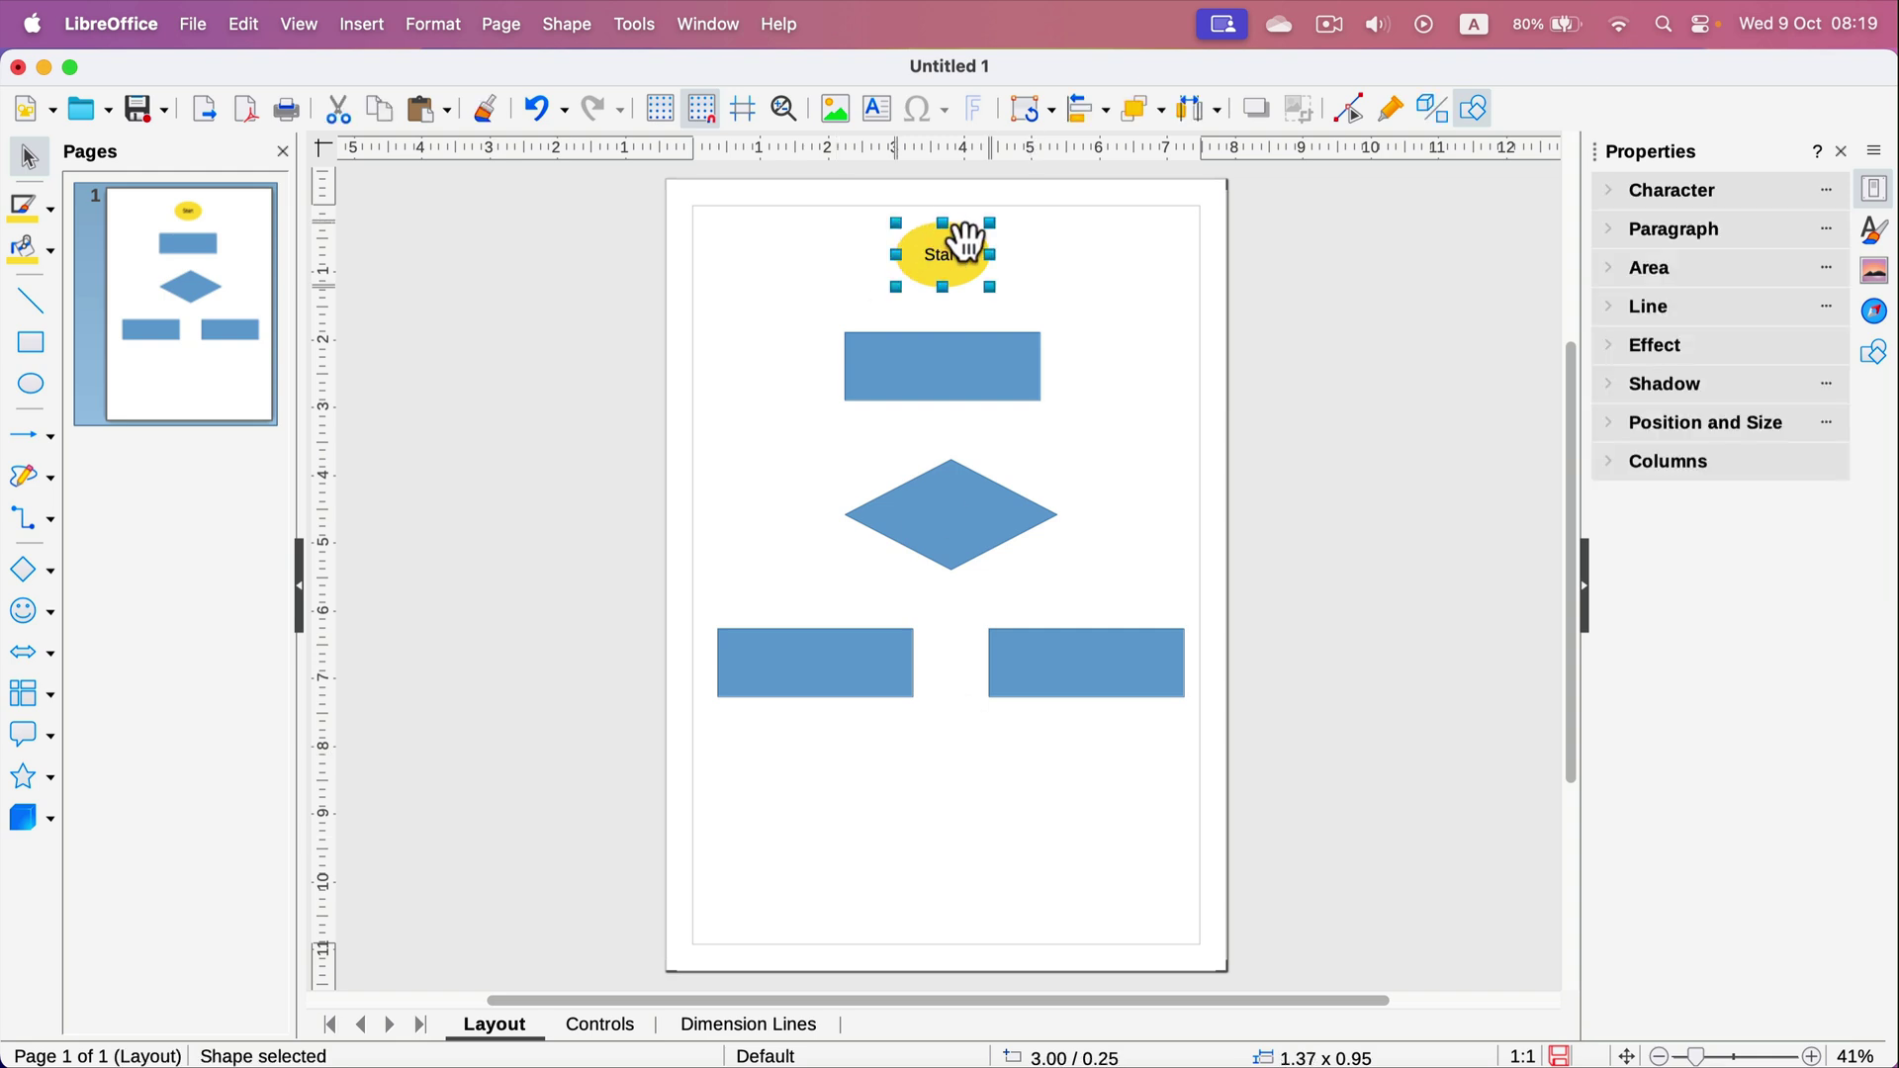
pyautogui.moveTo(963, 237); pyautogui.dragTo(999, 886)
pyautogui.doubleClick(935, 888)
pyautogui.write('E')
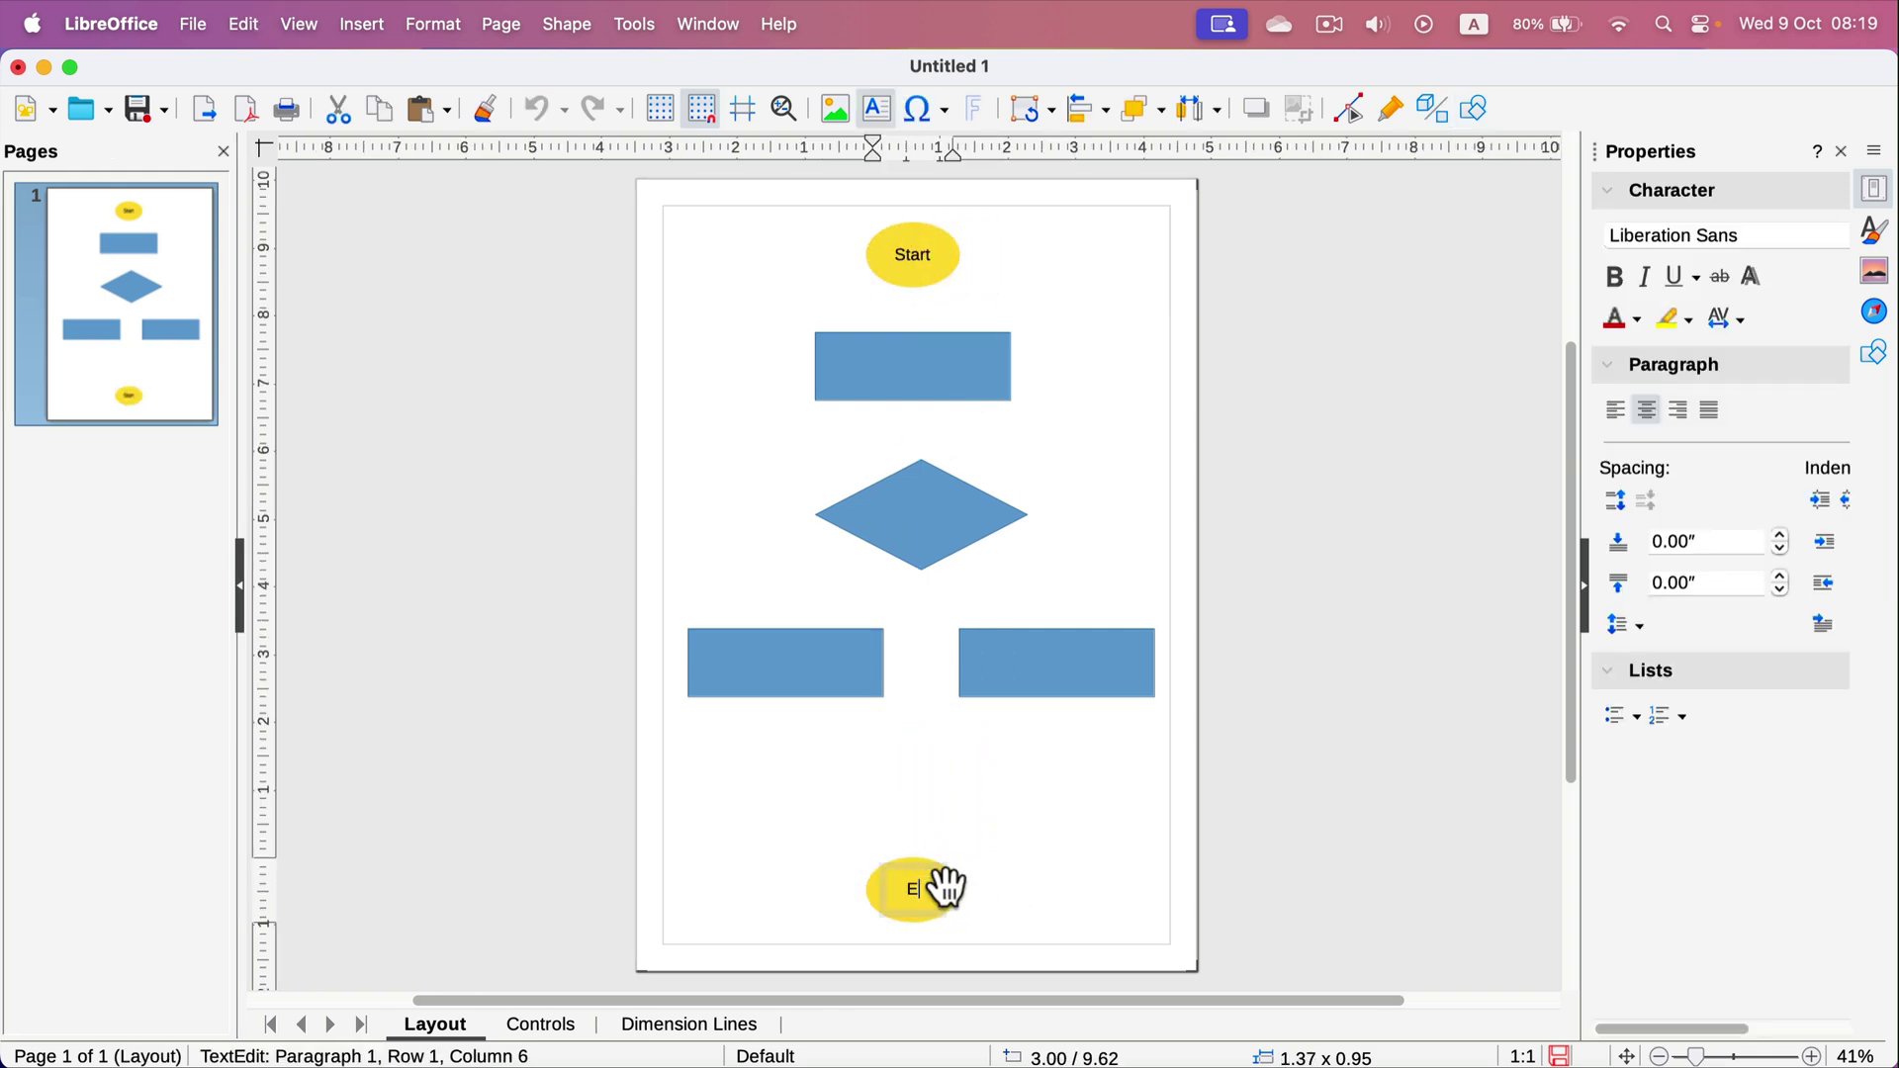
pyautogui.write('nd')
pyautogui.click(982, 804)
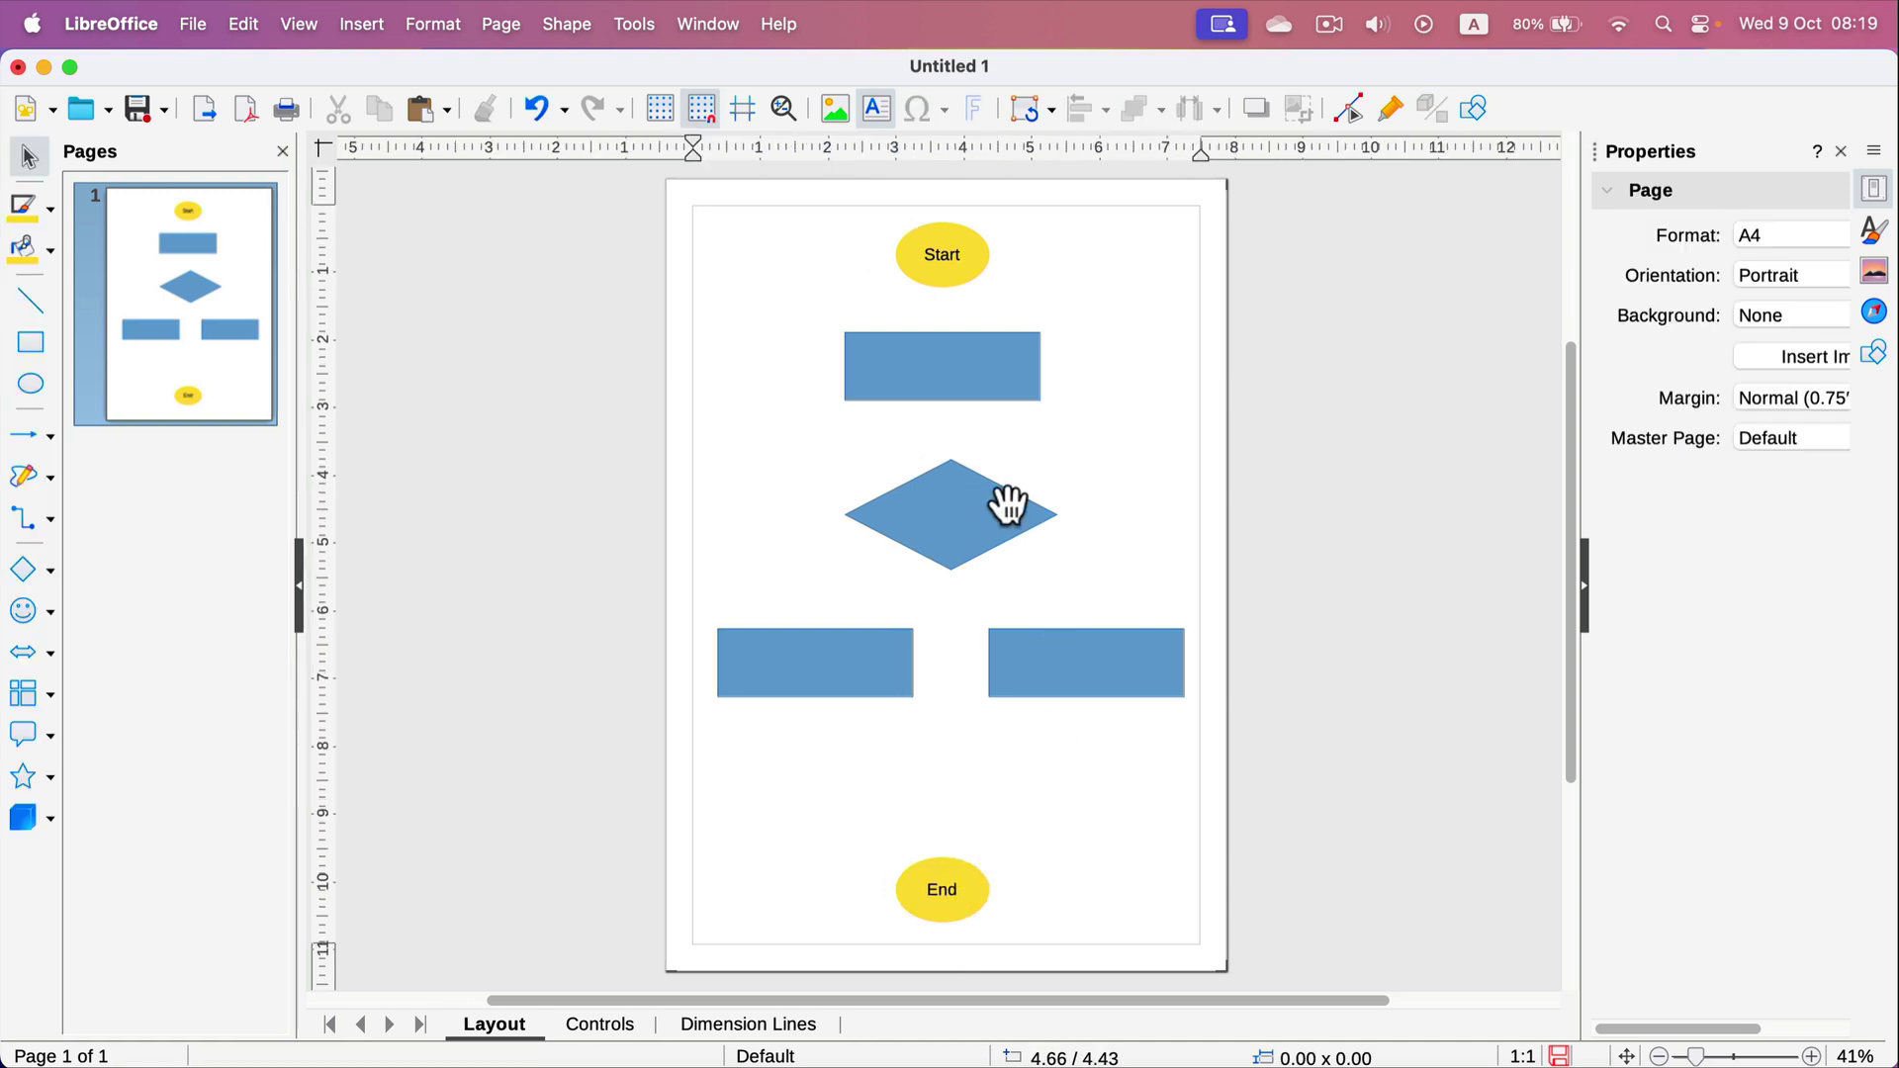
# Give all three rectangles orange fill and outlines, then nudge the top one right
pyautogui.click(967, 365)
pyautogui.keyDown('shift'); pyautogui.click(851, 670); pyautogui.keyUp('shift')
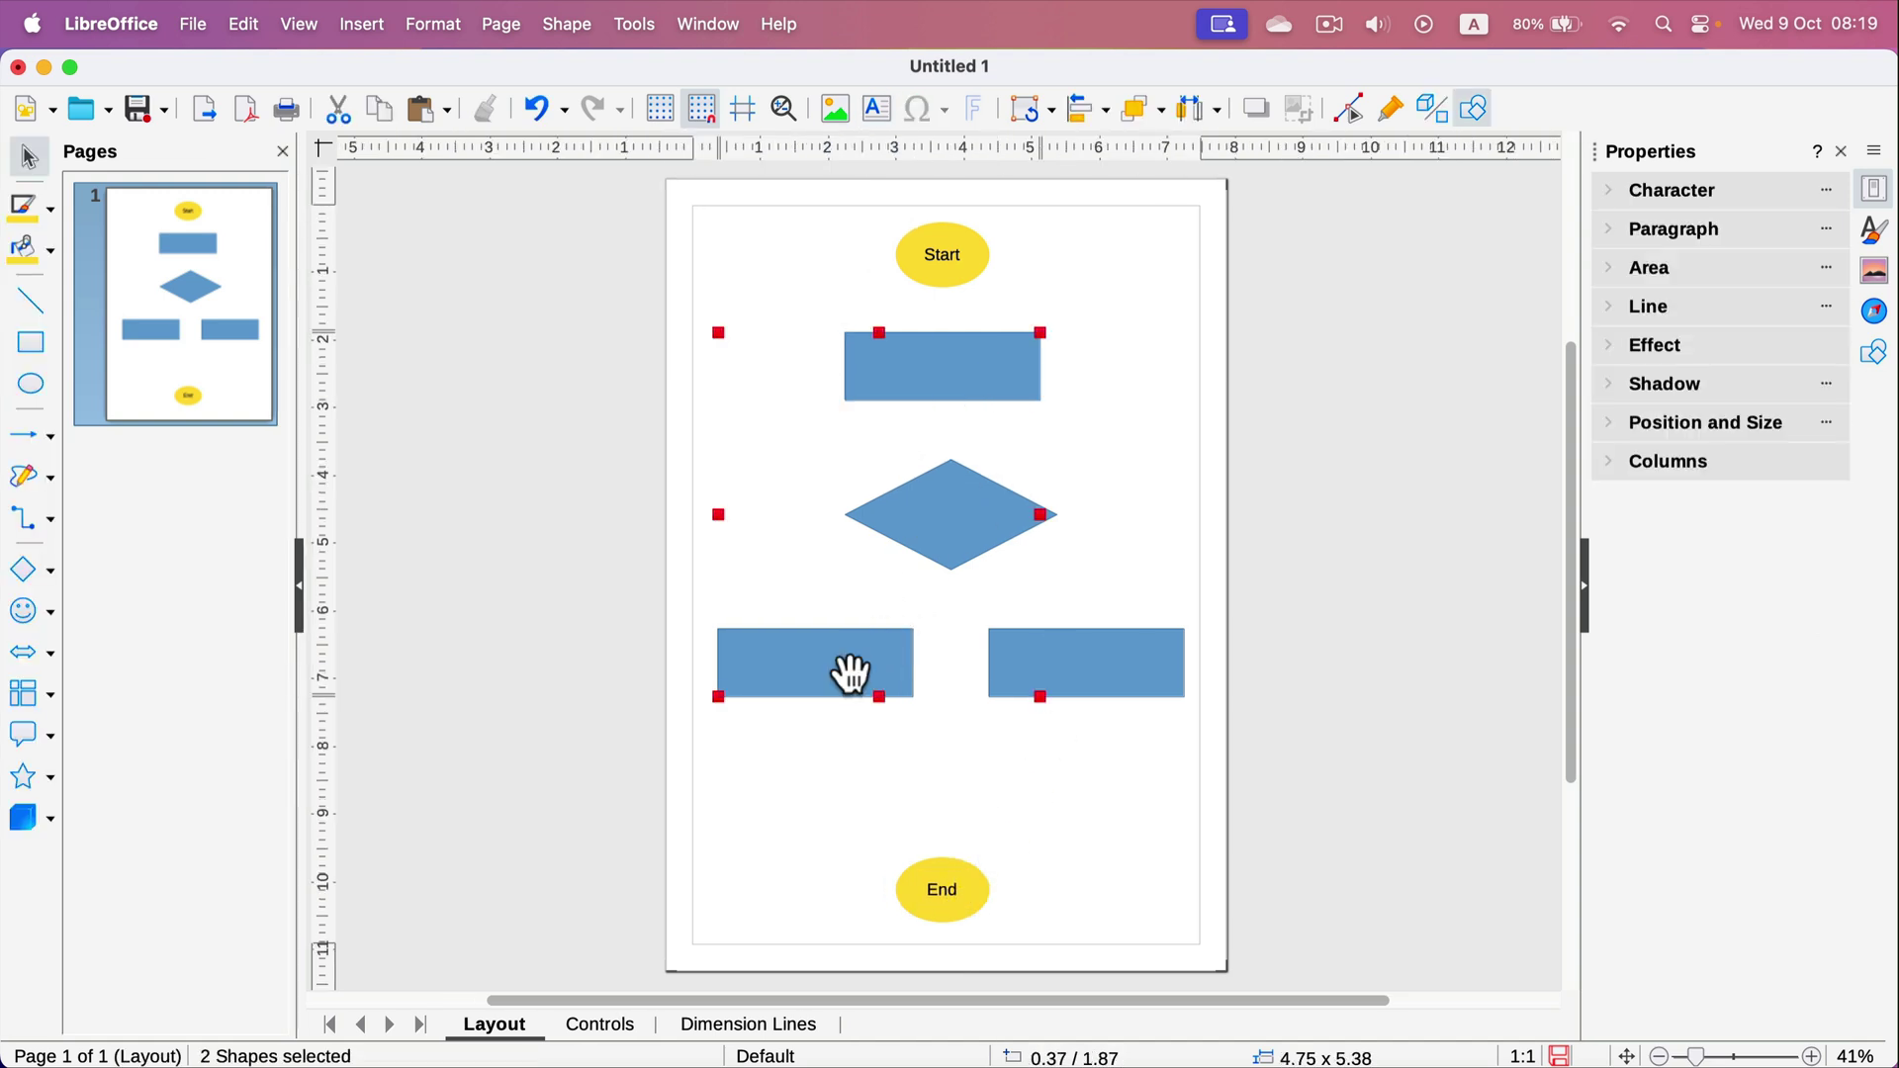
pyautogui.keyDown('shift'); pyautogui.click(1113, 673); pyautogui.keyUp('shift')
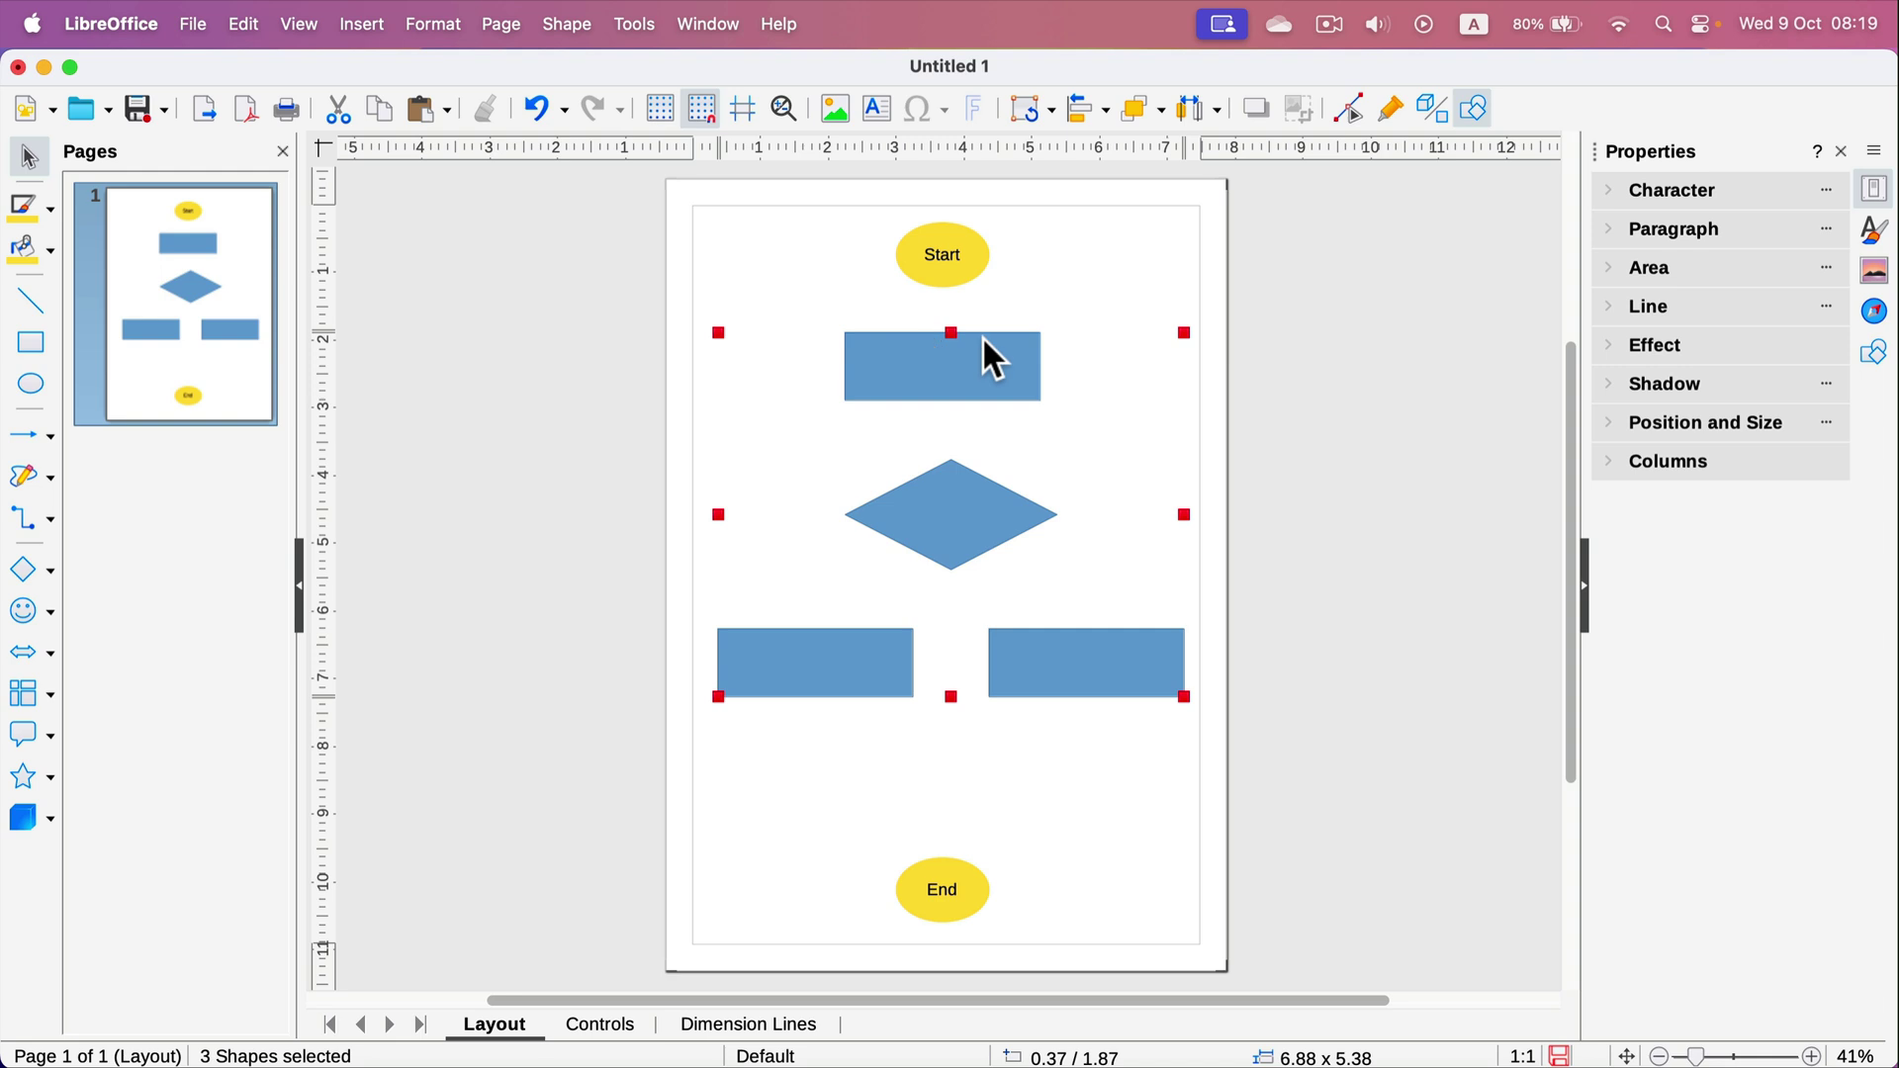
pyautogui.click(50, 252)
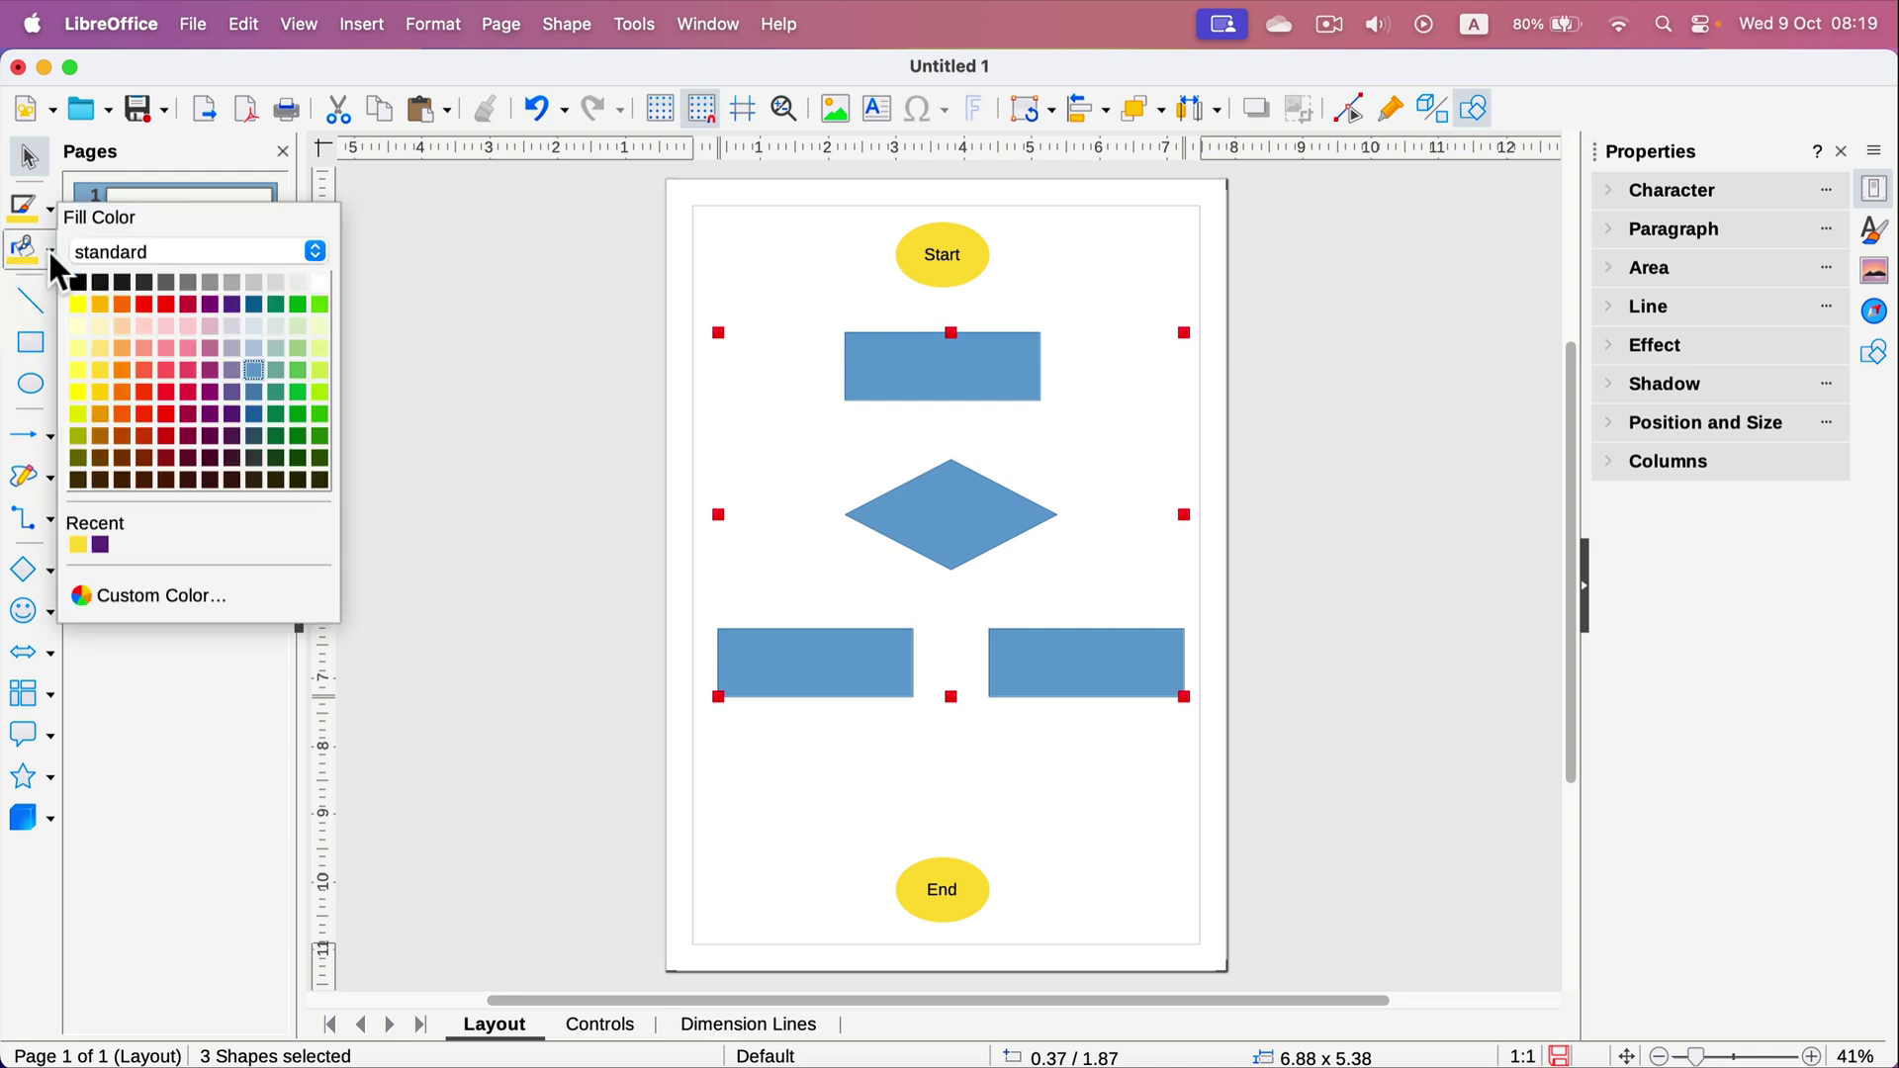
pyautogui.click(124, 394)
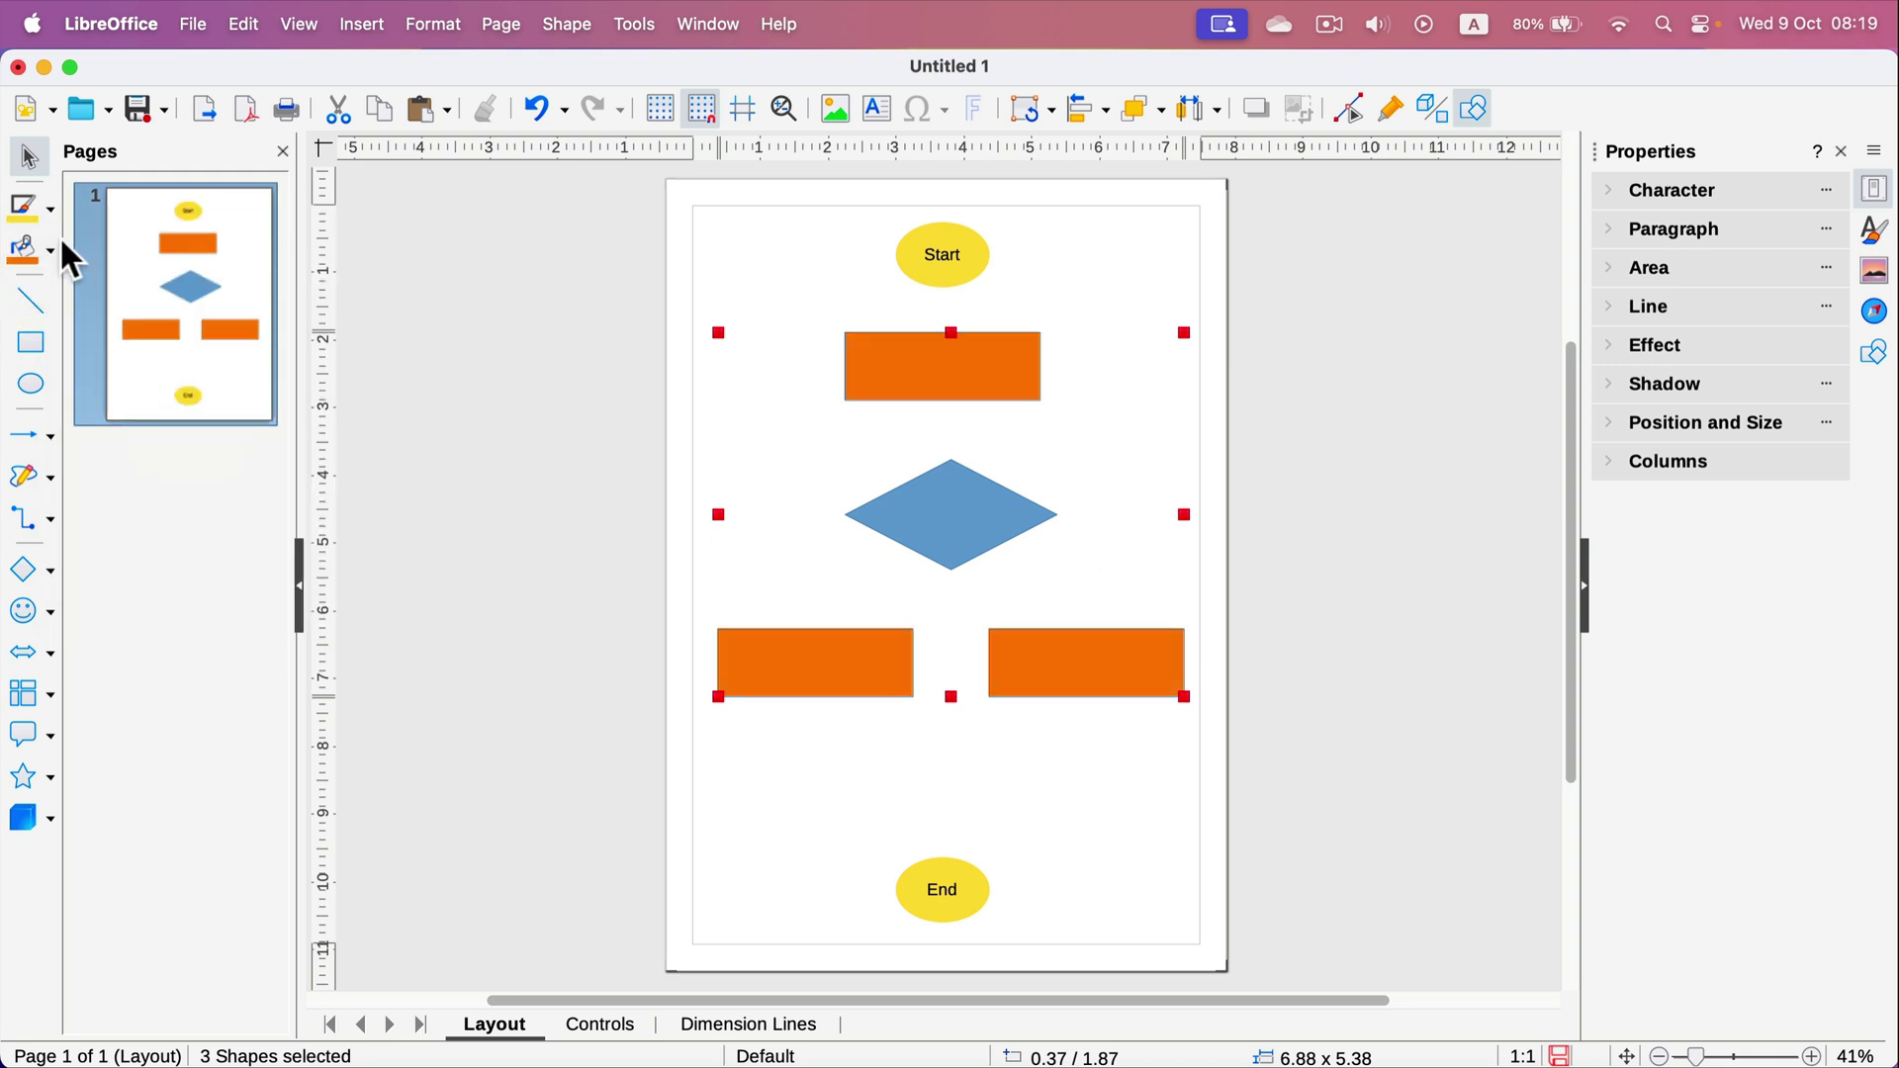
pyautogui.click(50, 206)
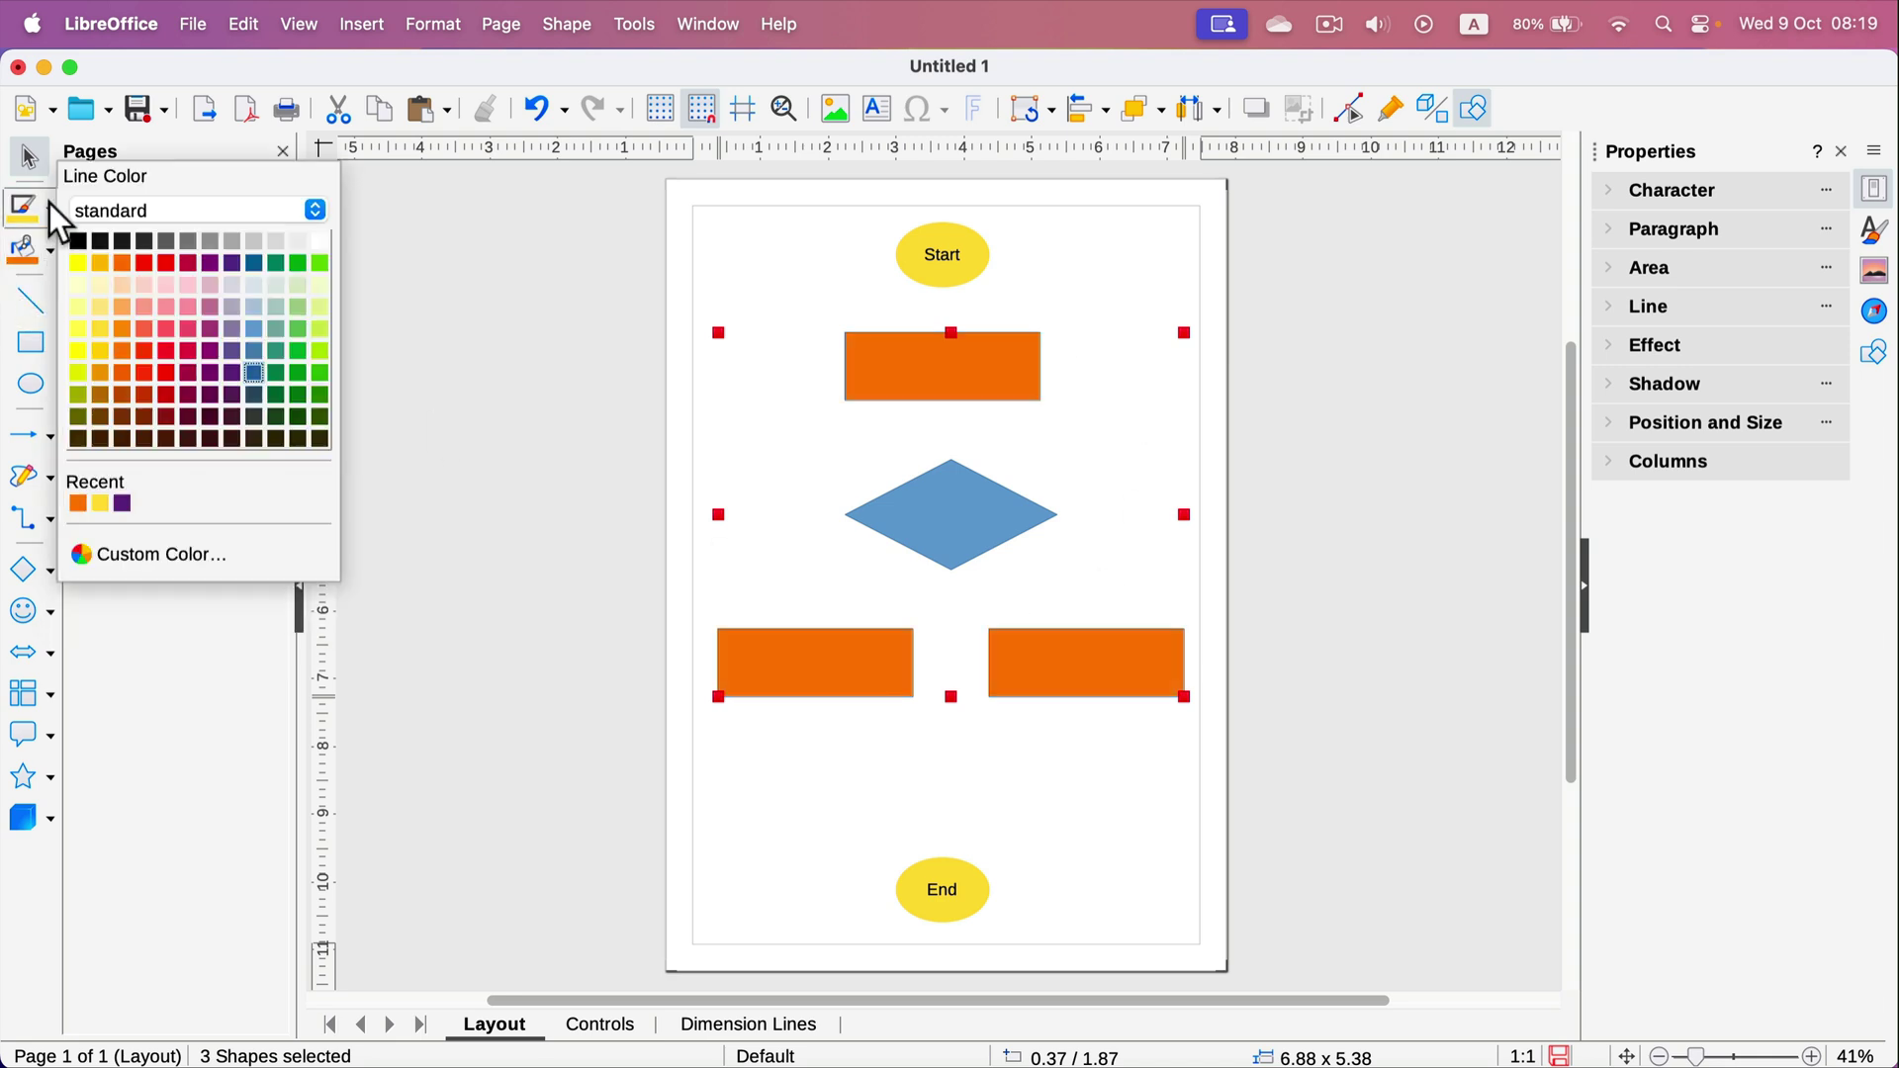
pyautogui.click(77, 500)
pyautogui.click(819, 781)
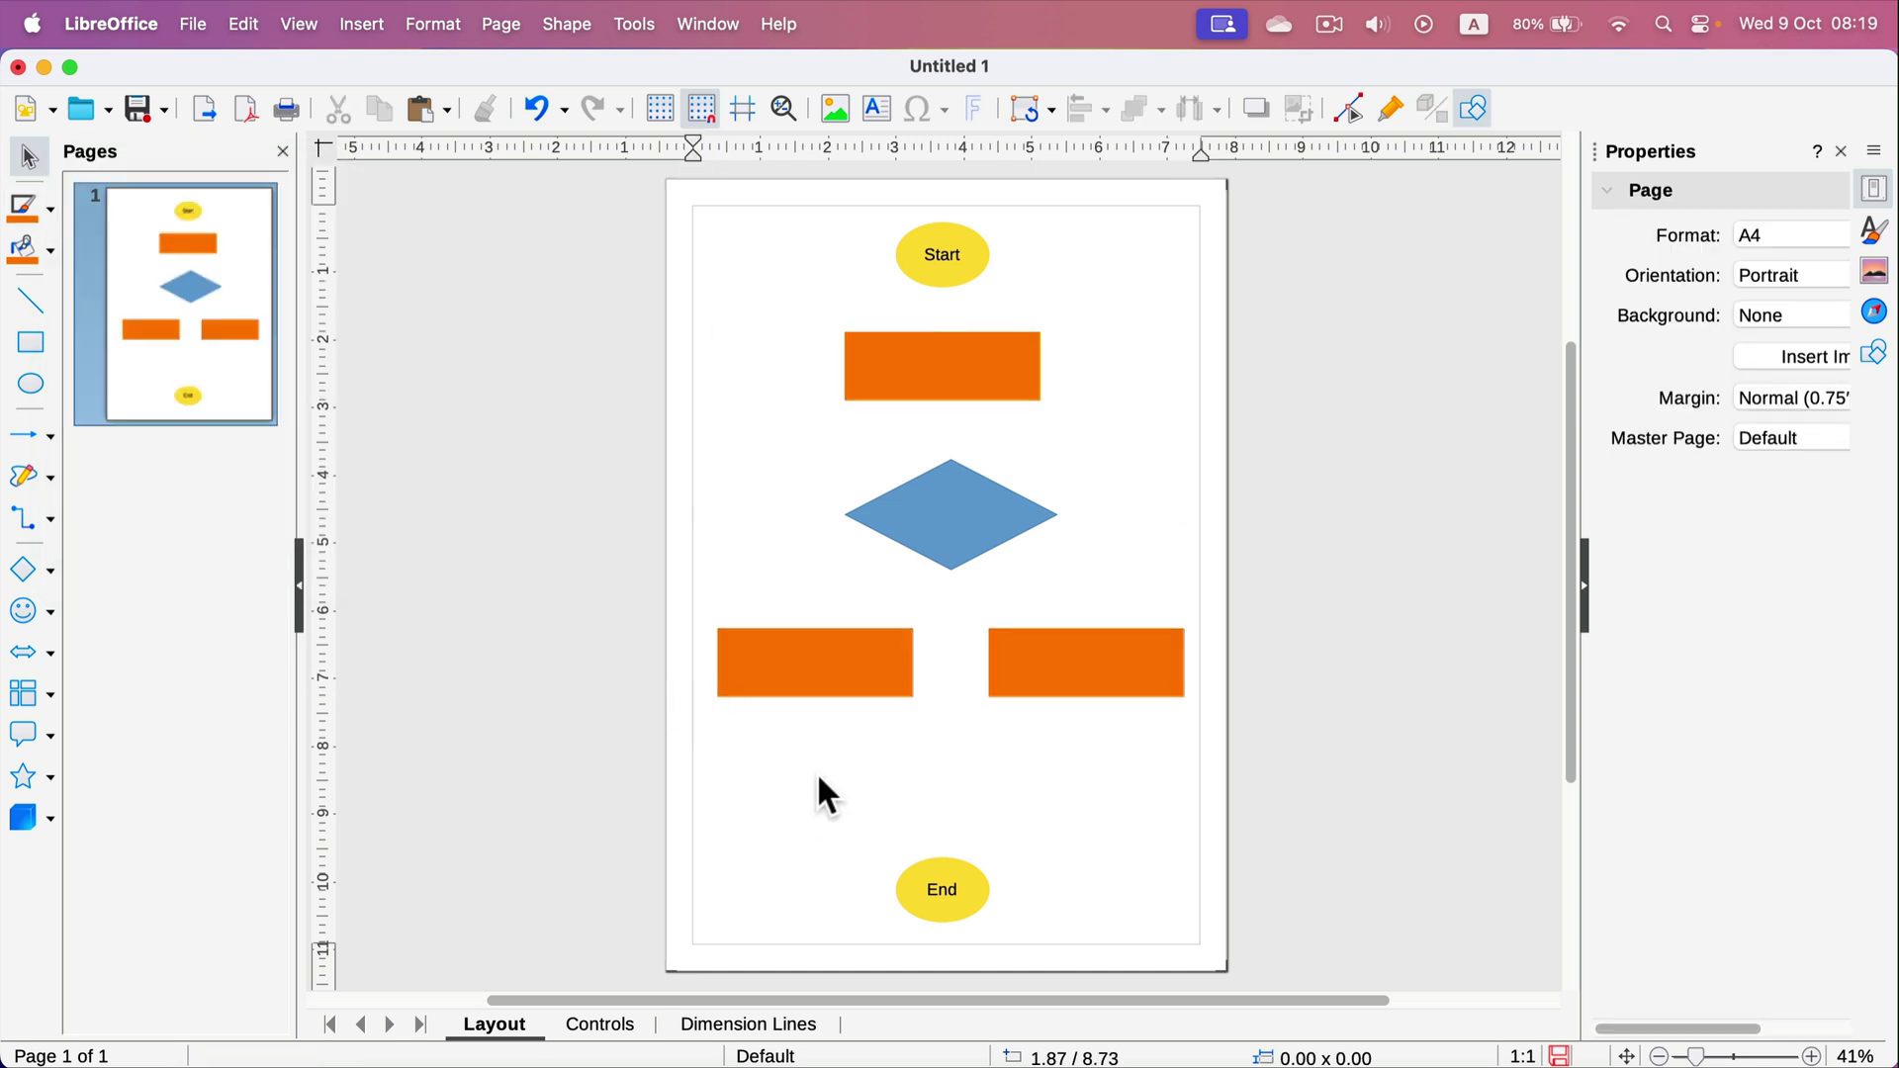
pyautogui.moveTo(942, 364); pyautogui.dragTo(960, 376)
# Label the top orange box 'Text'
pyautogui.doubleClick(926, 368)
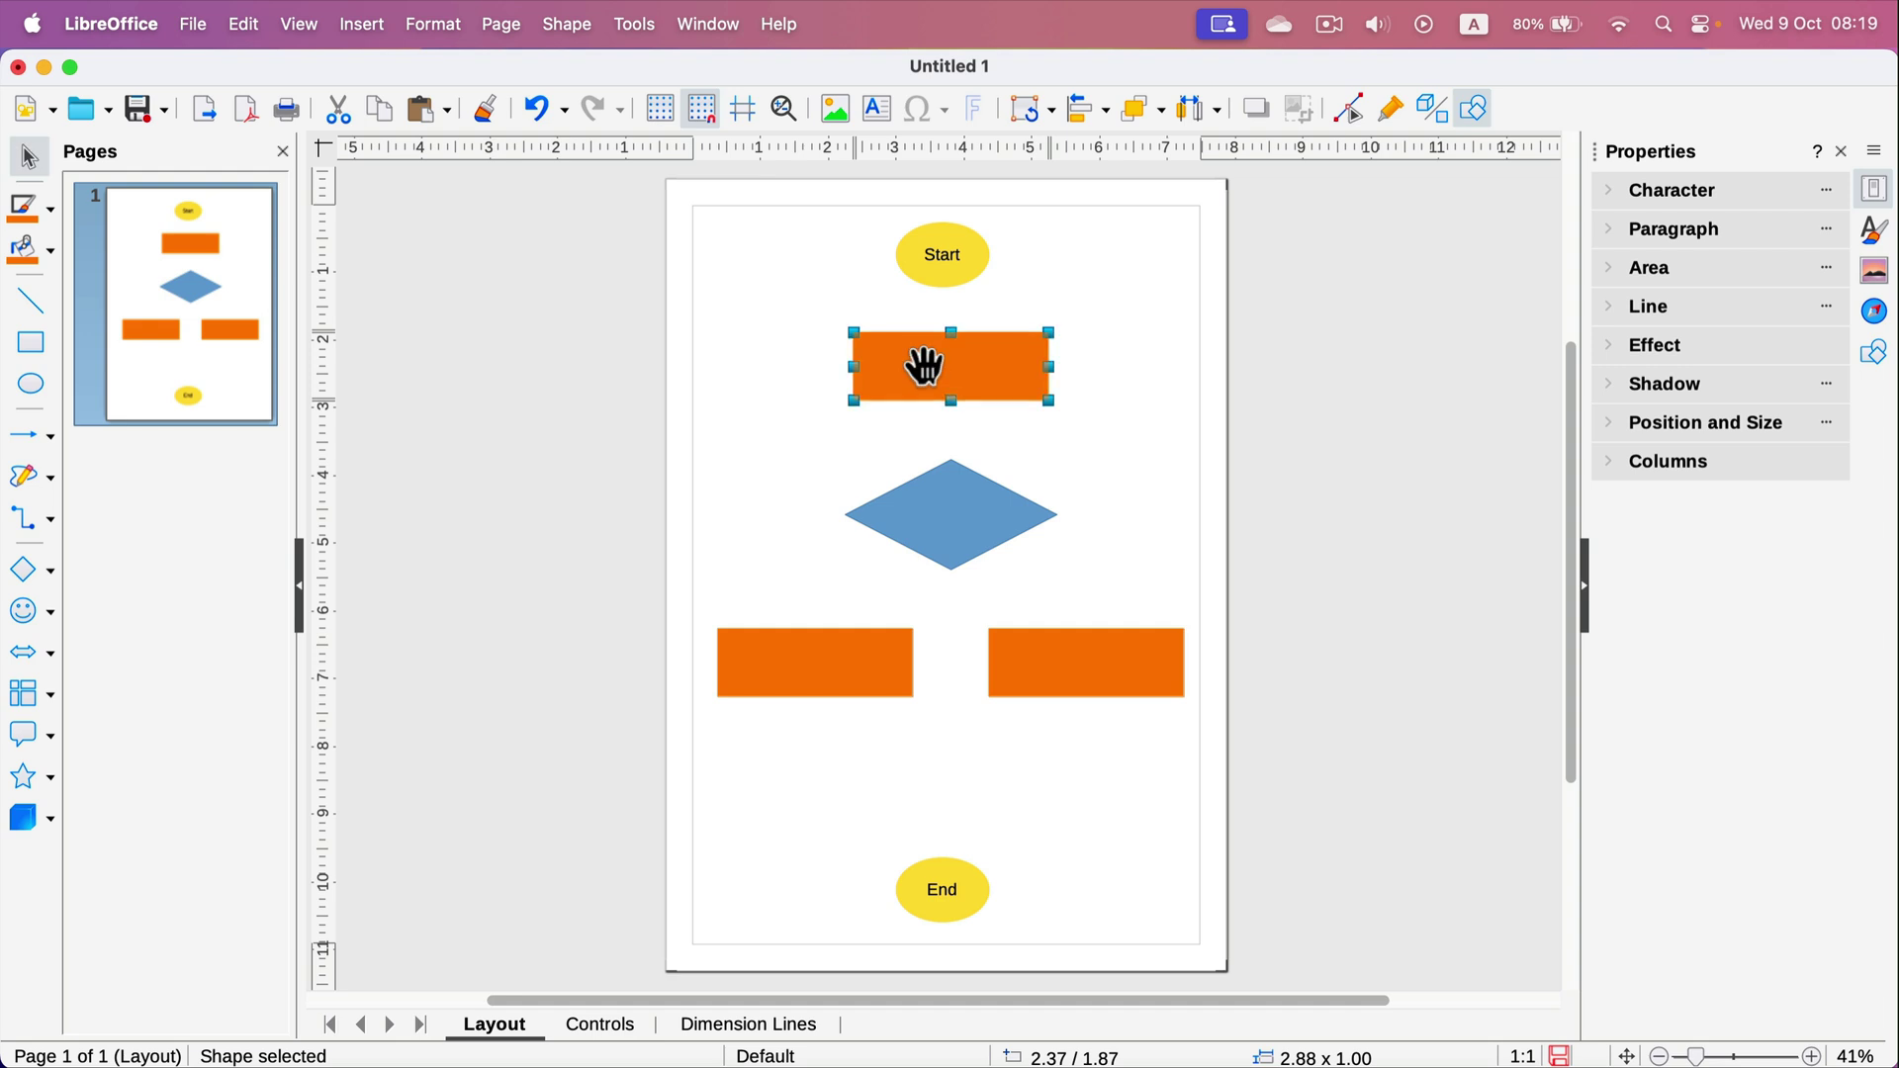
pyautogui.write('Text')
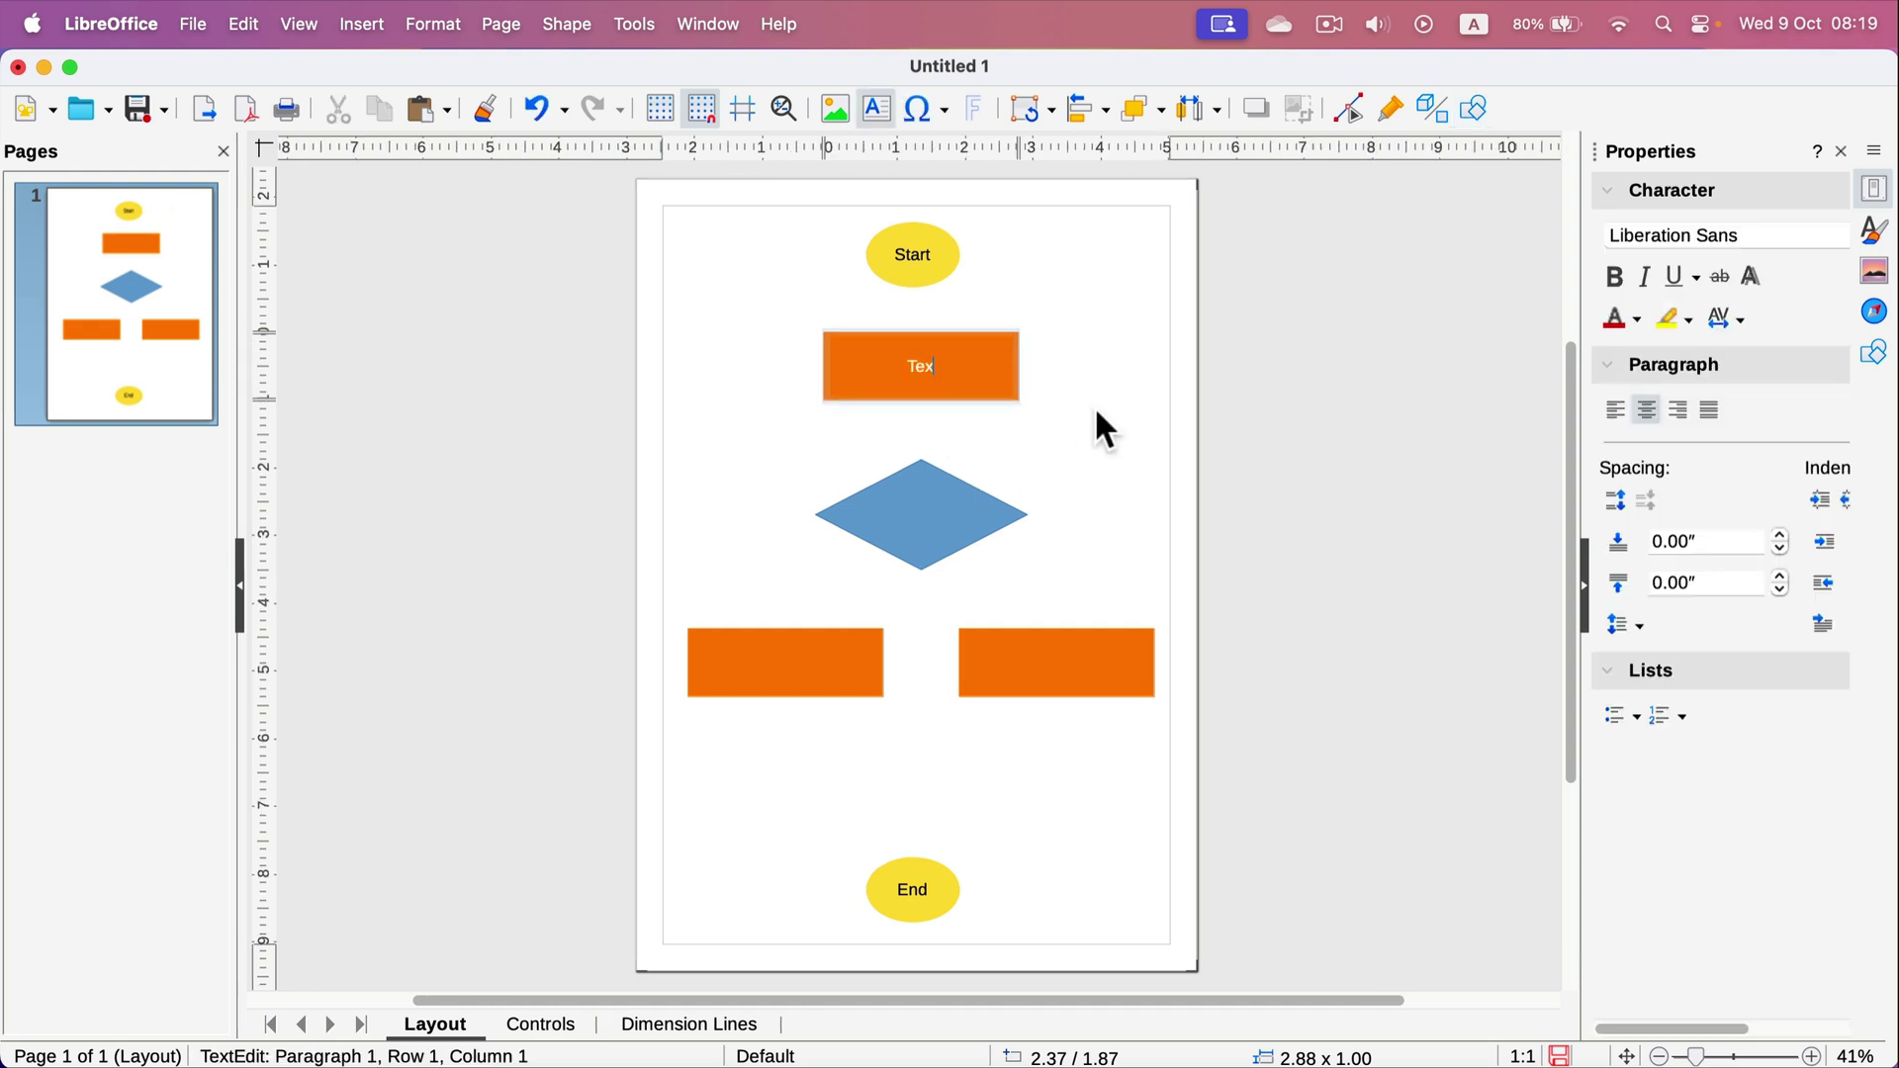
pyautogui.click(1078, 460)
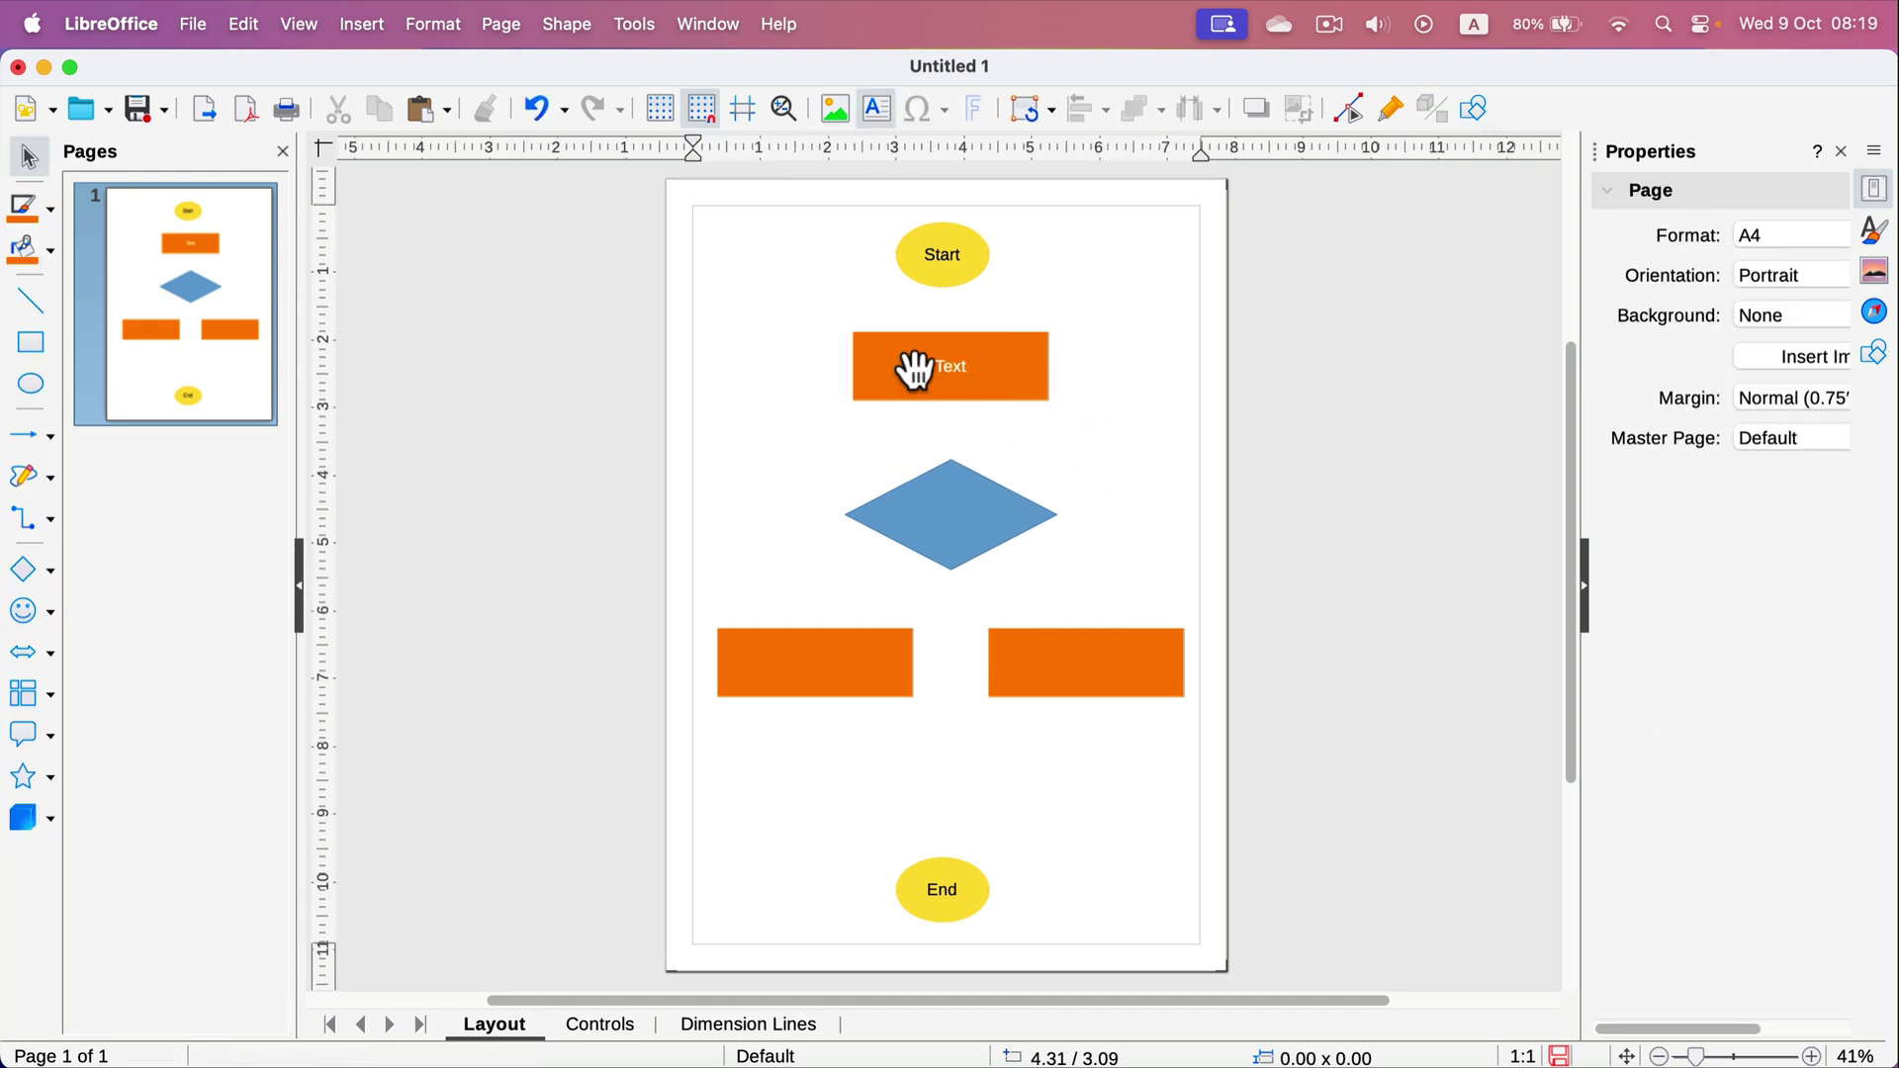
# Nudge the diamond up and set its fill and outline to Light Magenta 1
pyautogui.click(985, 532)
pyautogui.moveTo(984, 534); pyautogui.dragTo(979, 525)
pyautogui.click(48, 249)
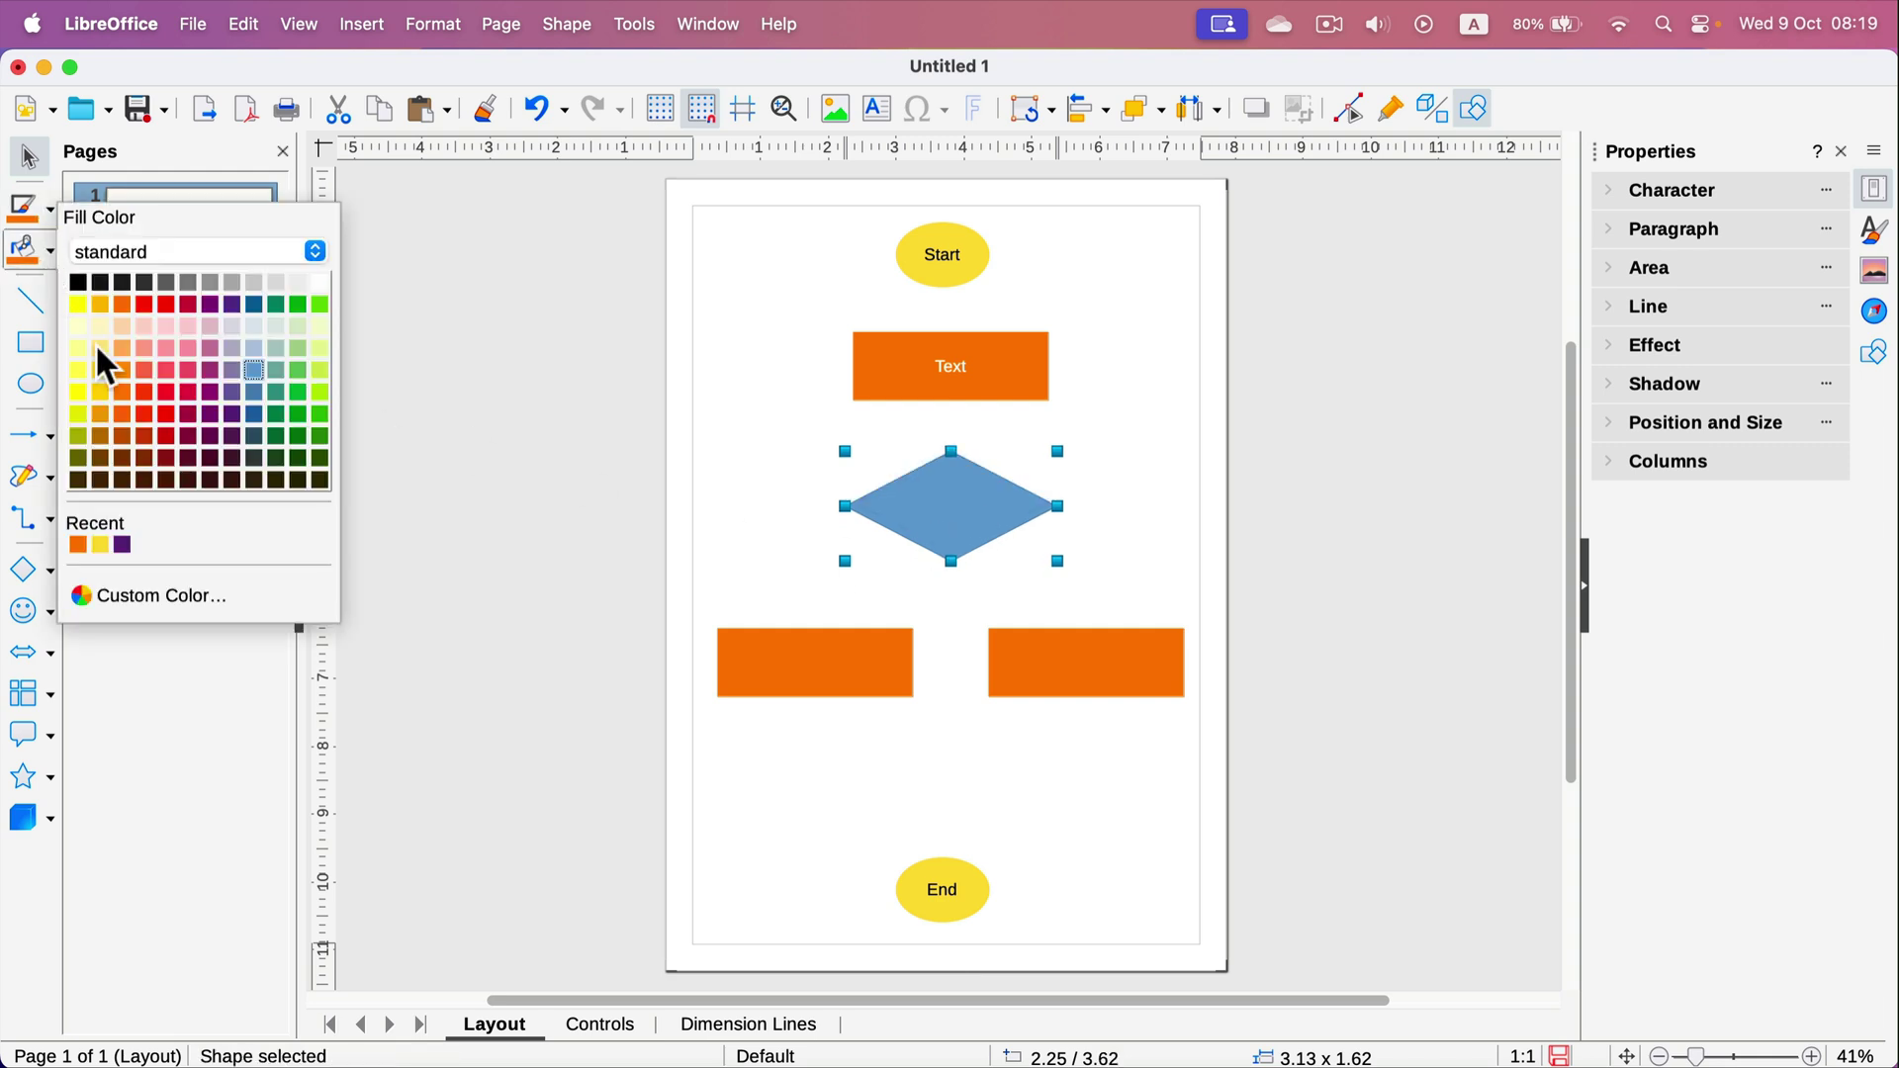
pyautogui.click(186, 392)
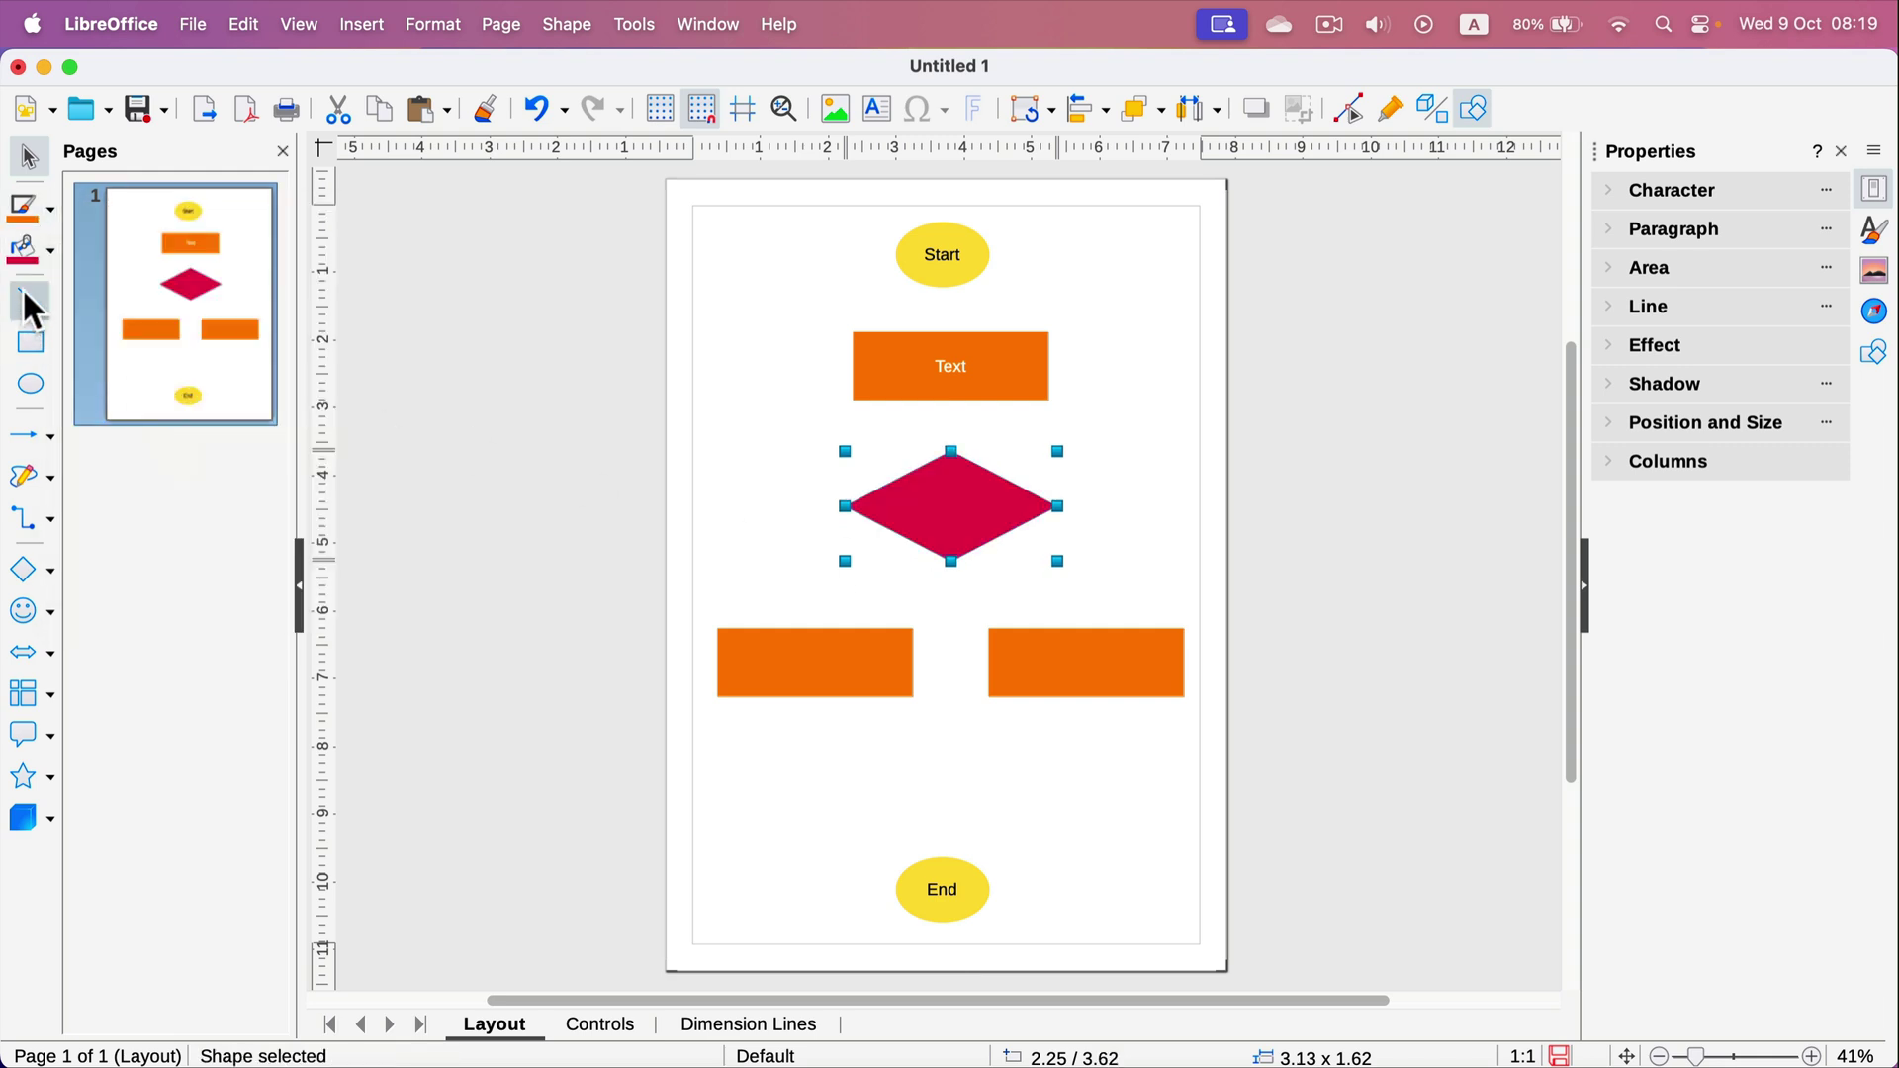
pyautogui.click(48, 209)
pyautogui.click(78, 504)
pyautogui.click(741, 351)
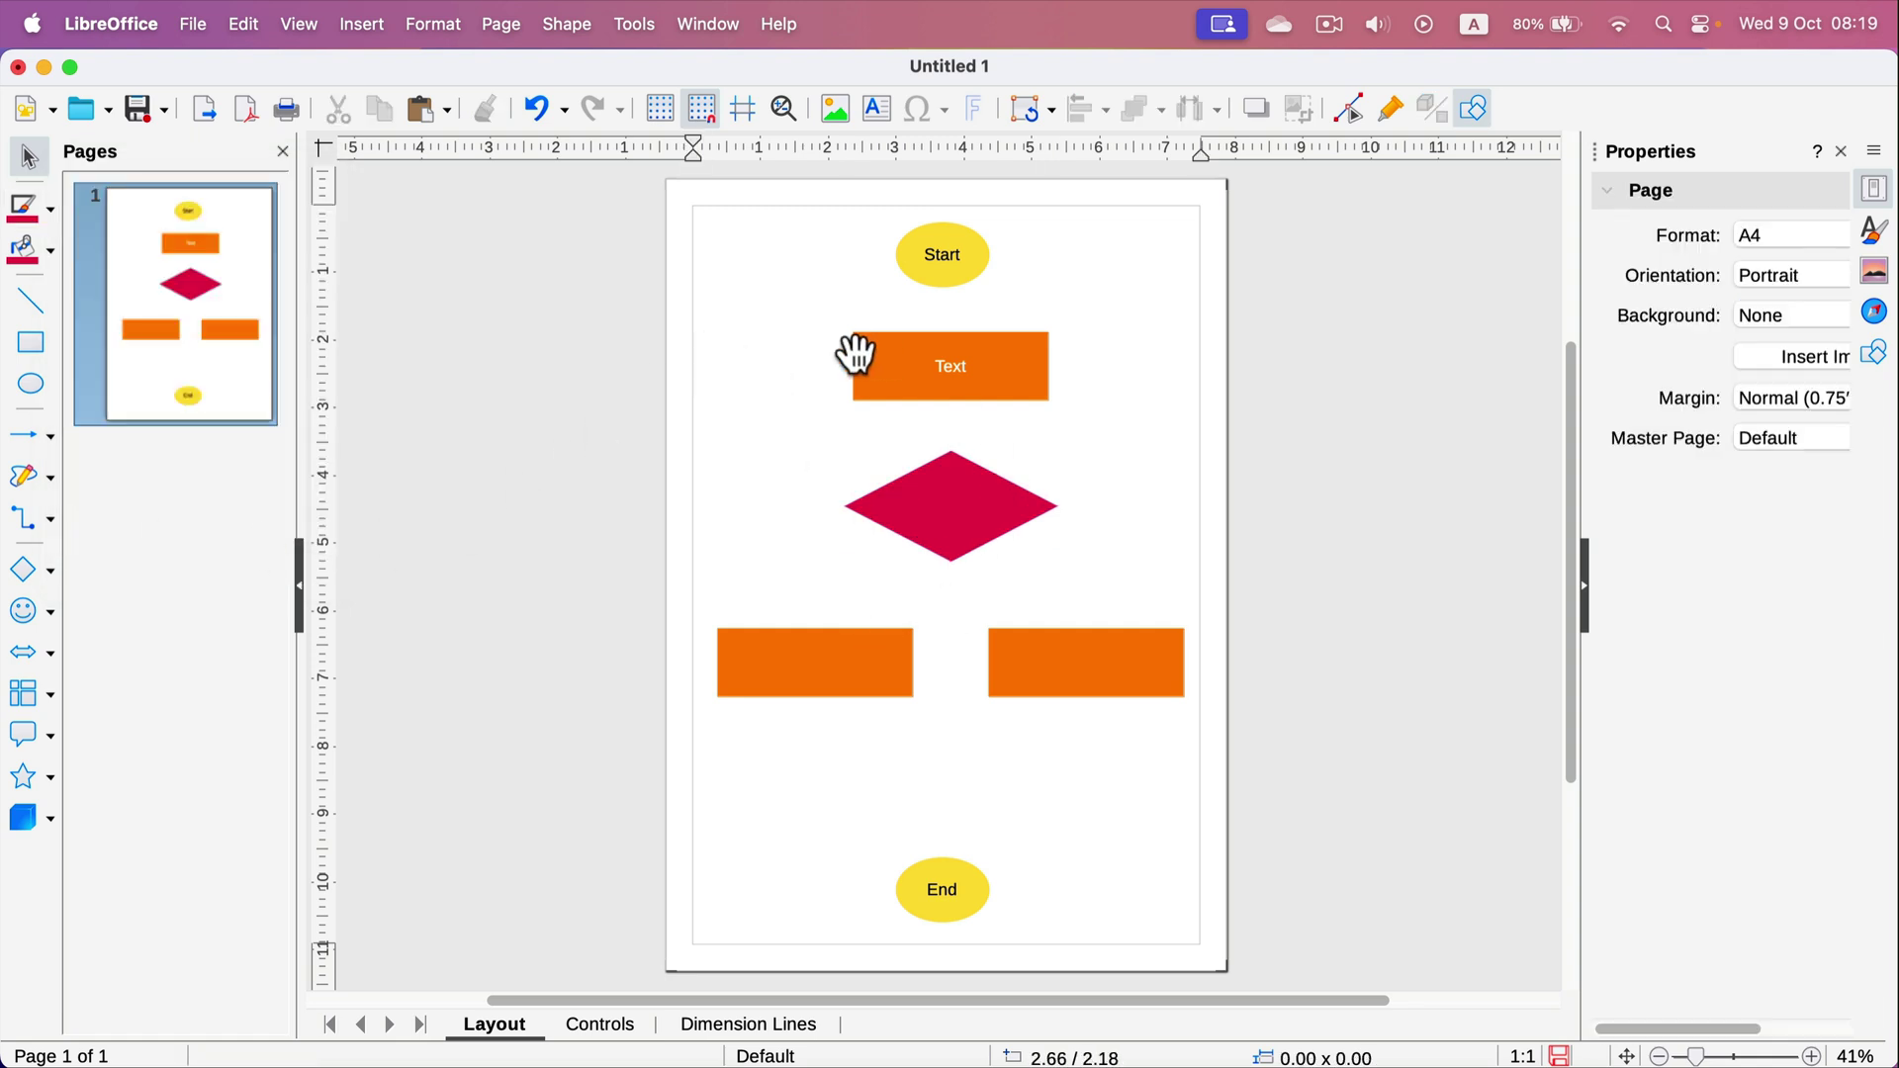
# Move the End ellipse up beneath the two orange boxes and bring up the connector styles
pyautogui.moveTo(954, 875); pyautogui.dragTo(966, 783)
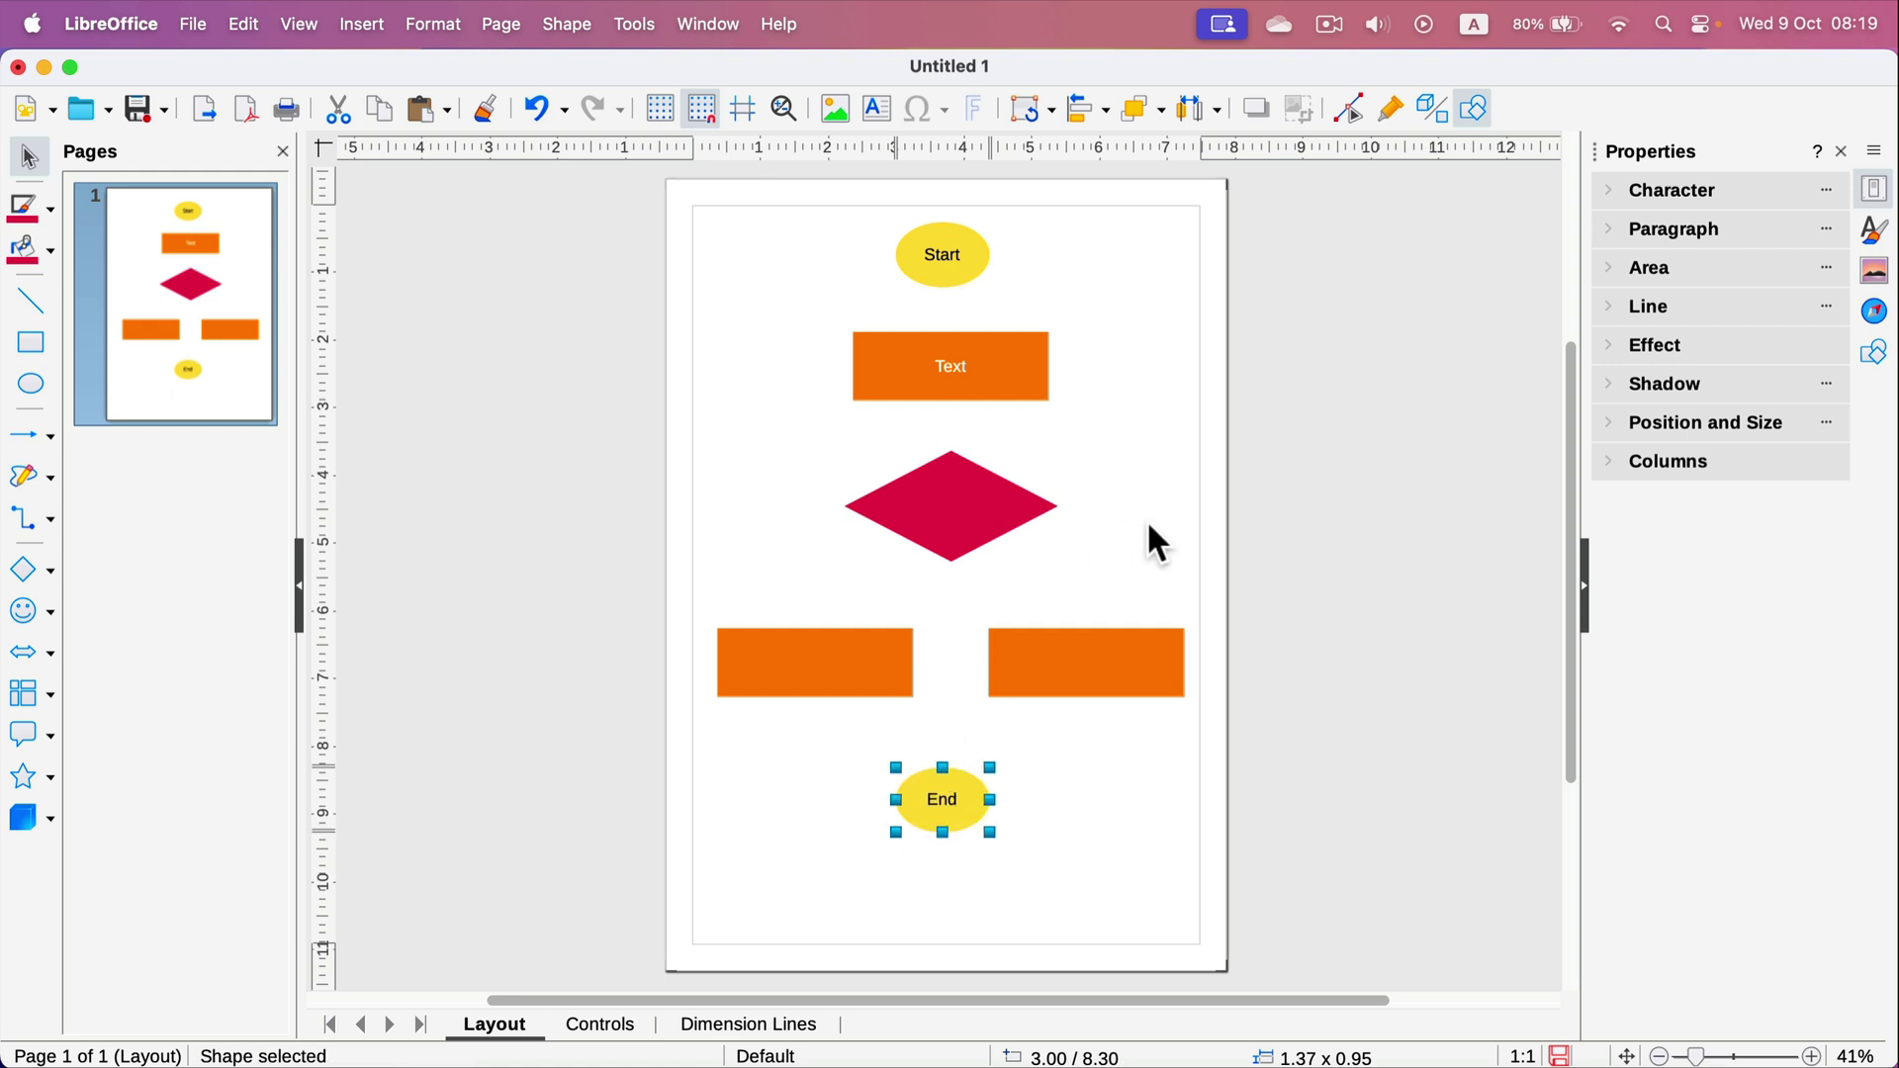
pyautogui.click(1149, 539)
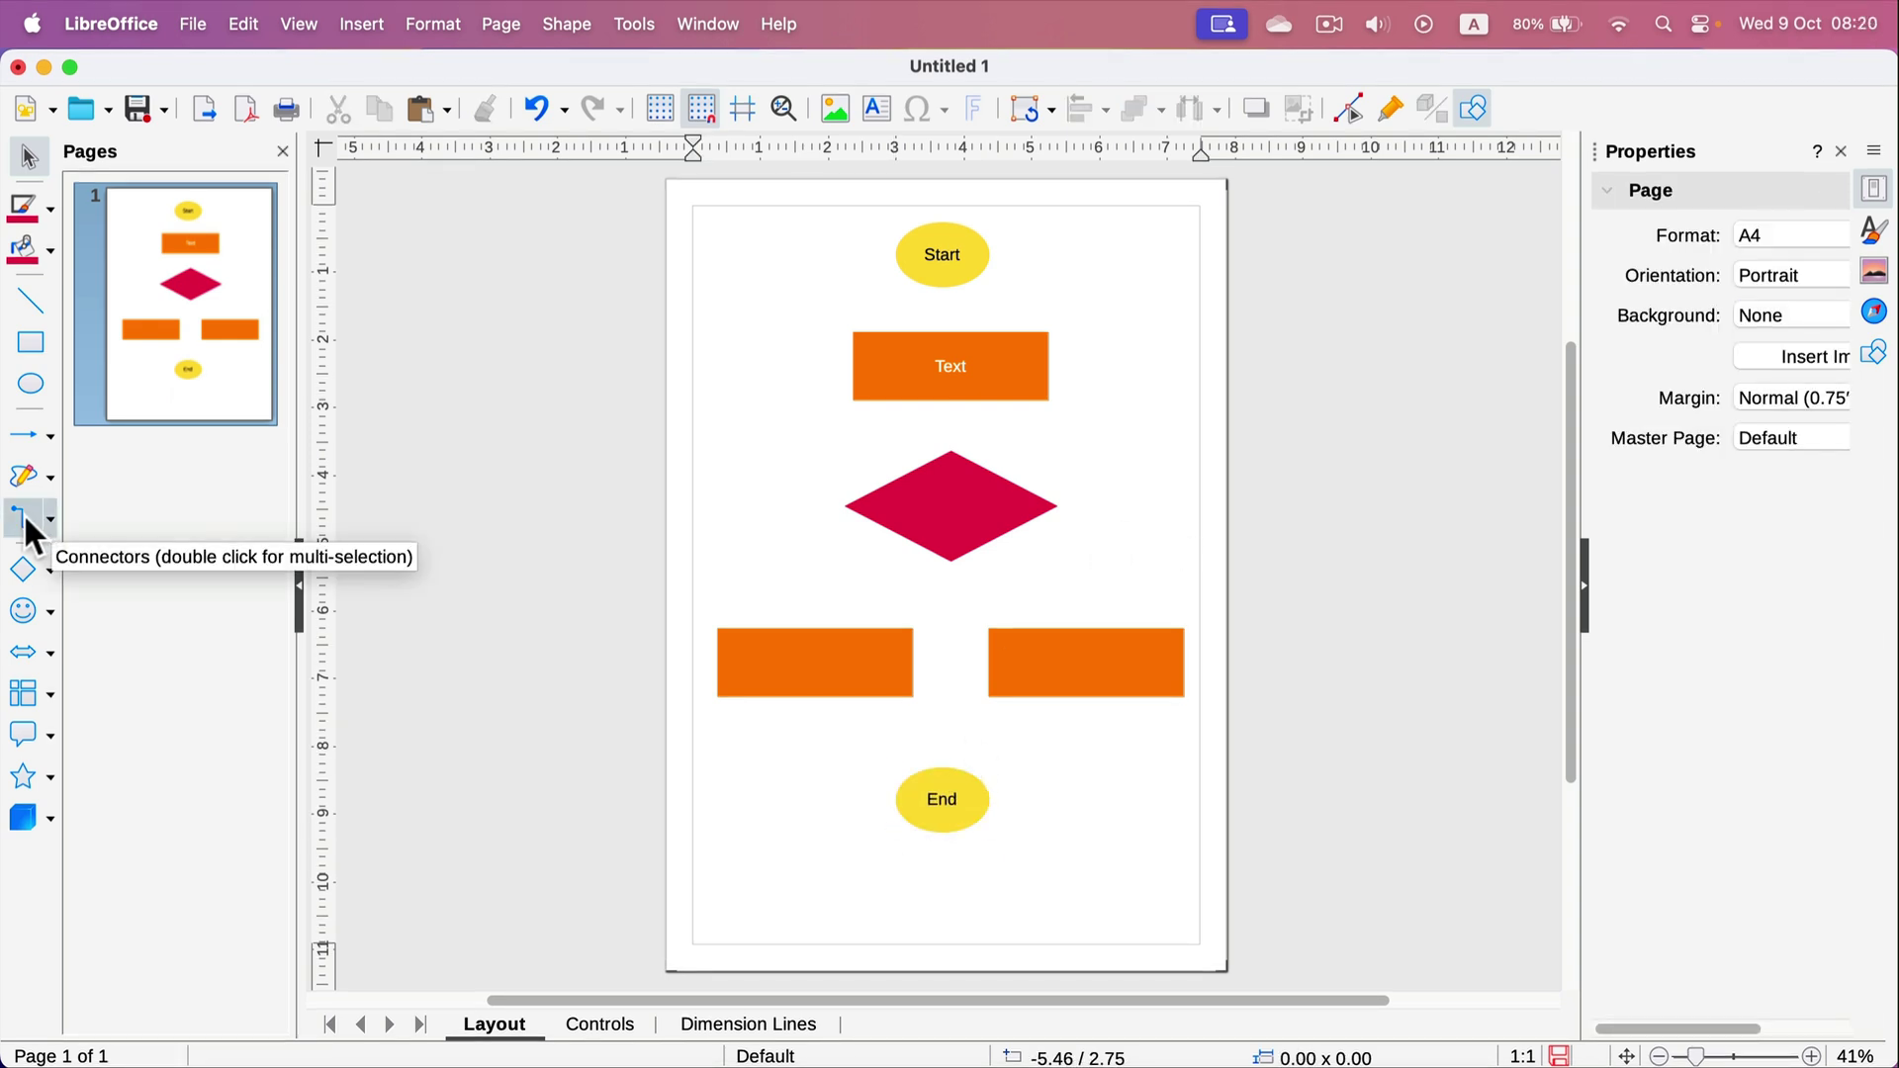
pyautogui.click(51, 520)
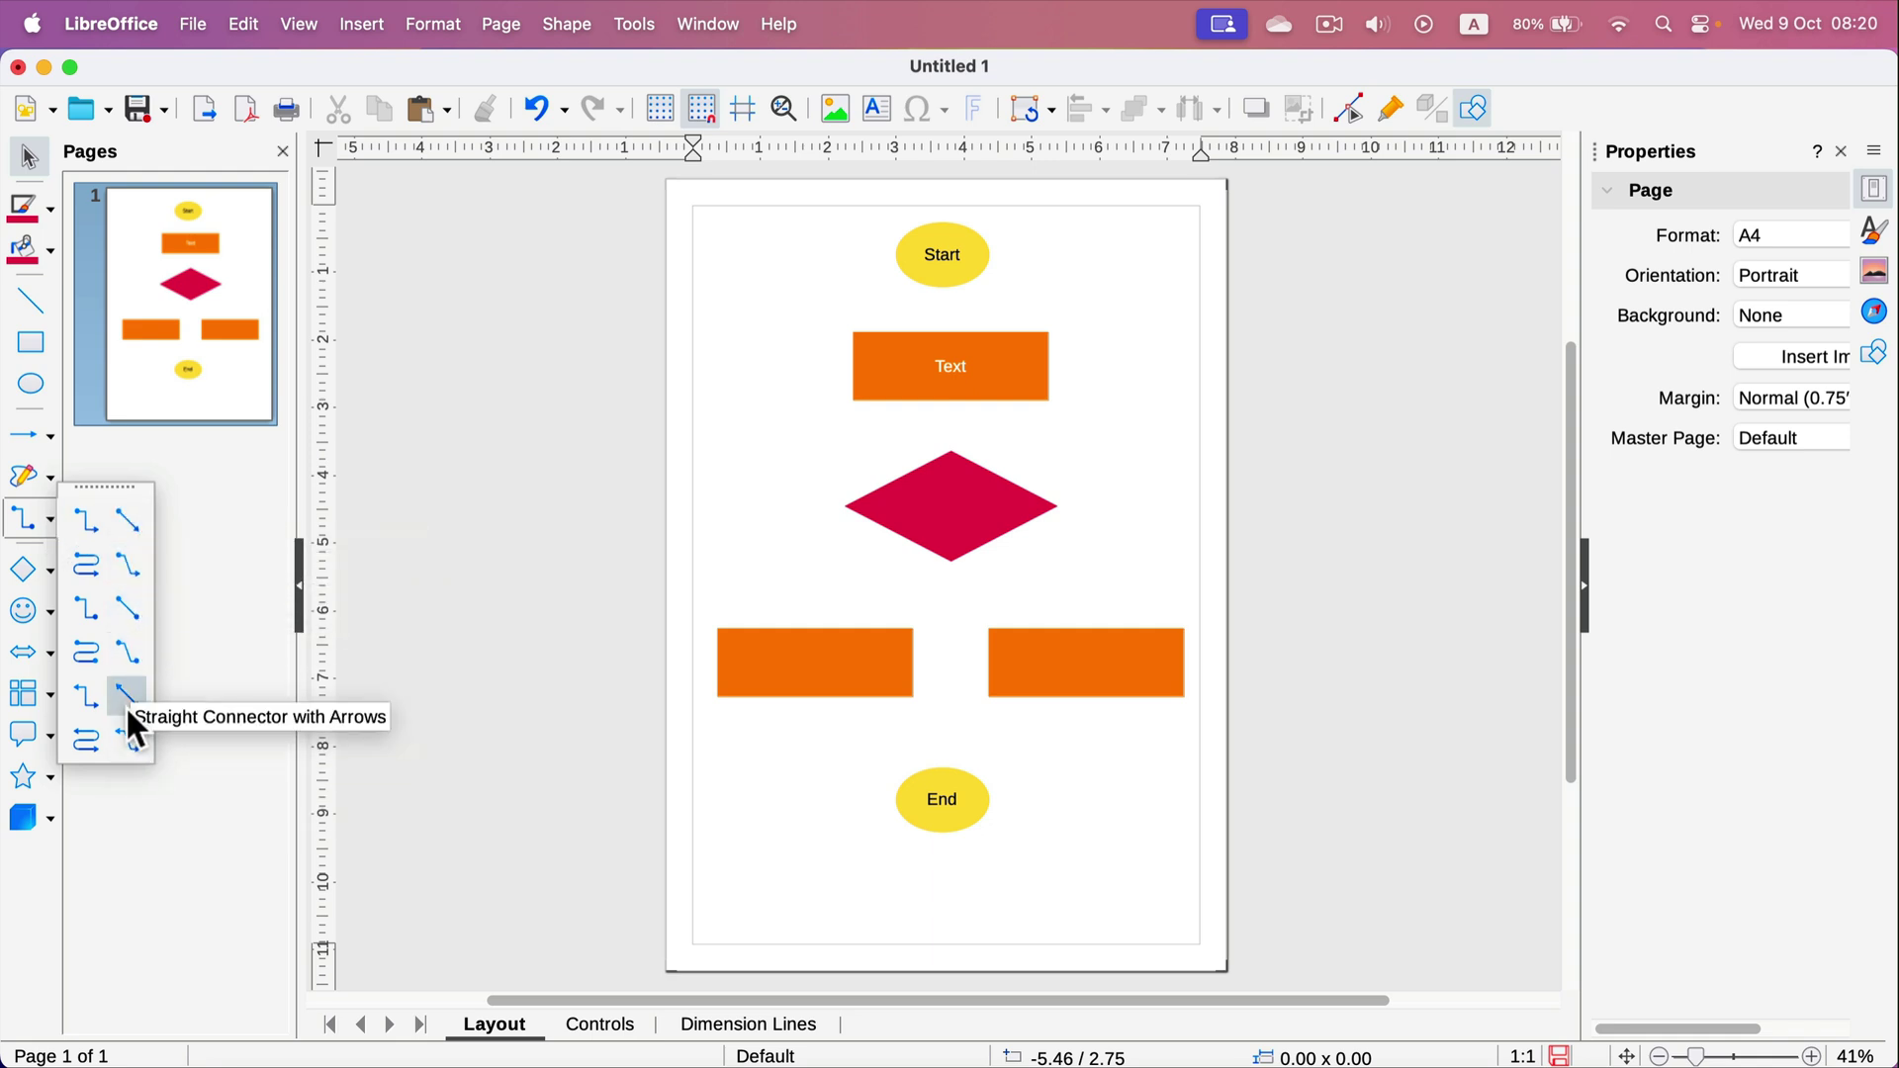
# Connect Start to the Text box with an arrow connector and re-centre the Text box
pyautogui.click(130, 566)
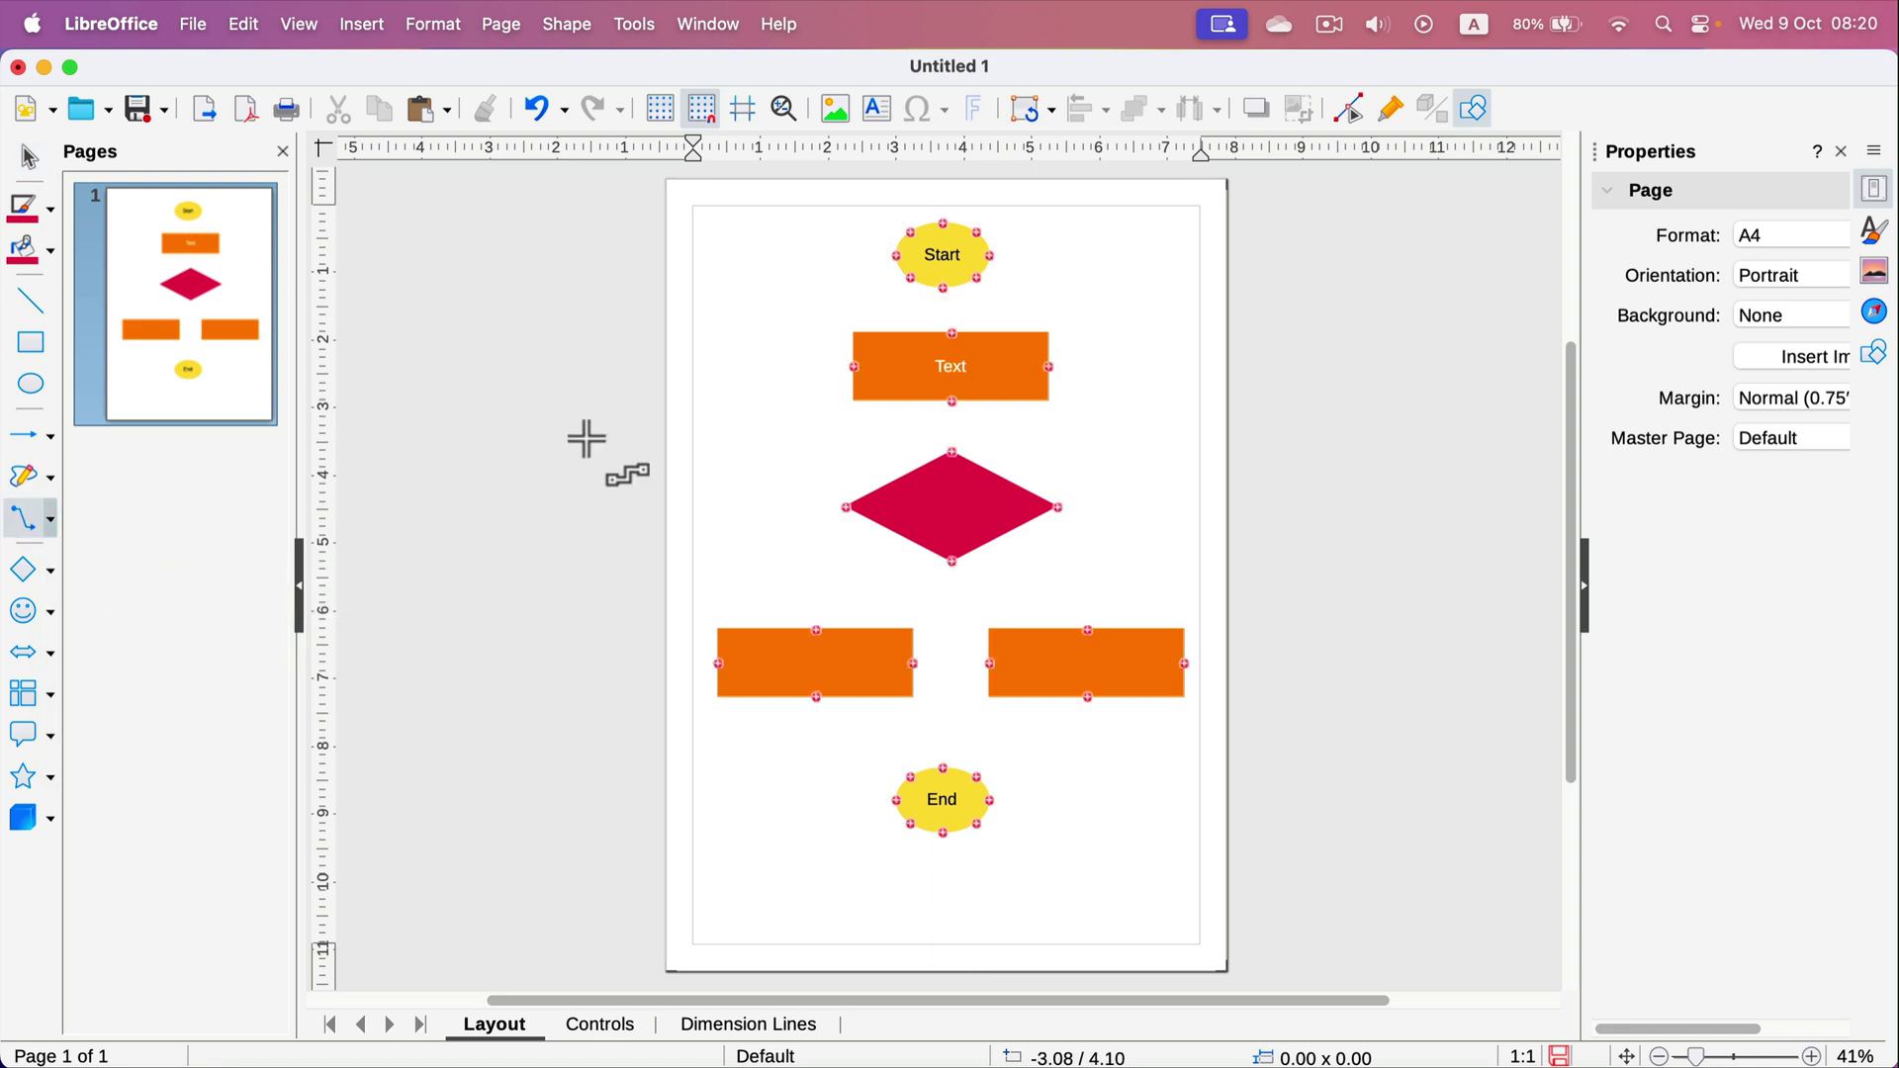
pyautogui.moveTo(945, 289)
pyautogui.mouseDown()
pyautogui.moveTo(957, 342)
pyautogui.moveTo(1014, 396)
pyautogui.mouseUp()
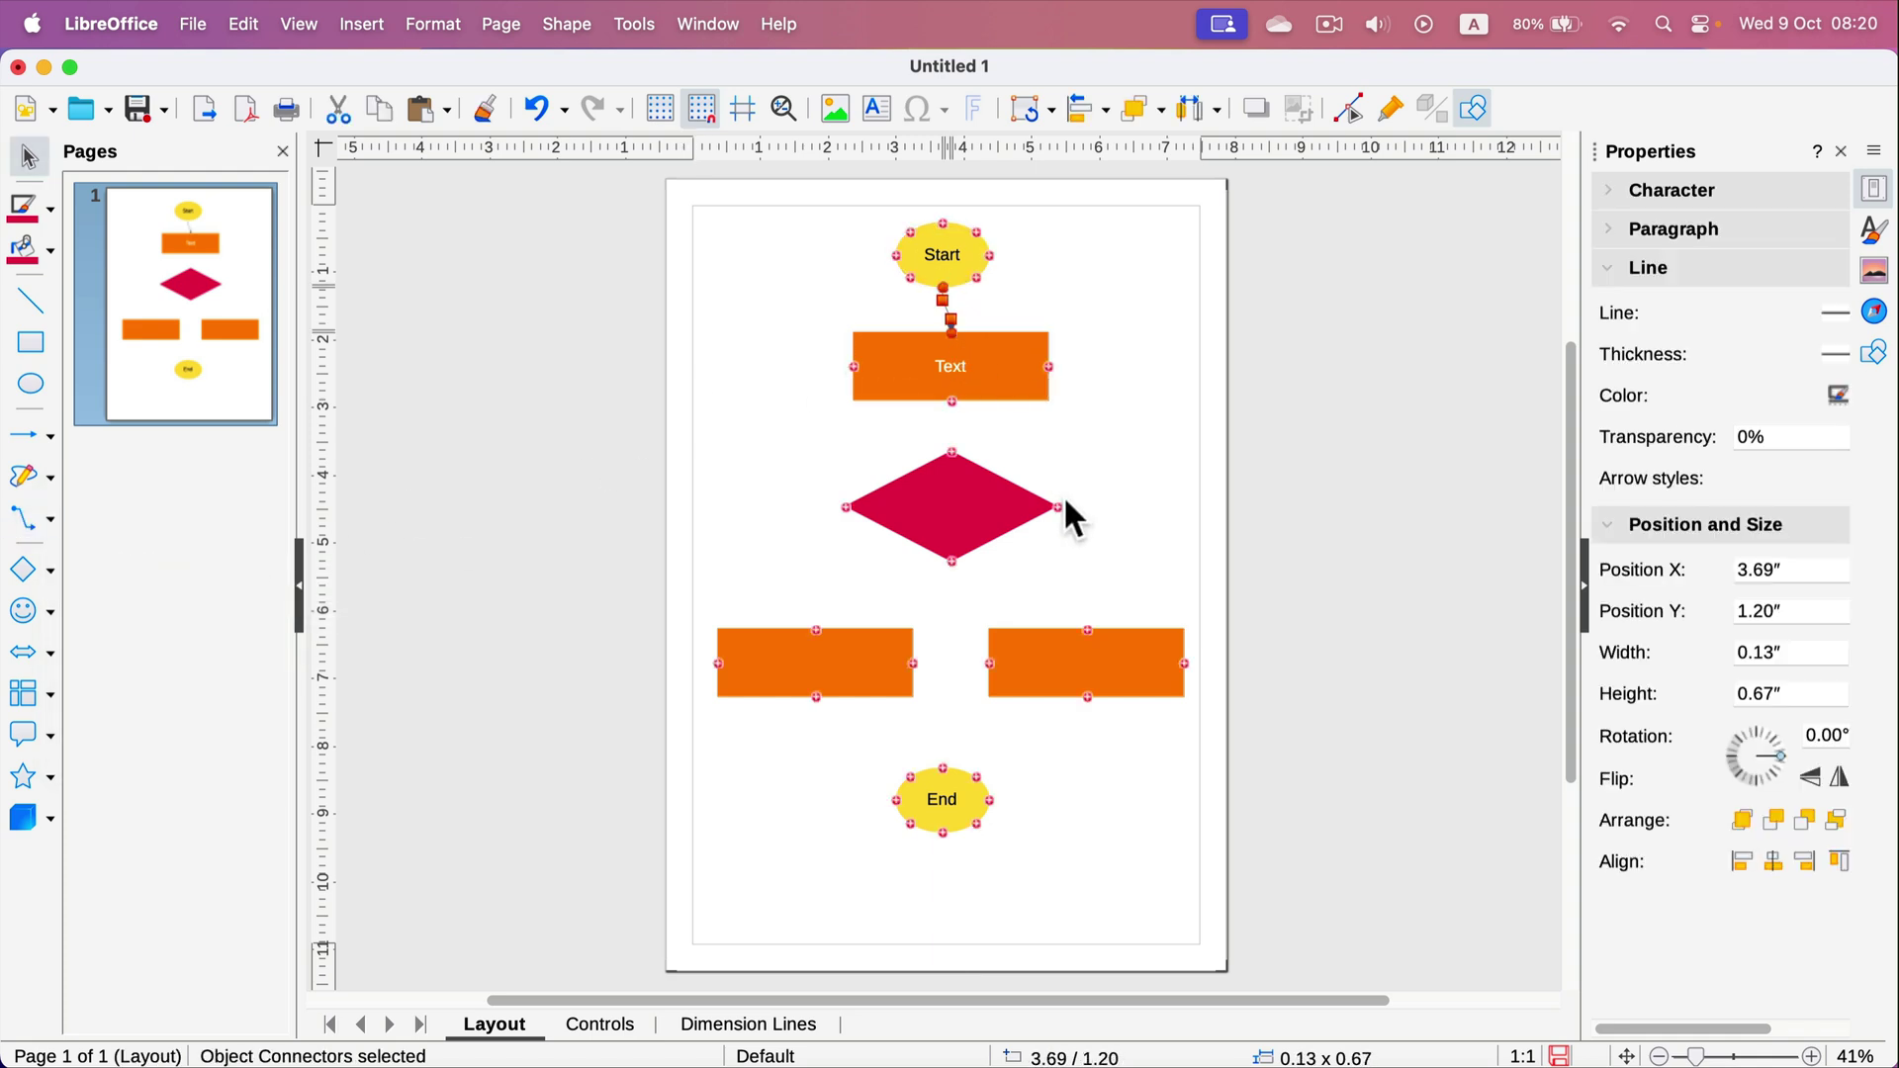
pyautogui.click(1088, 481)
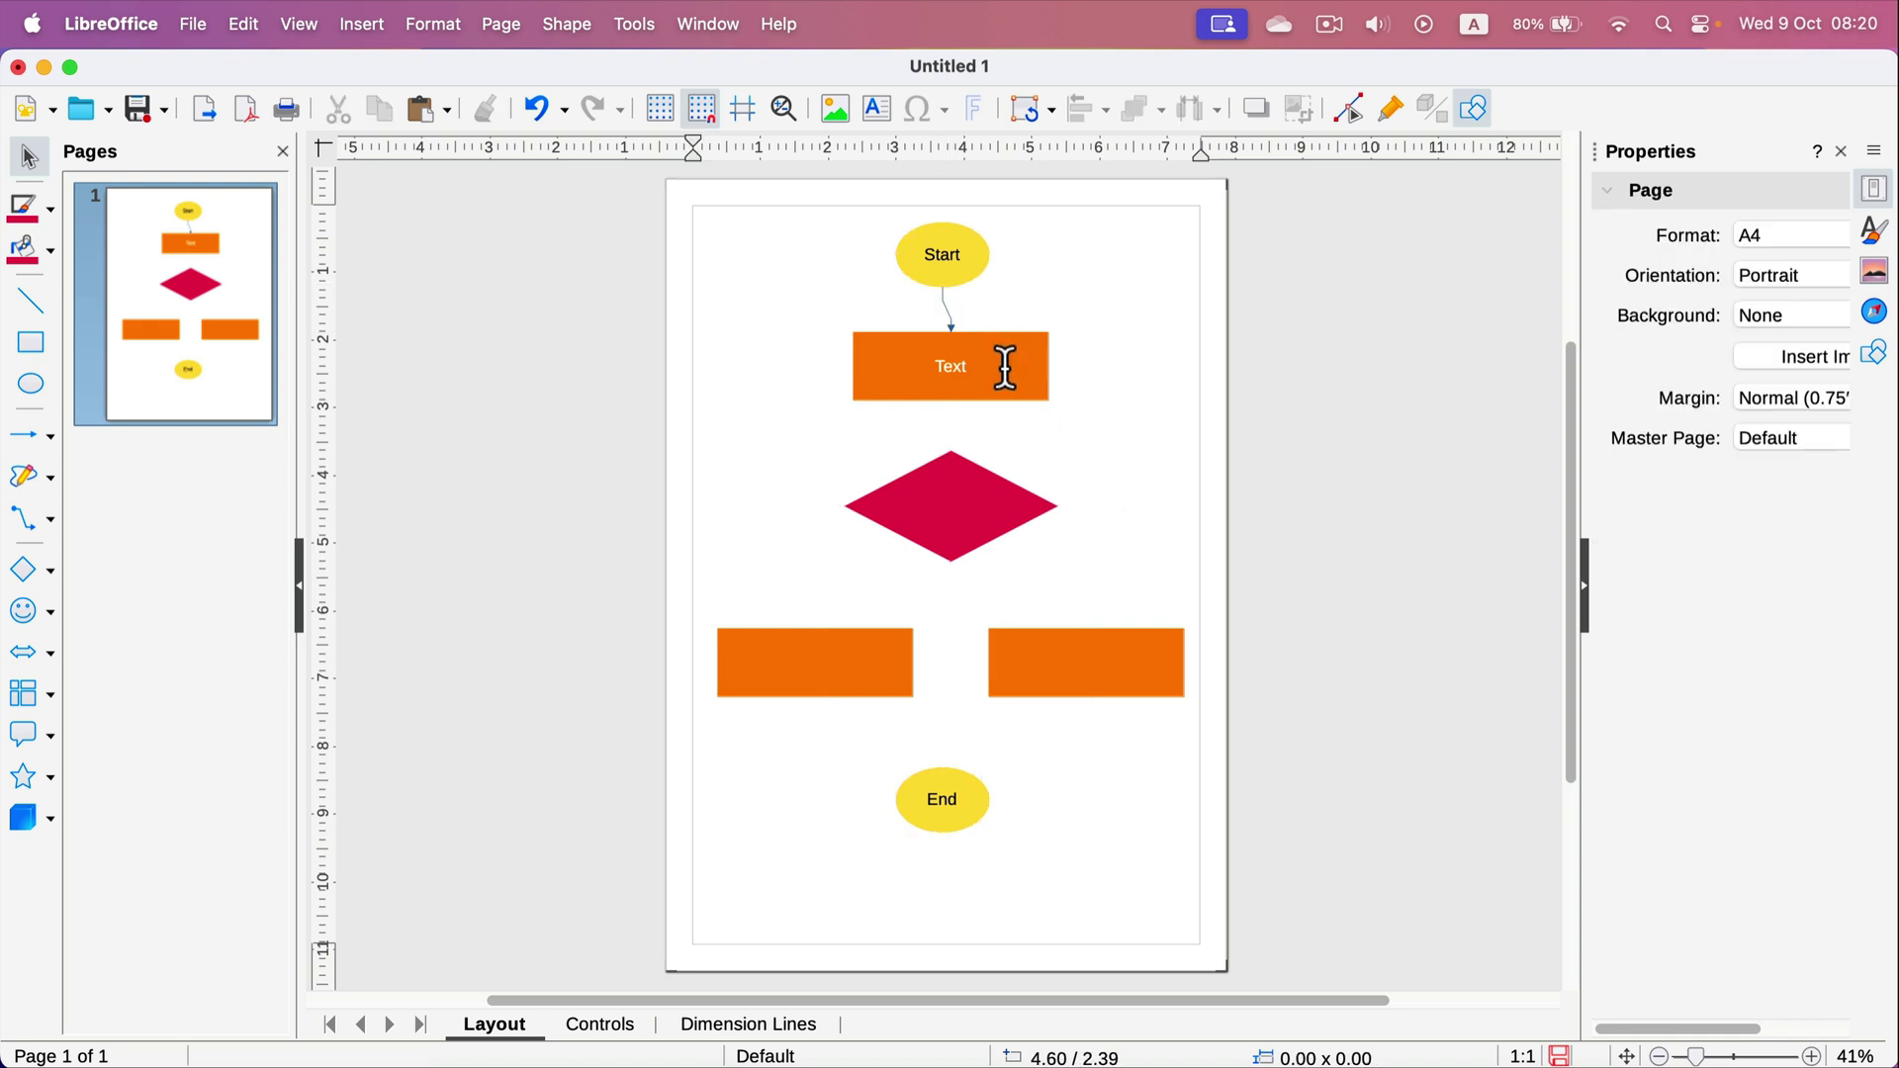
pyautogui.click(1006, 368)
pyautogui.moveTo(993, 377); pyautogui.dragTo(846, 472)
pyautogui.moveTo(847, 472); pyautogui.dragTo(990, 384)
pyautogui.click(1108, 463)
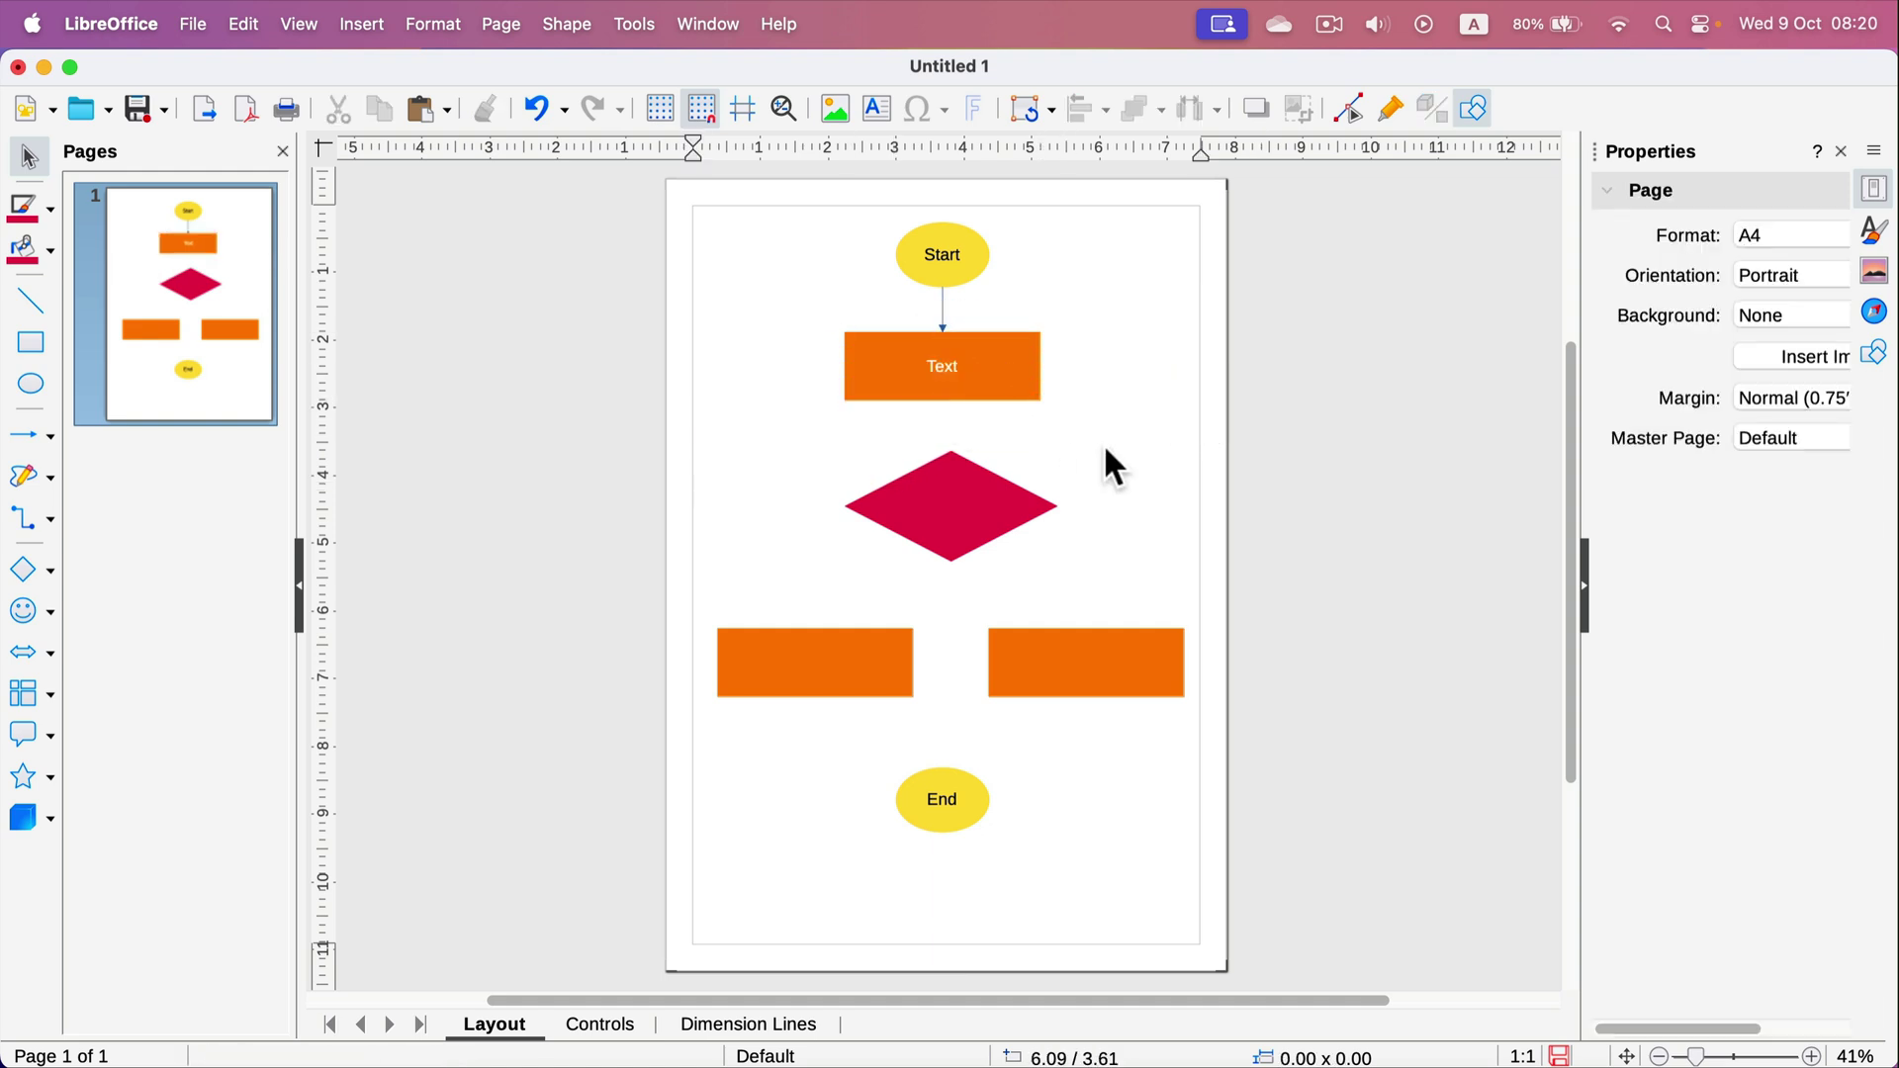
# Draw arrow connectors from the Text box to the diamond and from the right box to End
pyautogui.click(32, 519)
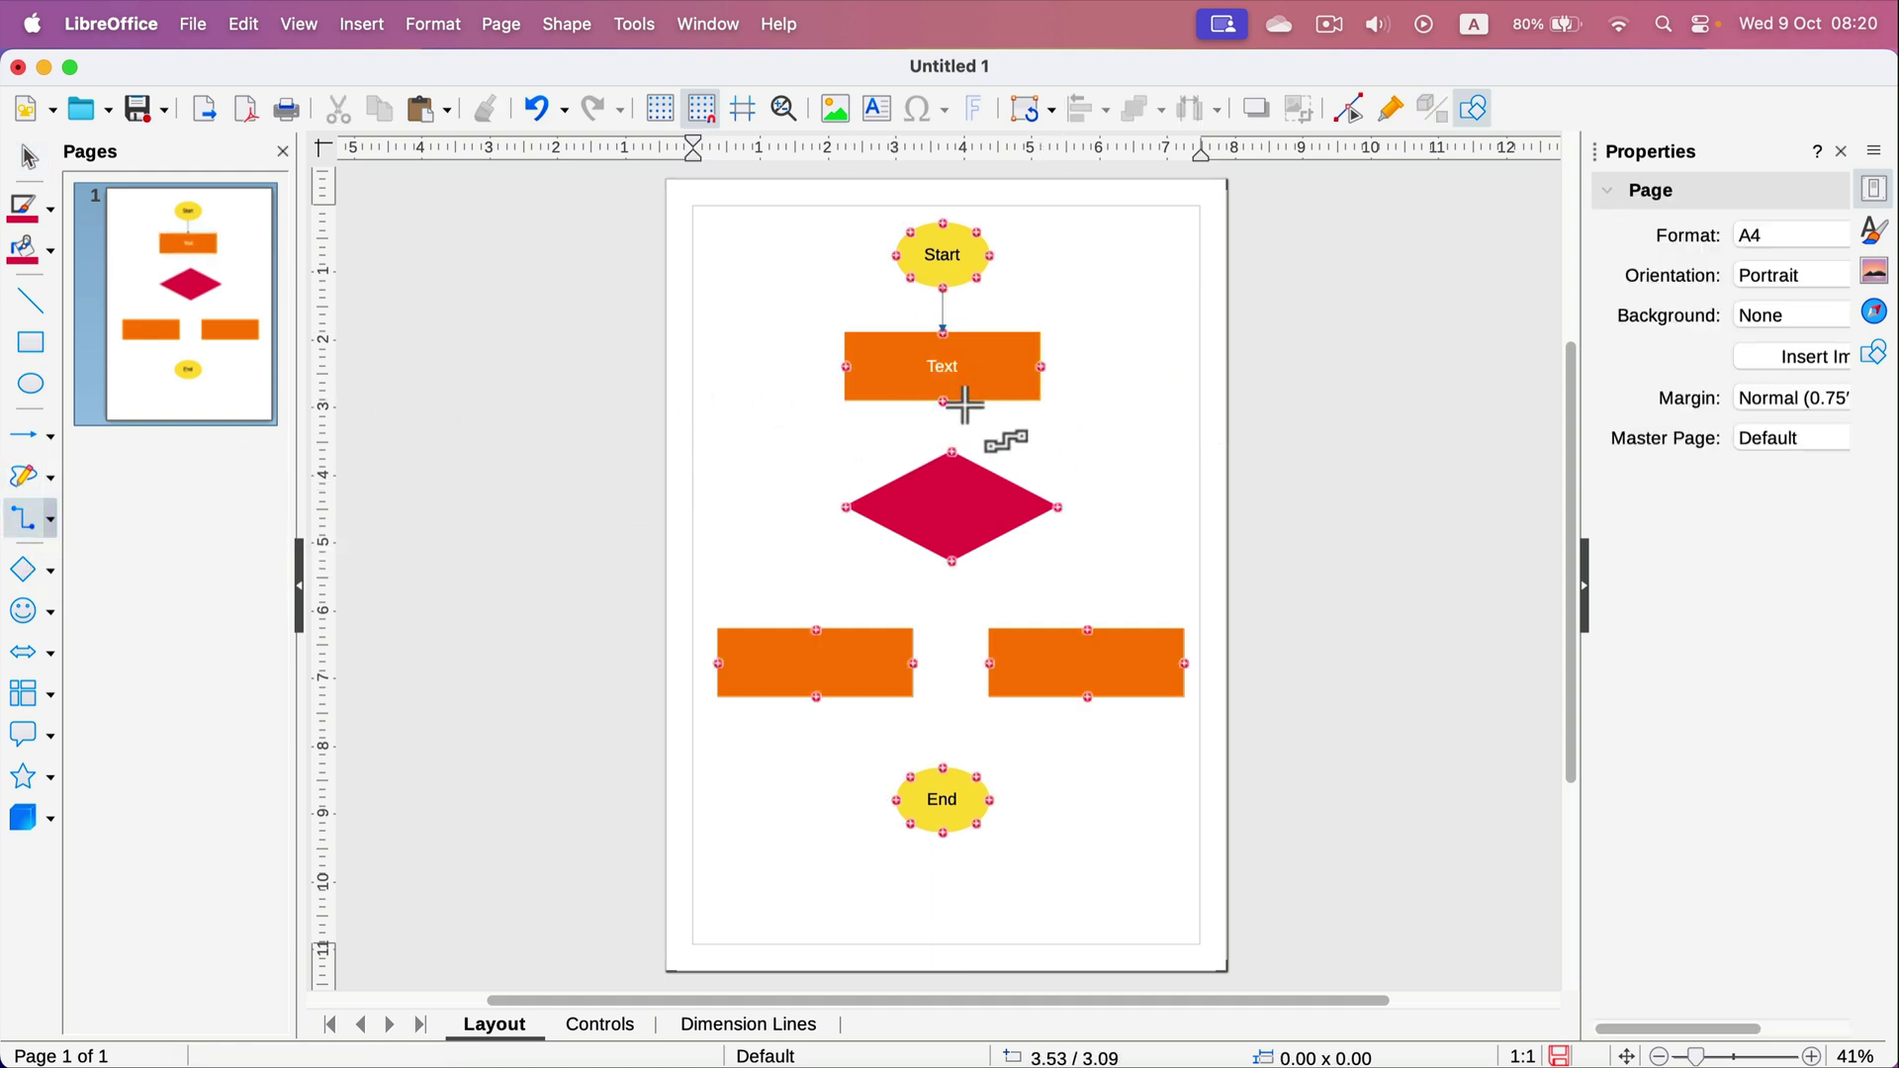
pyautogui.moveTo(922, 384)
pyautogui.mouseDown()
pyautogui.moveTo(964, 425)
pyautogui.moveTo(968, 477)
pyautogui.moveTo(935, 481)
pyautogui.mouseUp()
pyautogui.click(32, 519)
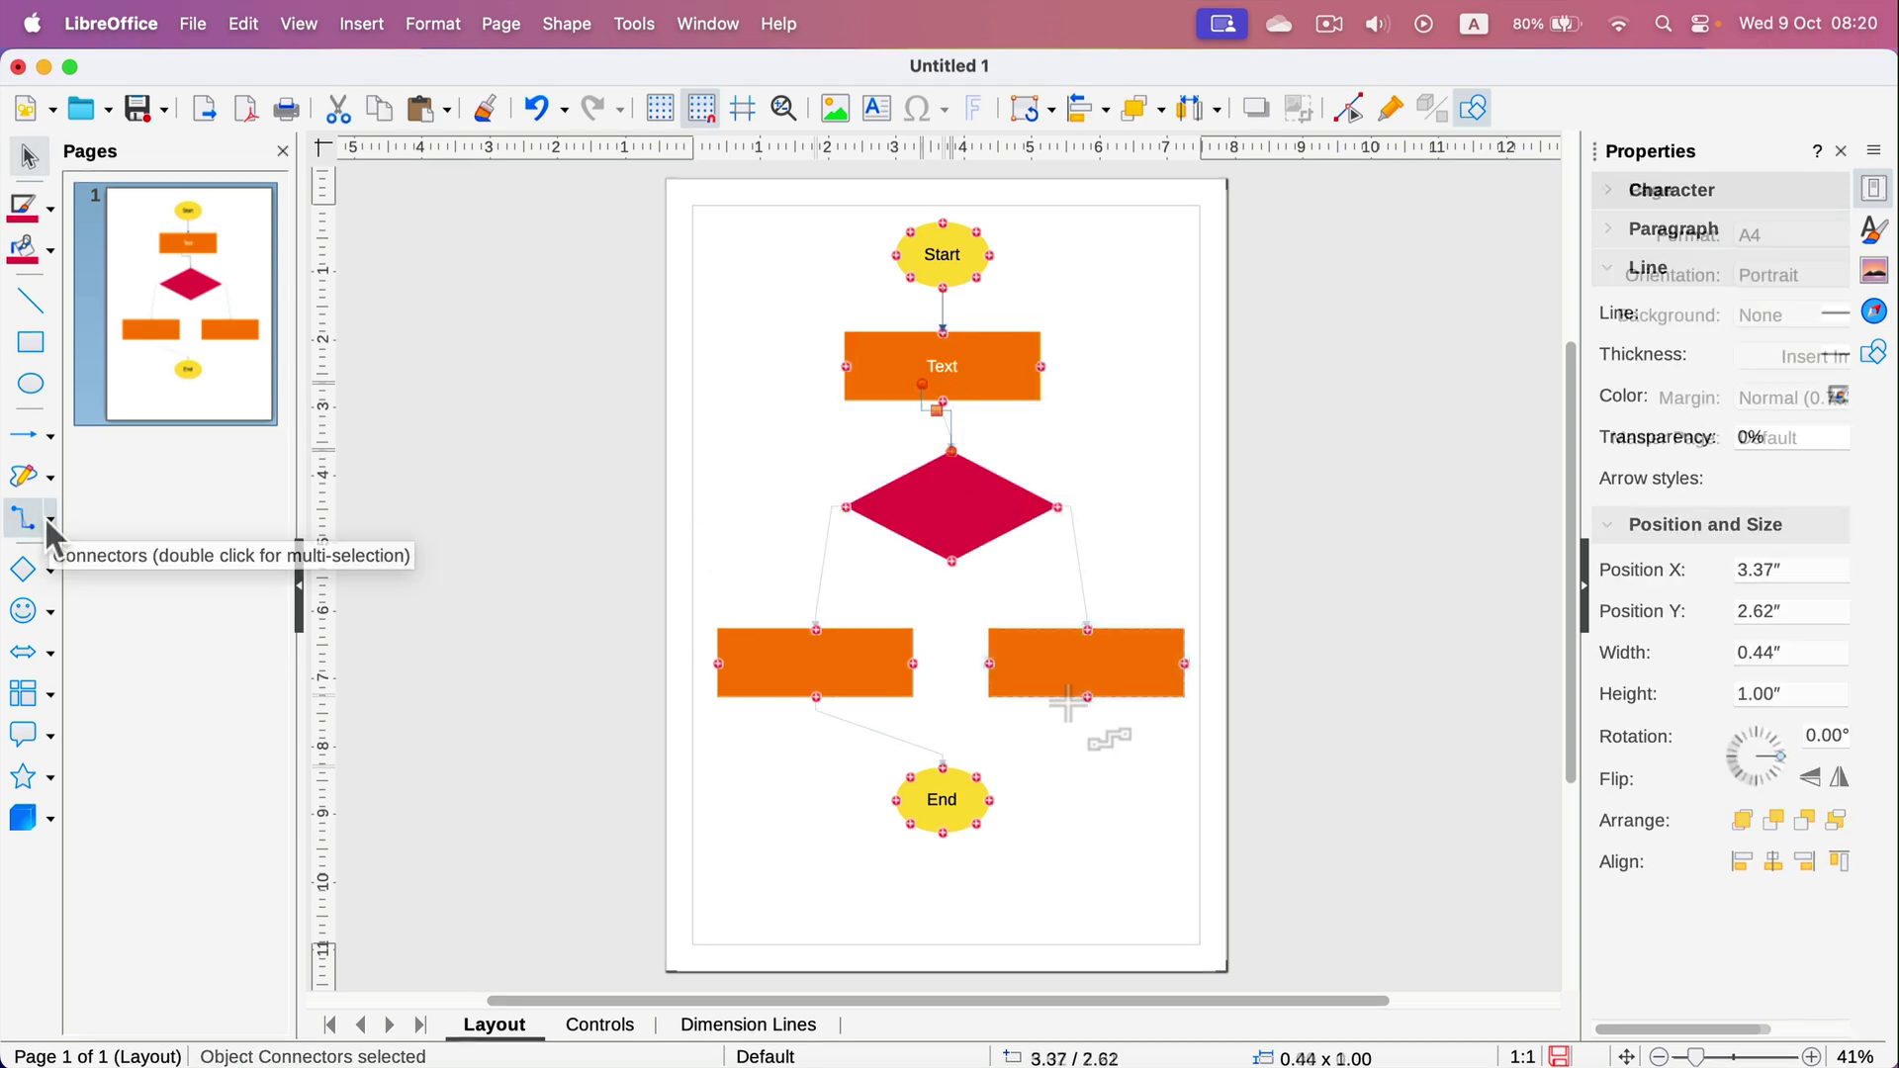
pyautogui.moveTo(1088, 699)
pyautogui.mouseDown()
pyautogui.moveTo(941, 776)
pyautogui.moveTo(959, 789)
pyautogui.mouseUp()
pyautogui.click(1135, 823)
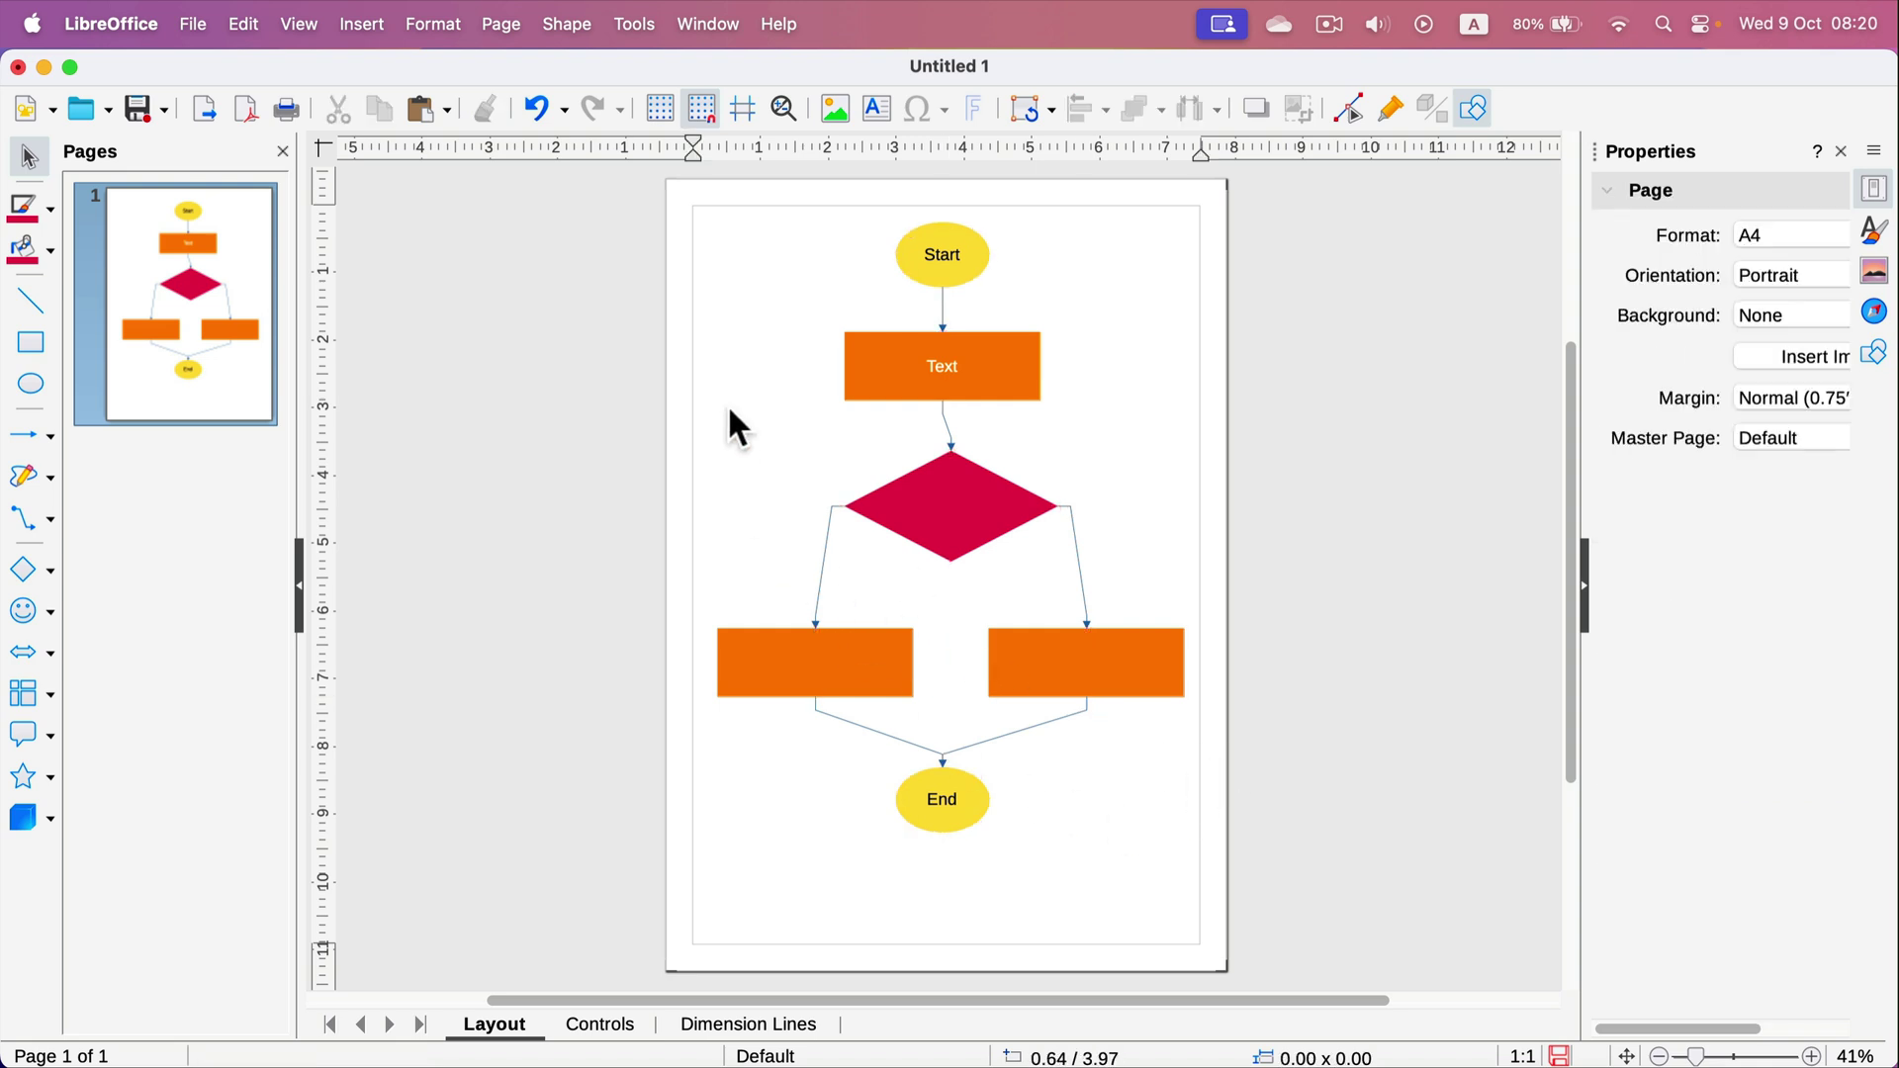
# Centre the red diamond directly below the Text box
pyautogui.moveTo(956, 502); pyautogui.dragTo(949, 573)
pyautogui.moveTo(950, 572); pyautogui.dragTo(935, 507)
pyautogui.click(1135, 430)
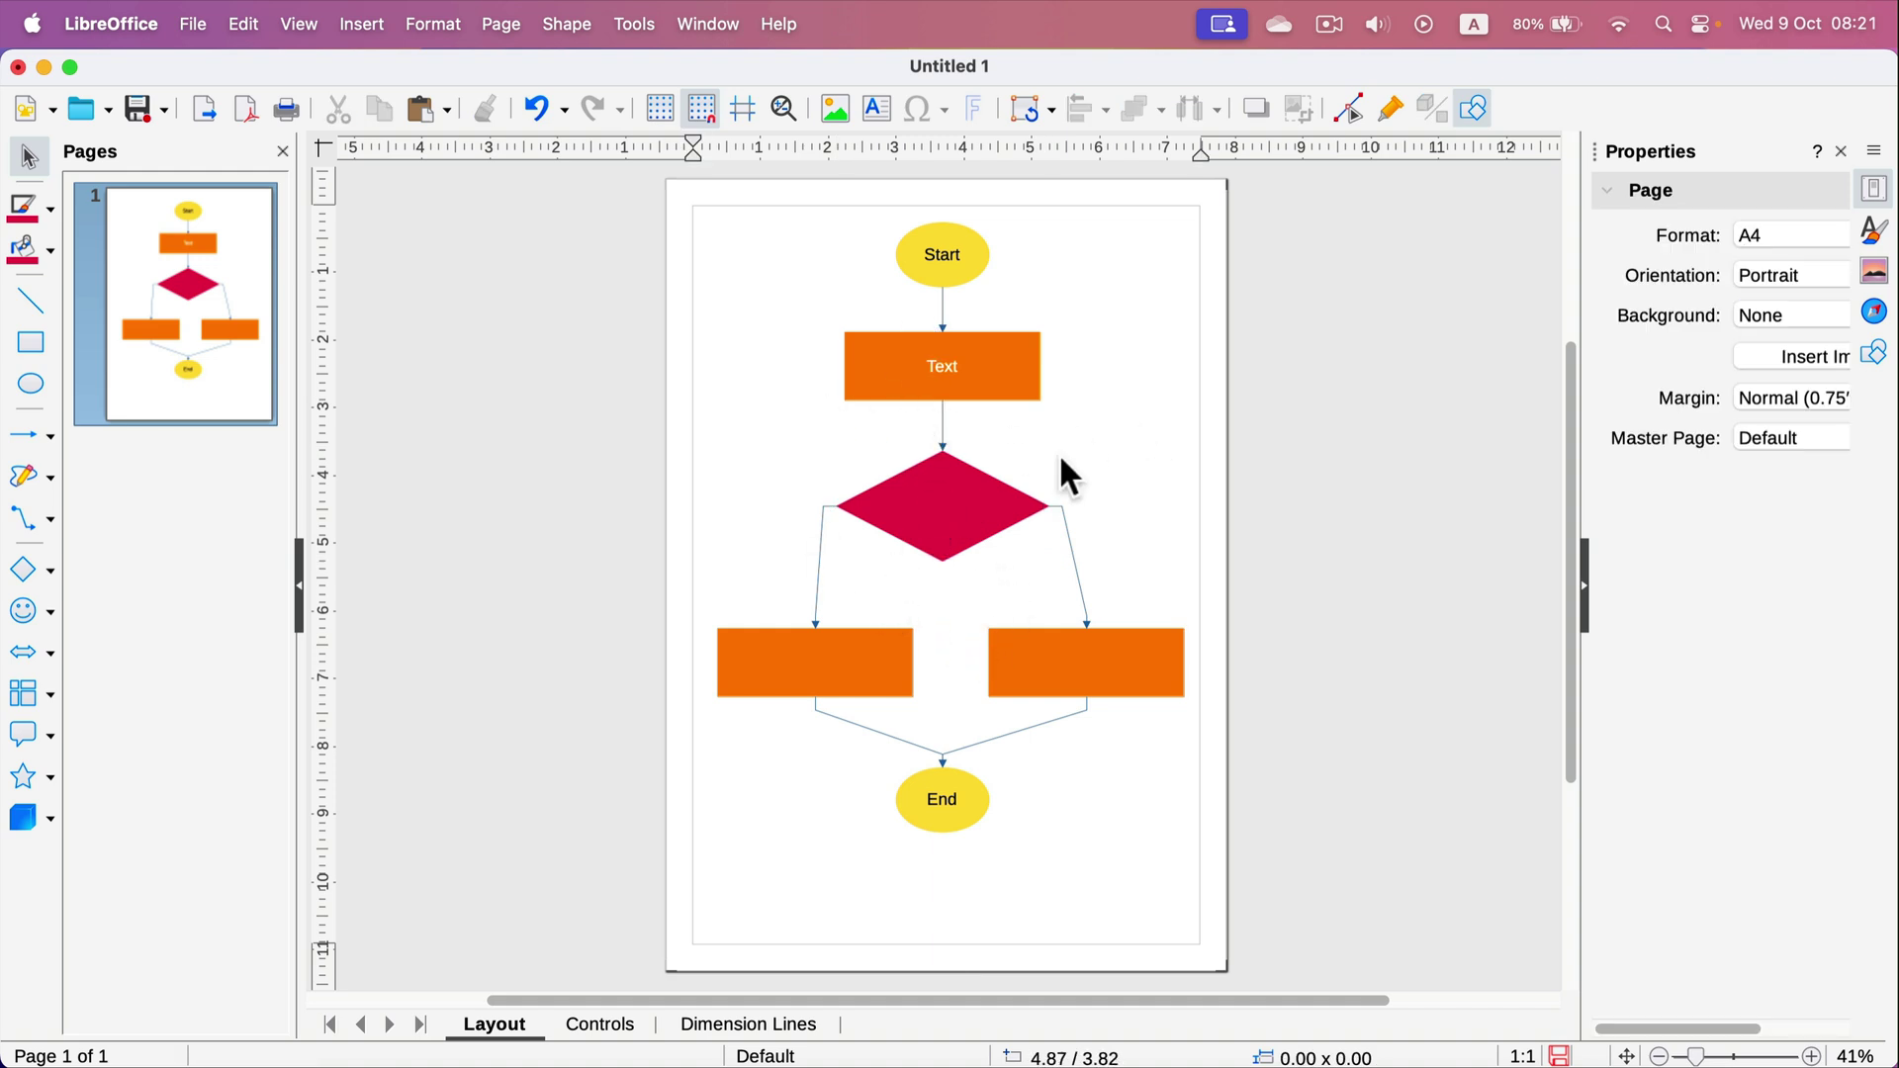
# Move the Text box so it sits centred under Start with a straight arrow
pyautogui.click(1013, 360)
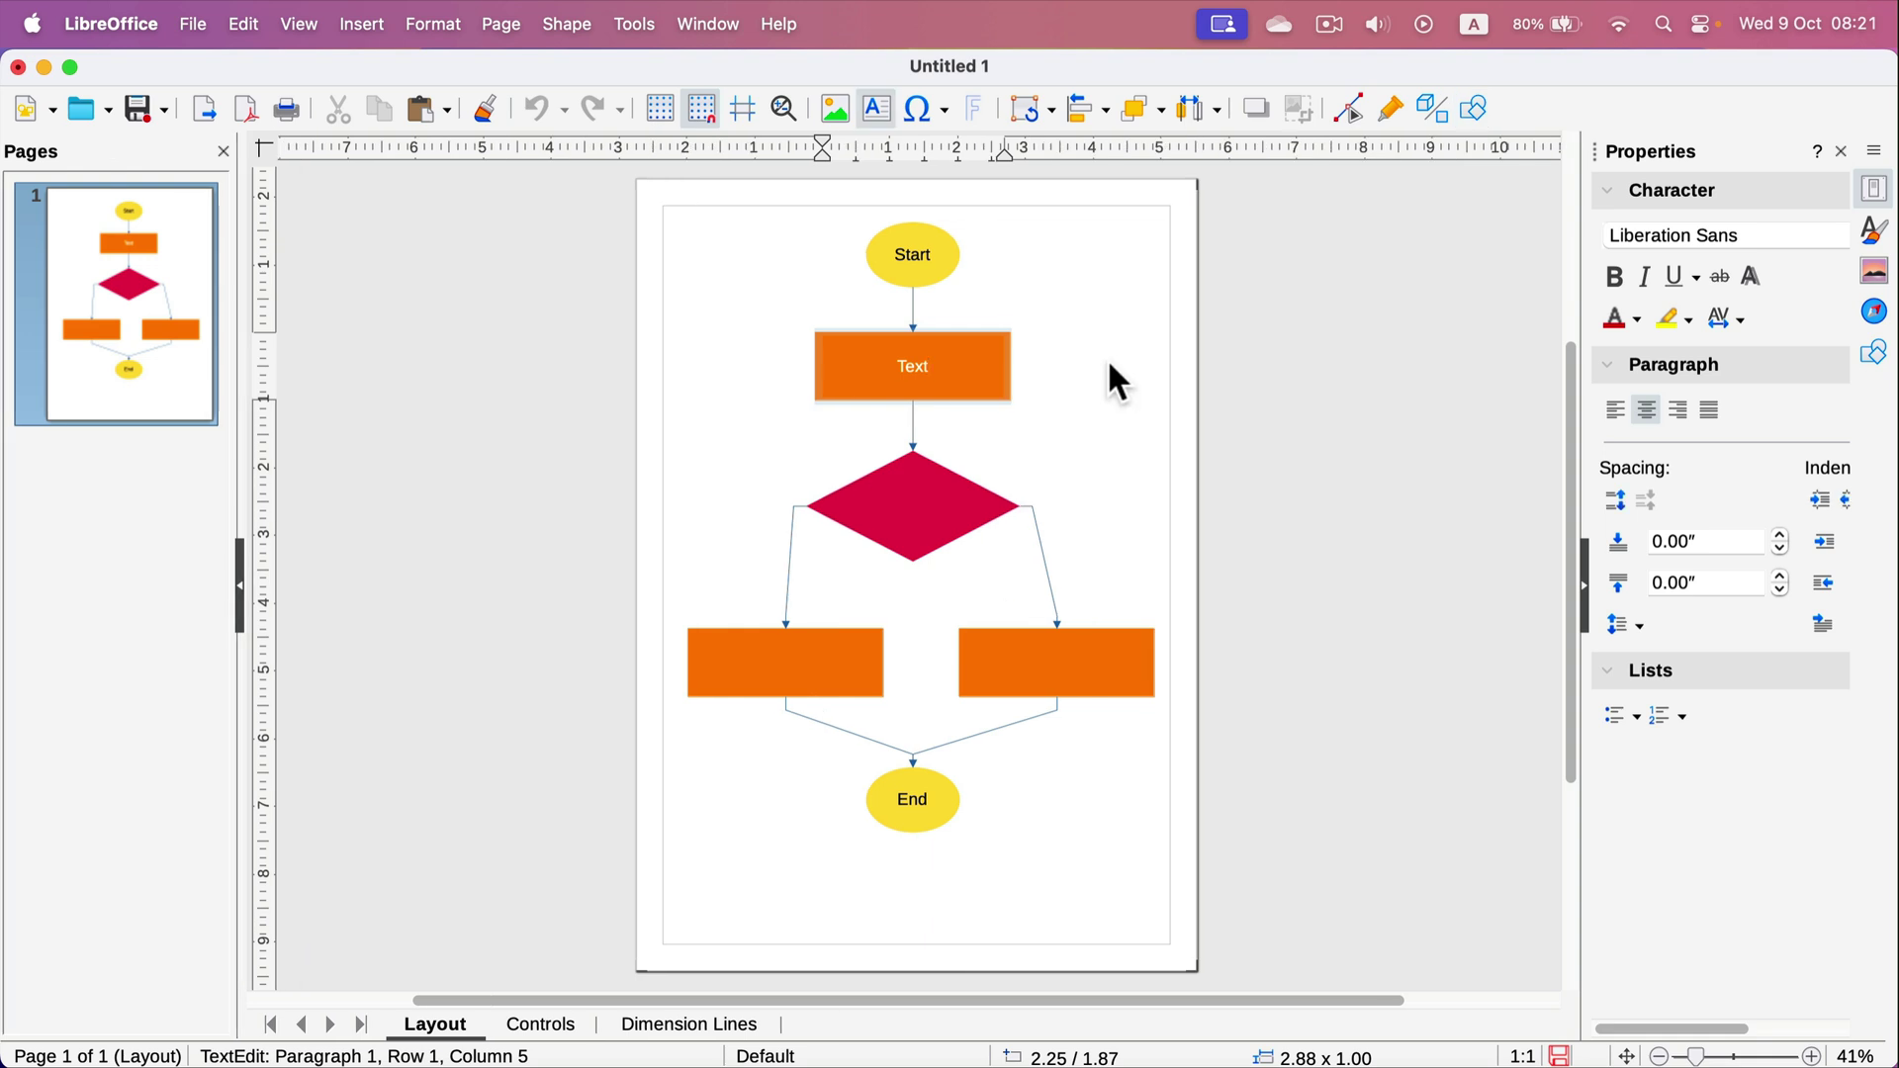
pyautogui.click(970, 358)
pyautogui.moveTo(1018, 365); pyautogui.dragTo(1237, 396)
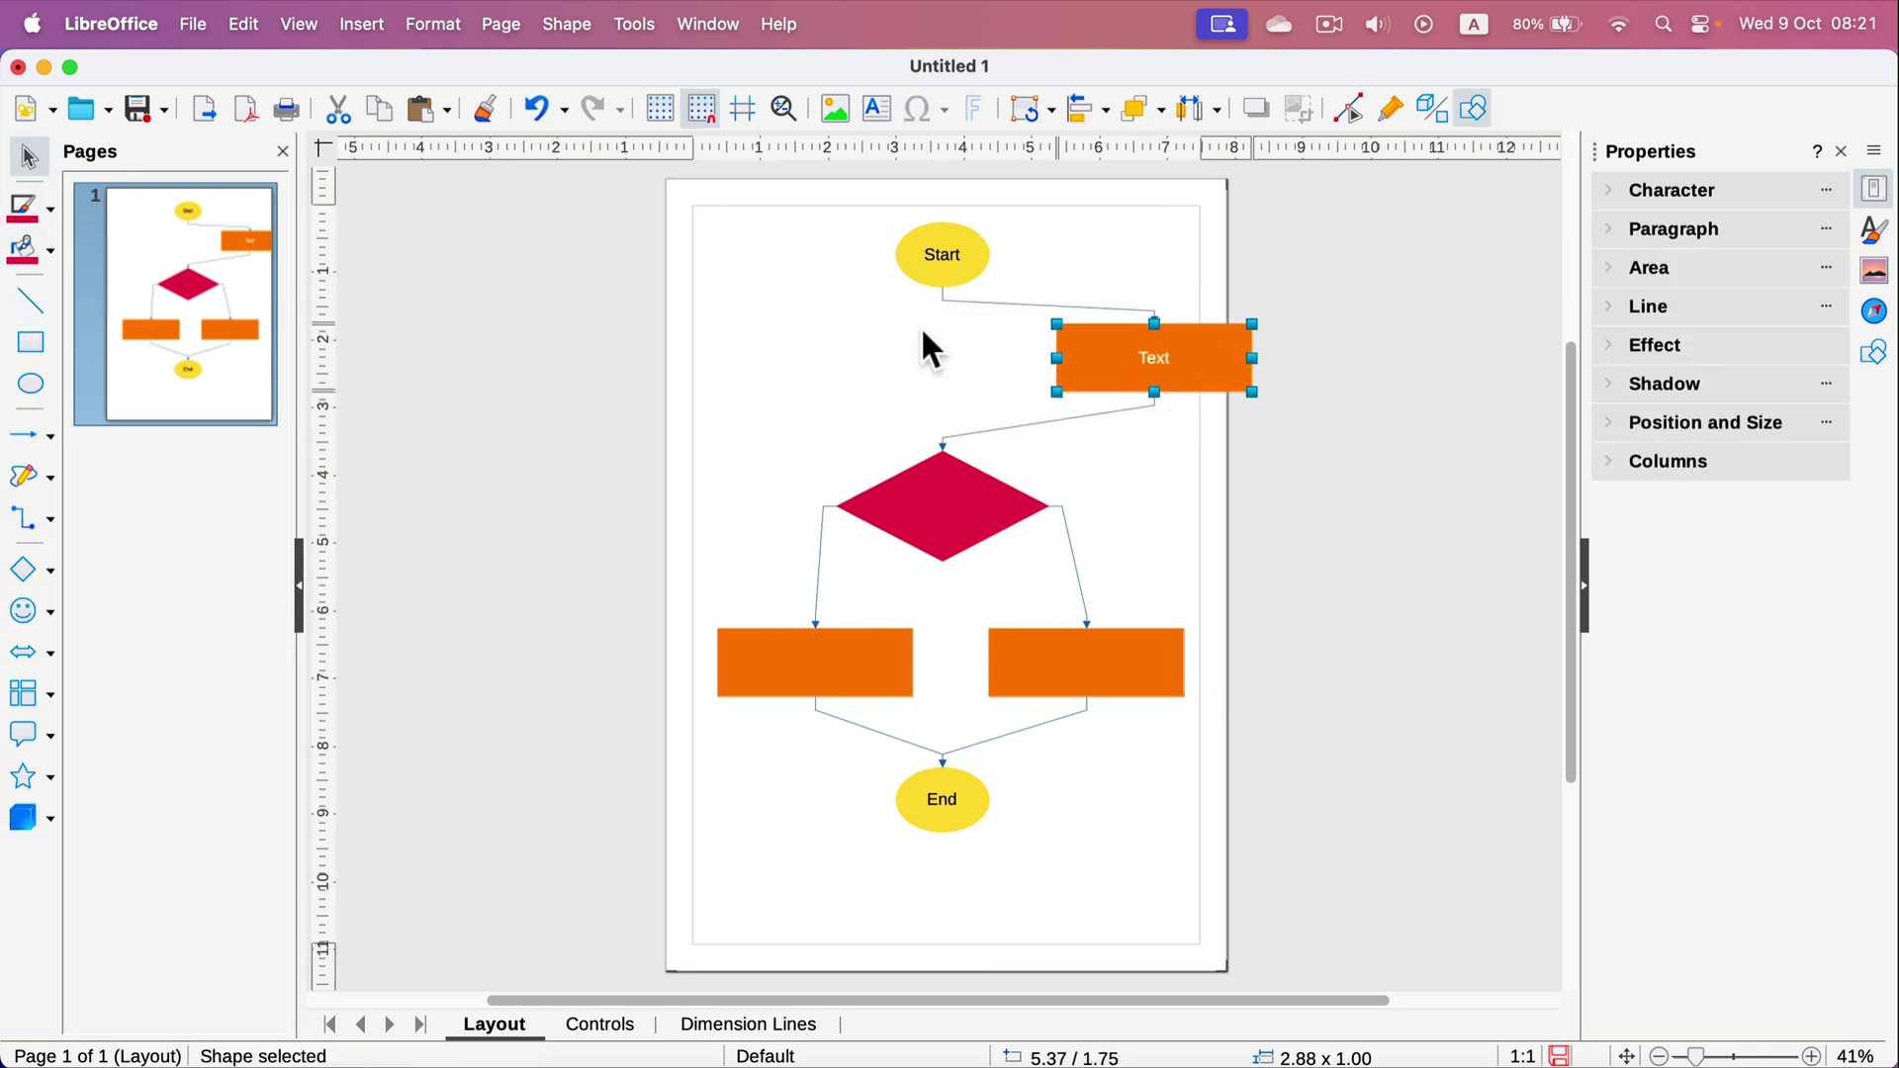
pyautogui.click(1212, 358)
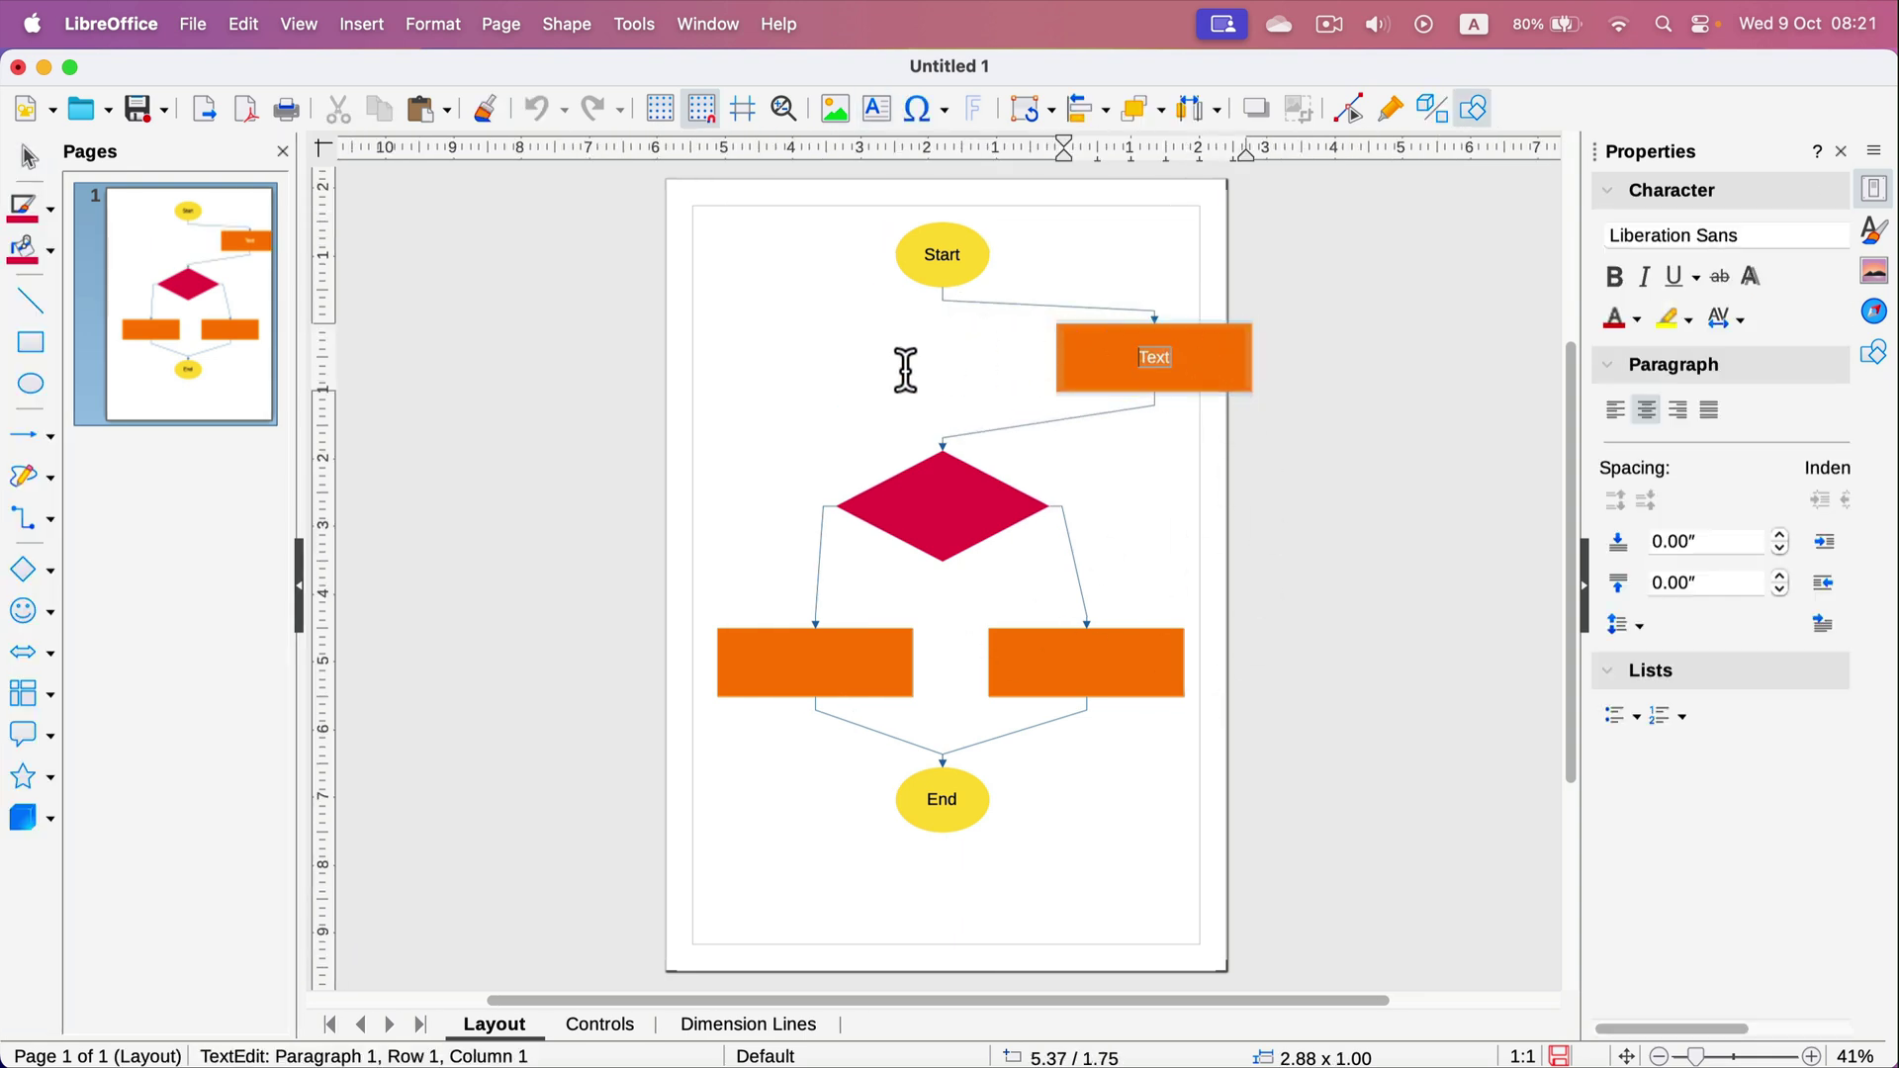
pyautogui.click(875, 370)
pyautogui.moveTo(1221, 373); pyautogui.dragTo(868, 371)
pyautogui.click(1163, 470)
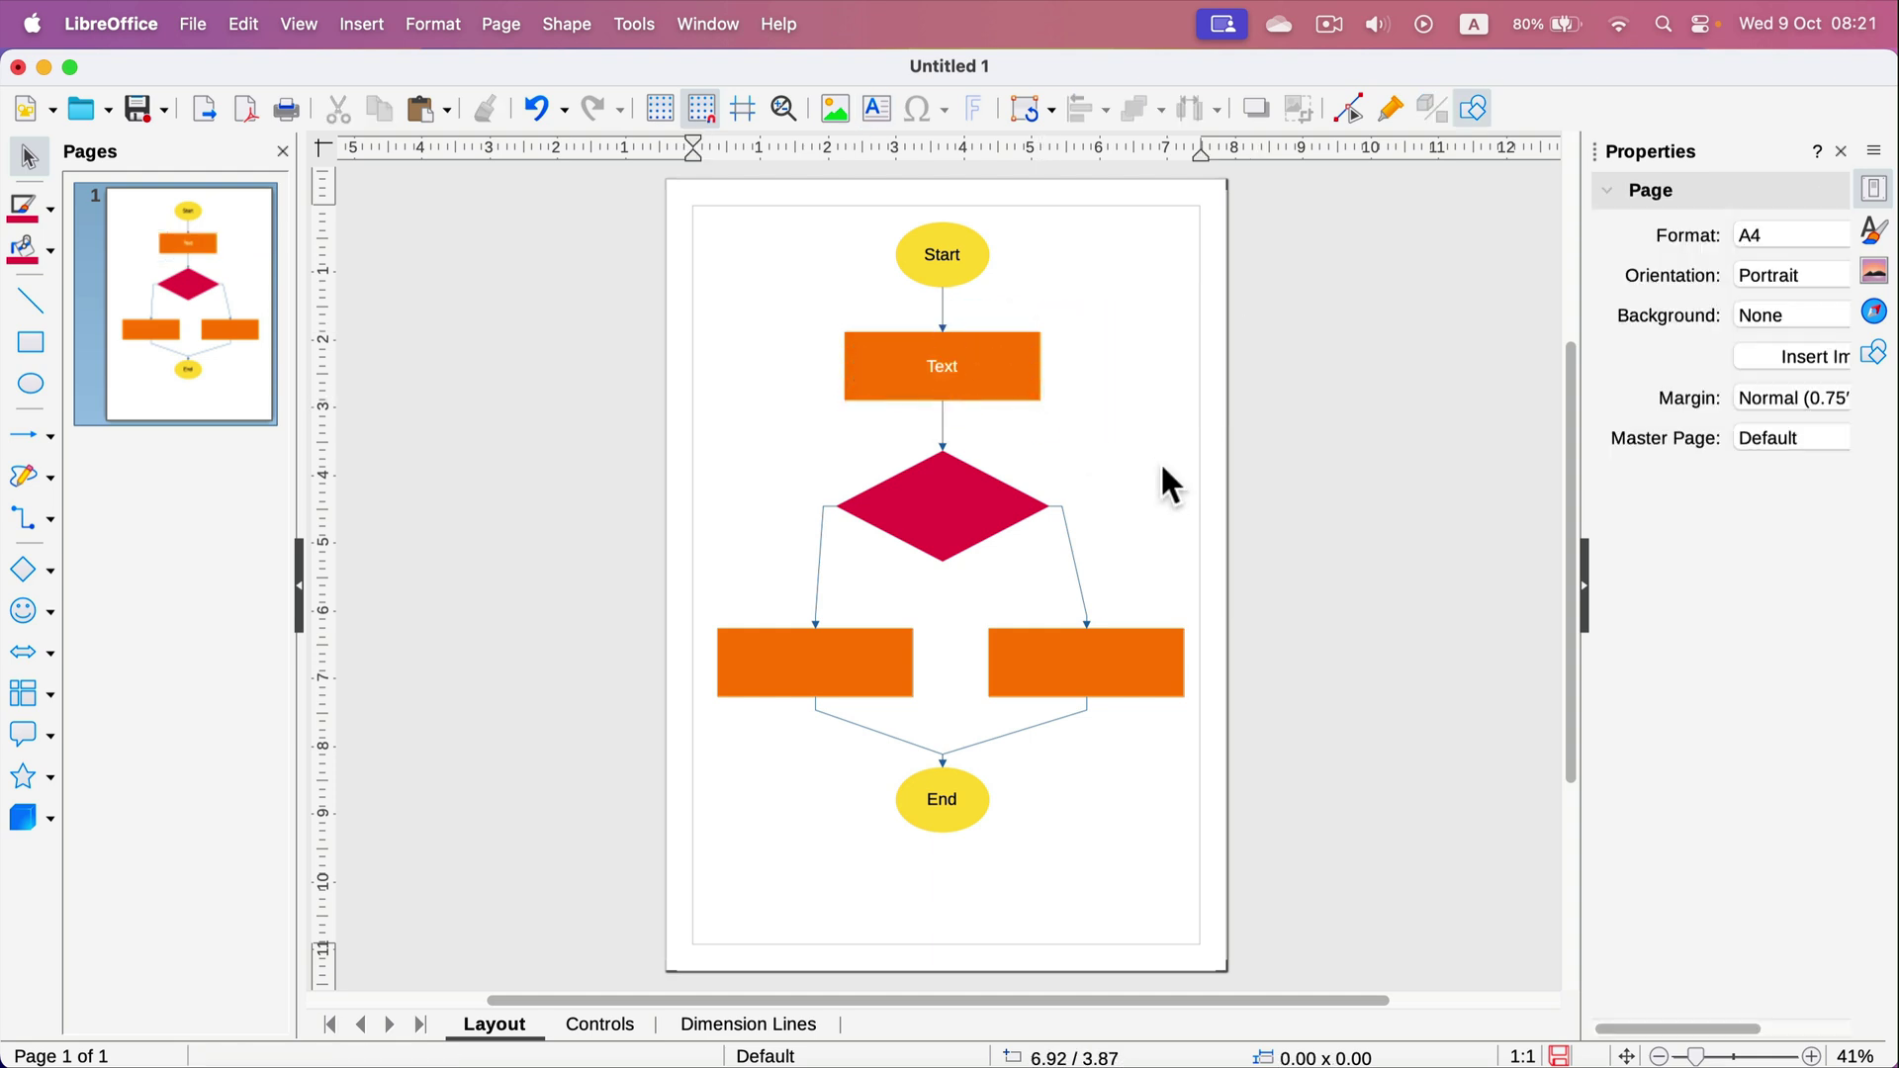
pyautogui.click(941, 302)
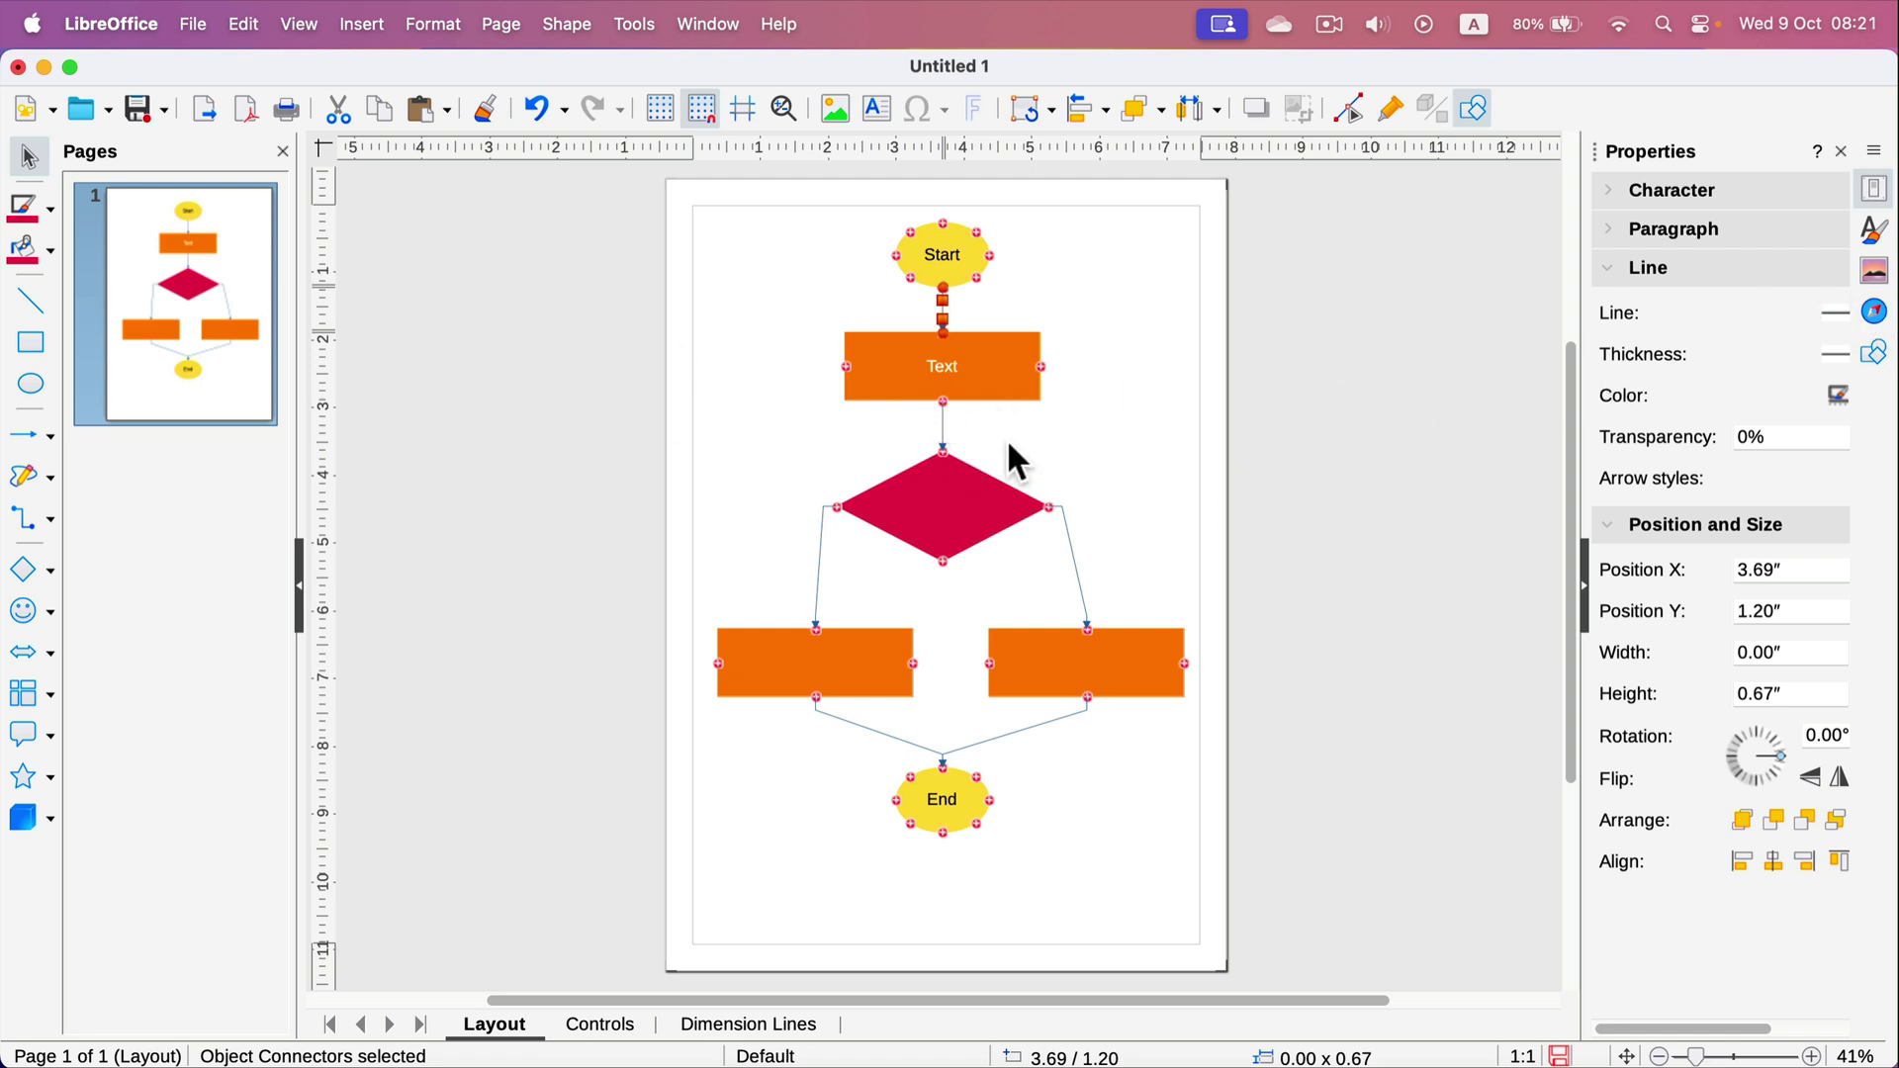
# Zoom in and give the connector to the left orange box a solid, thicker line
pyautogui.click(1812, 1056)
pyautogui.click(1812, 1057)
pyautogui.click(1812, 1057)
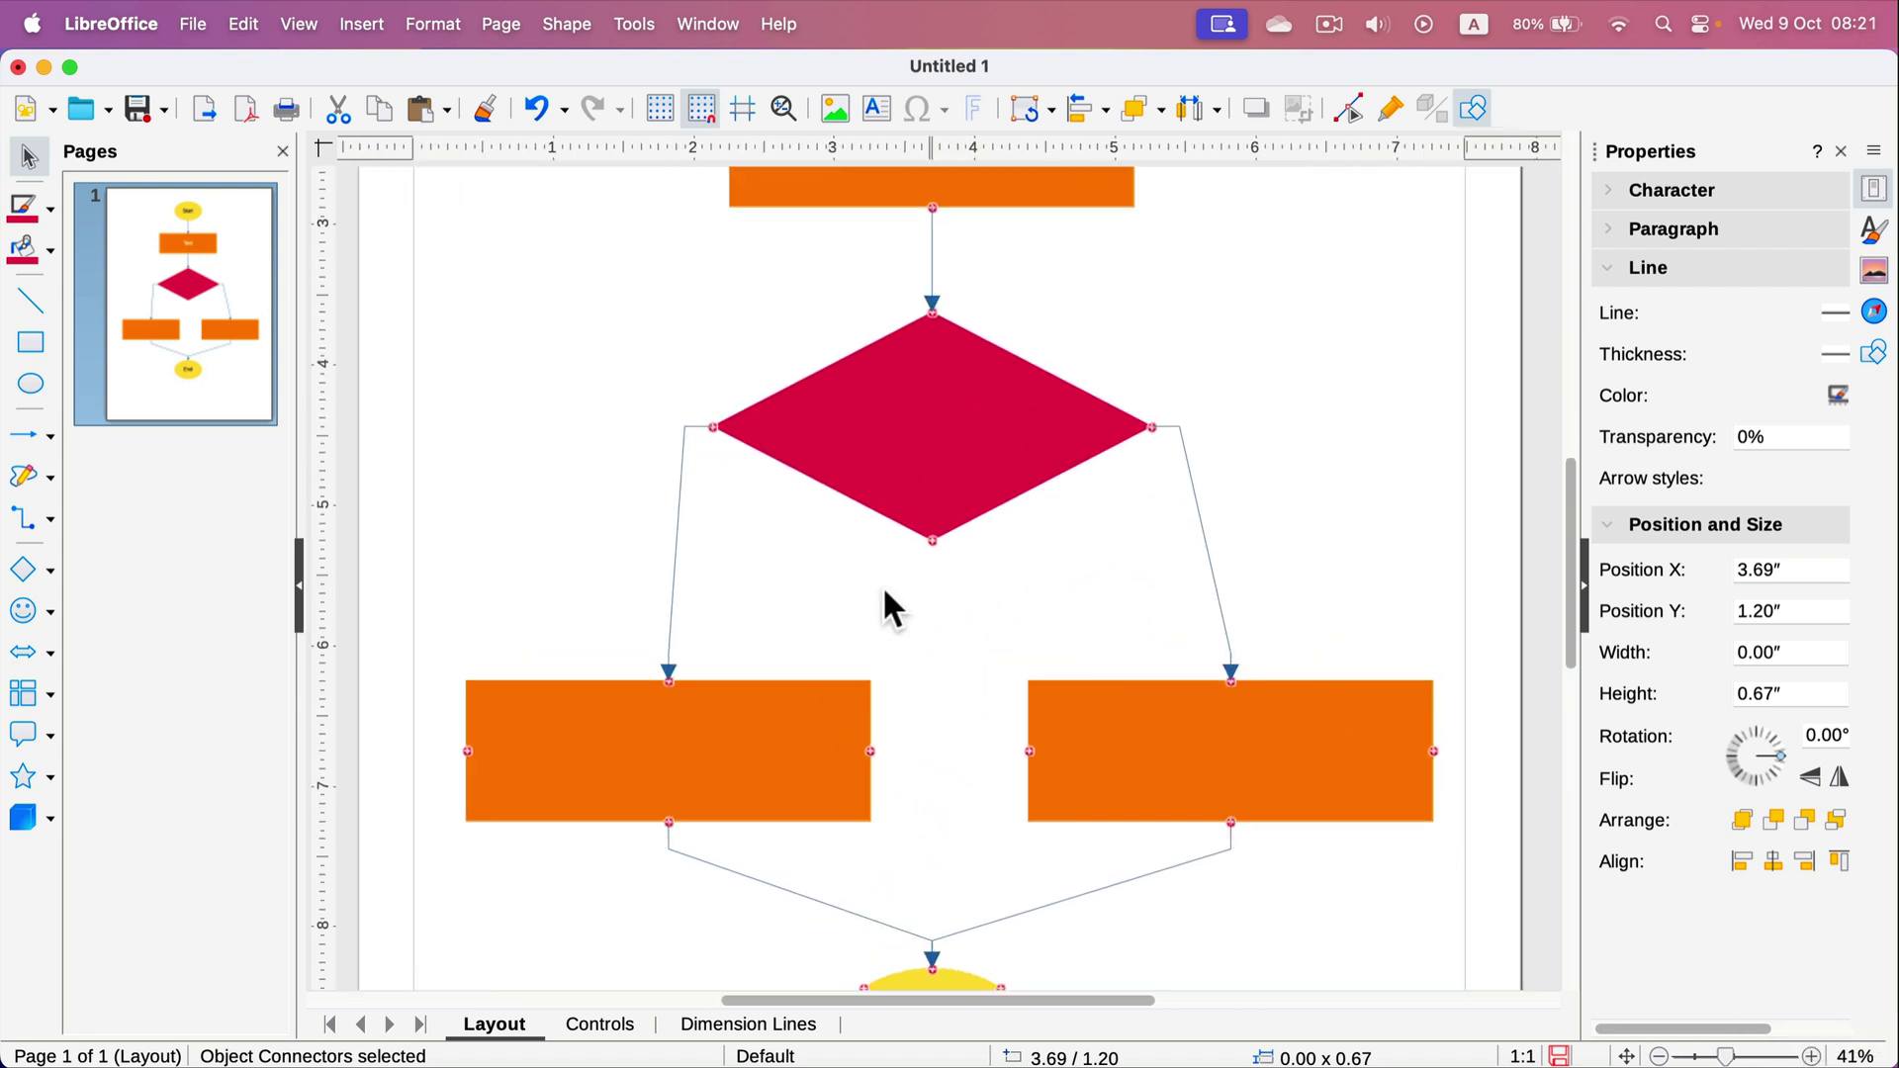
pyautogui.click(673, 542)
pyautogui.click(670, 539)
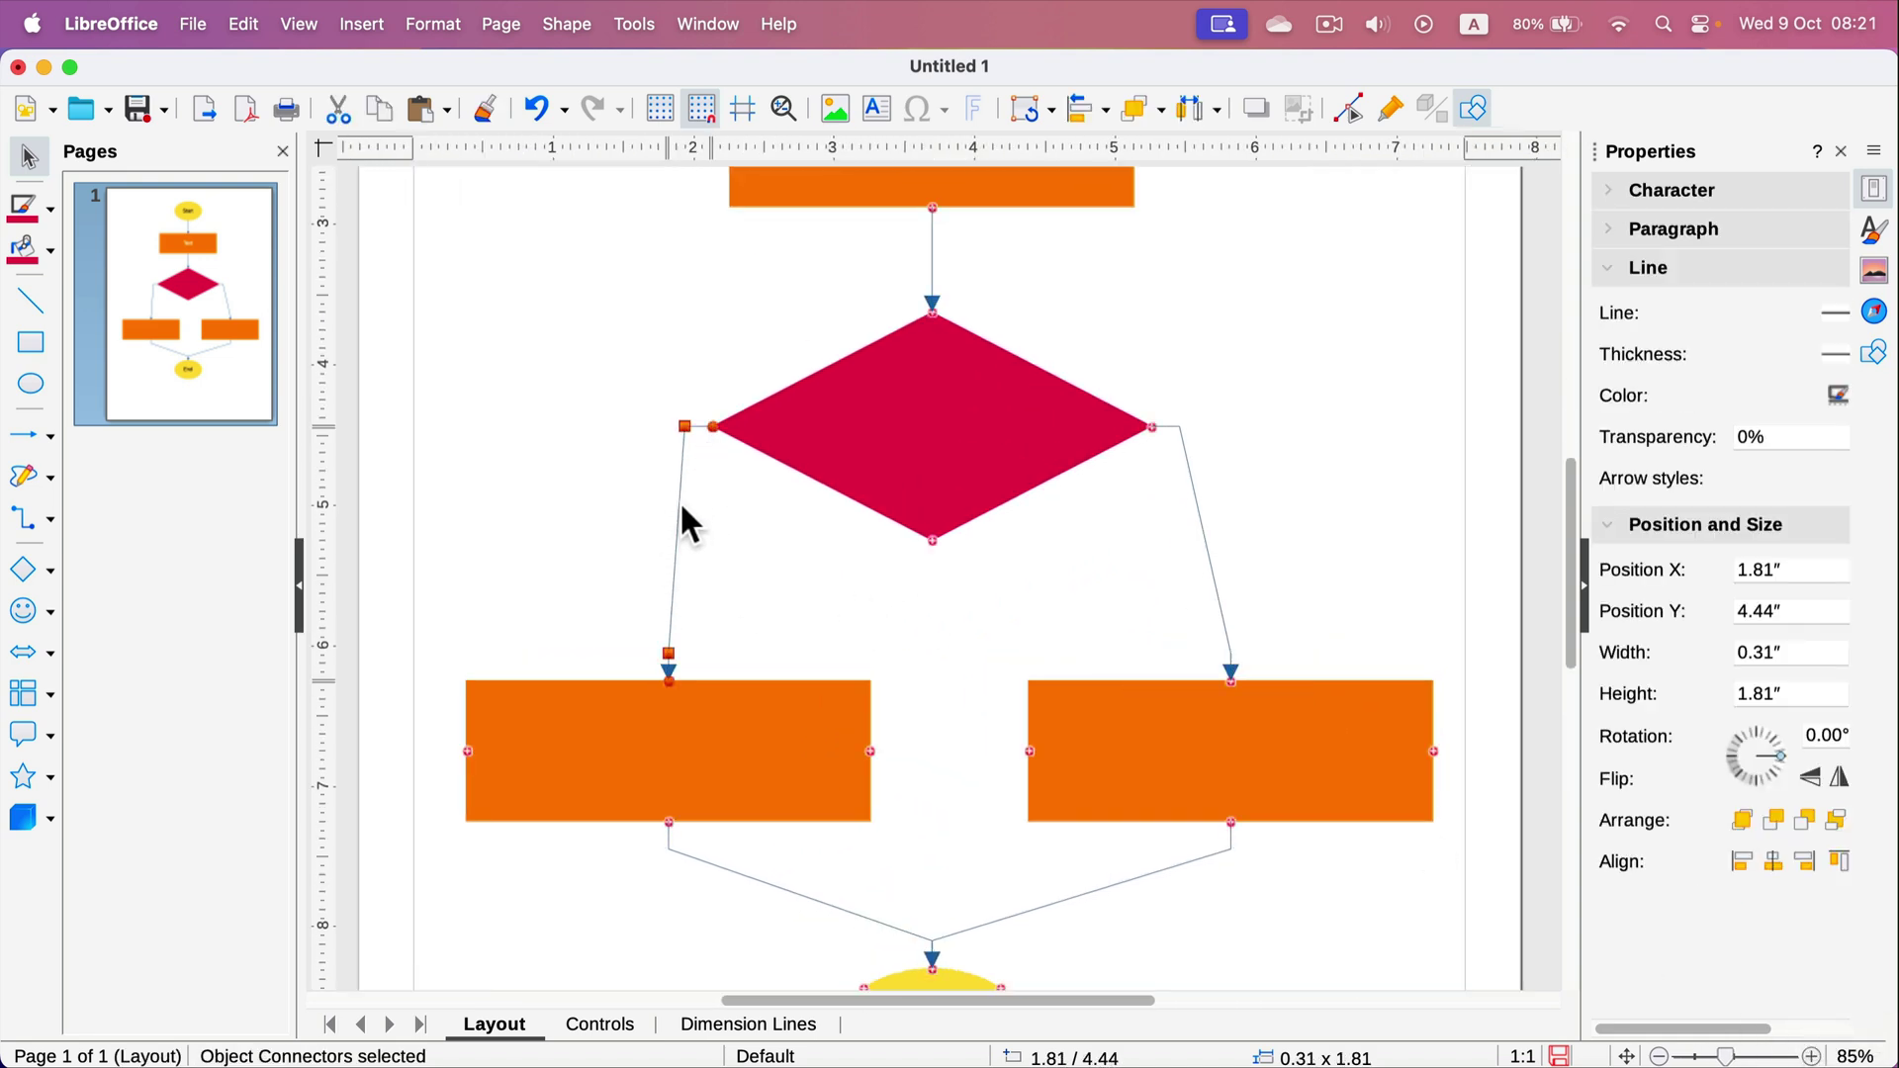
pyautogui.click(1826, 313)
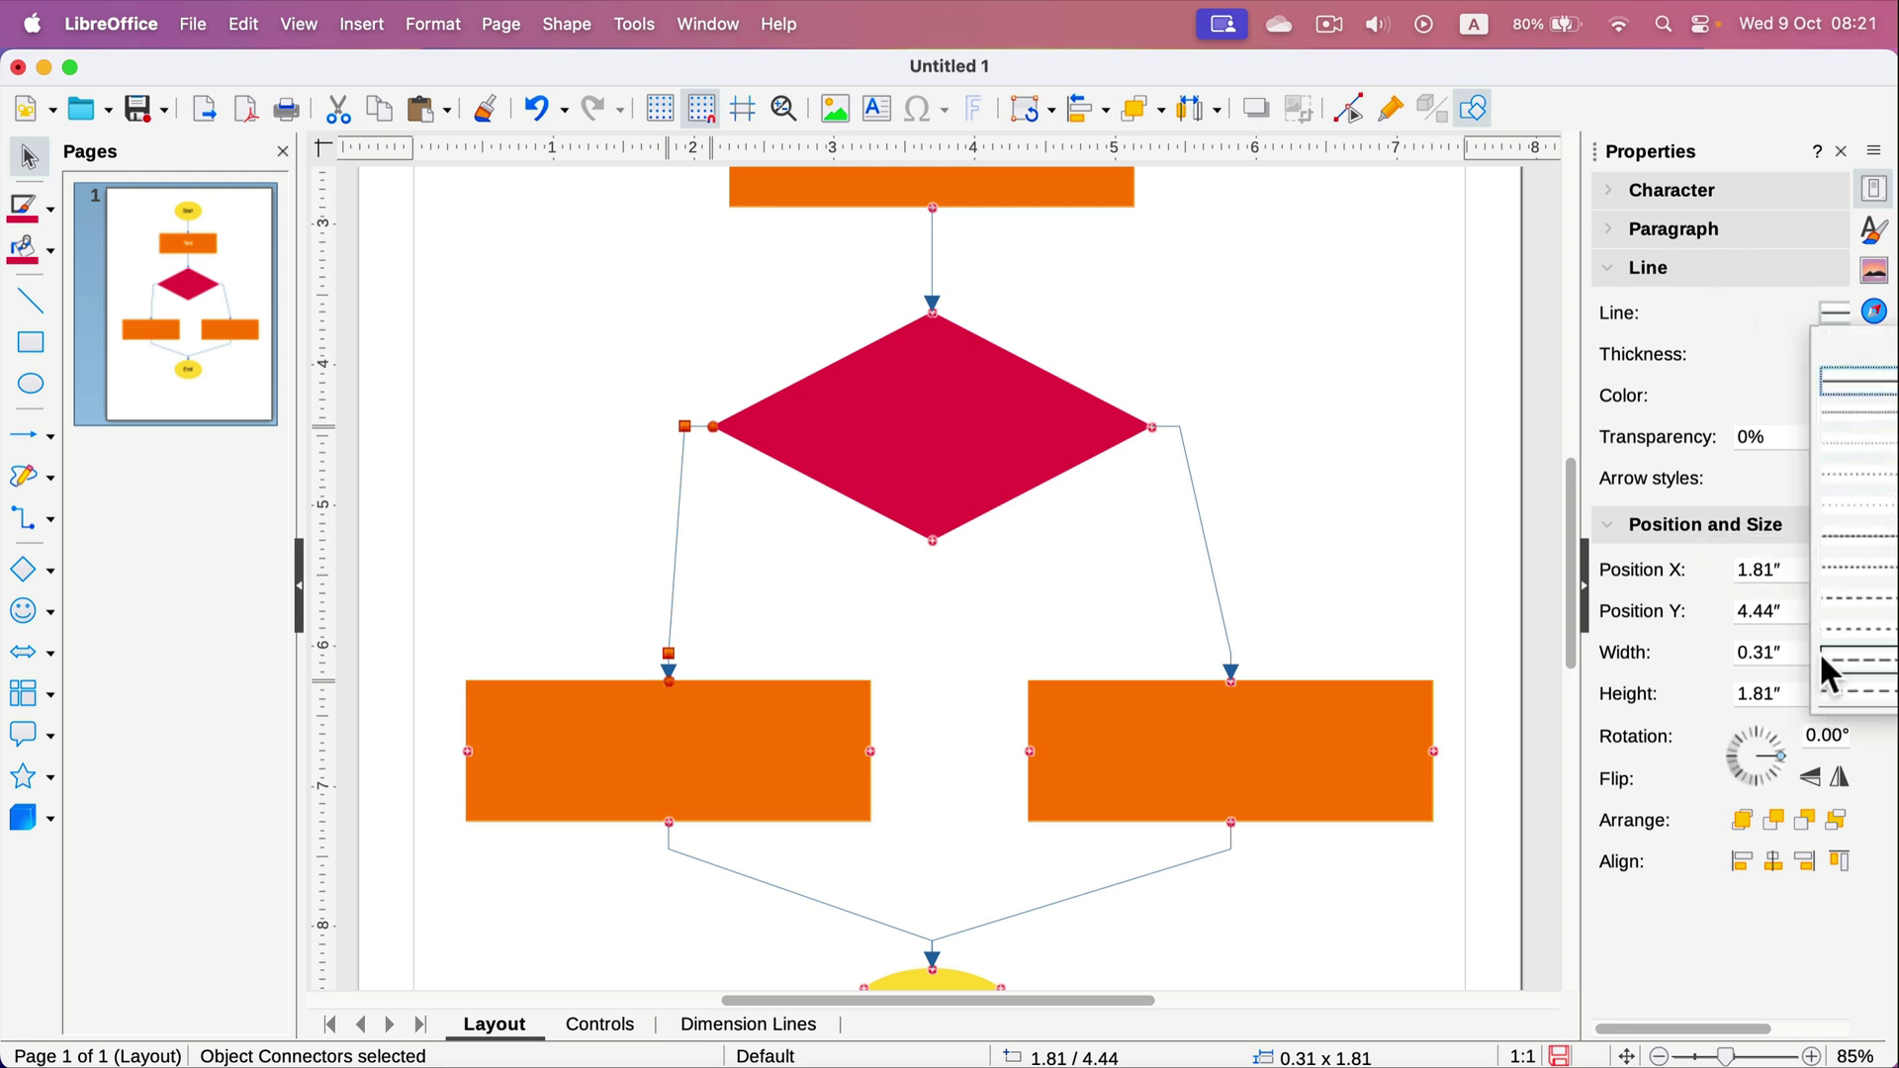
pyautogui.click(1731, 314)
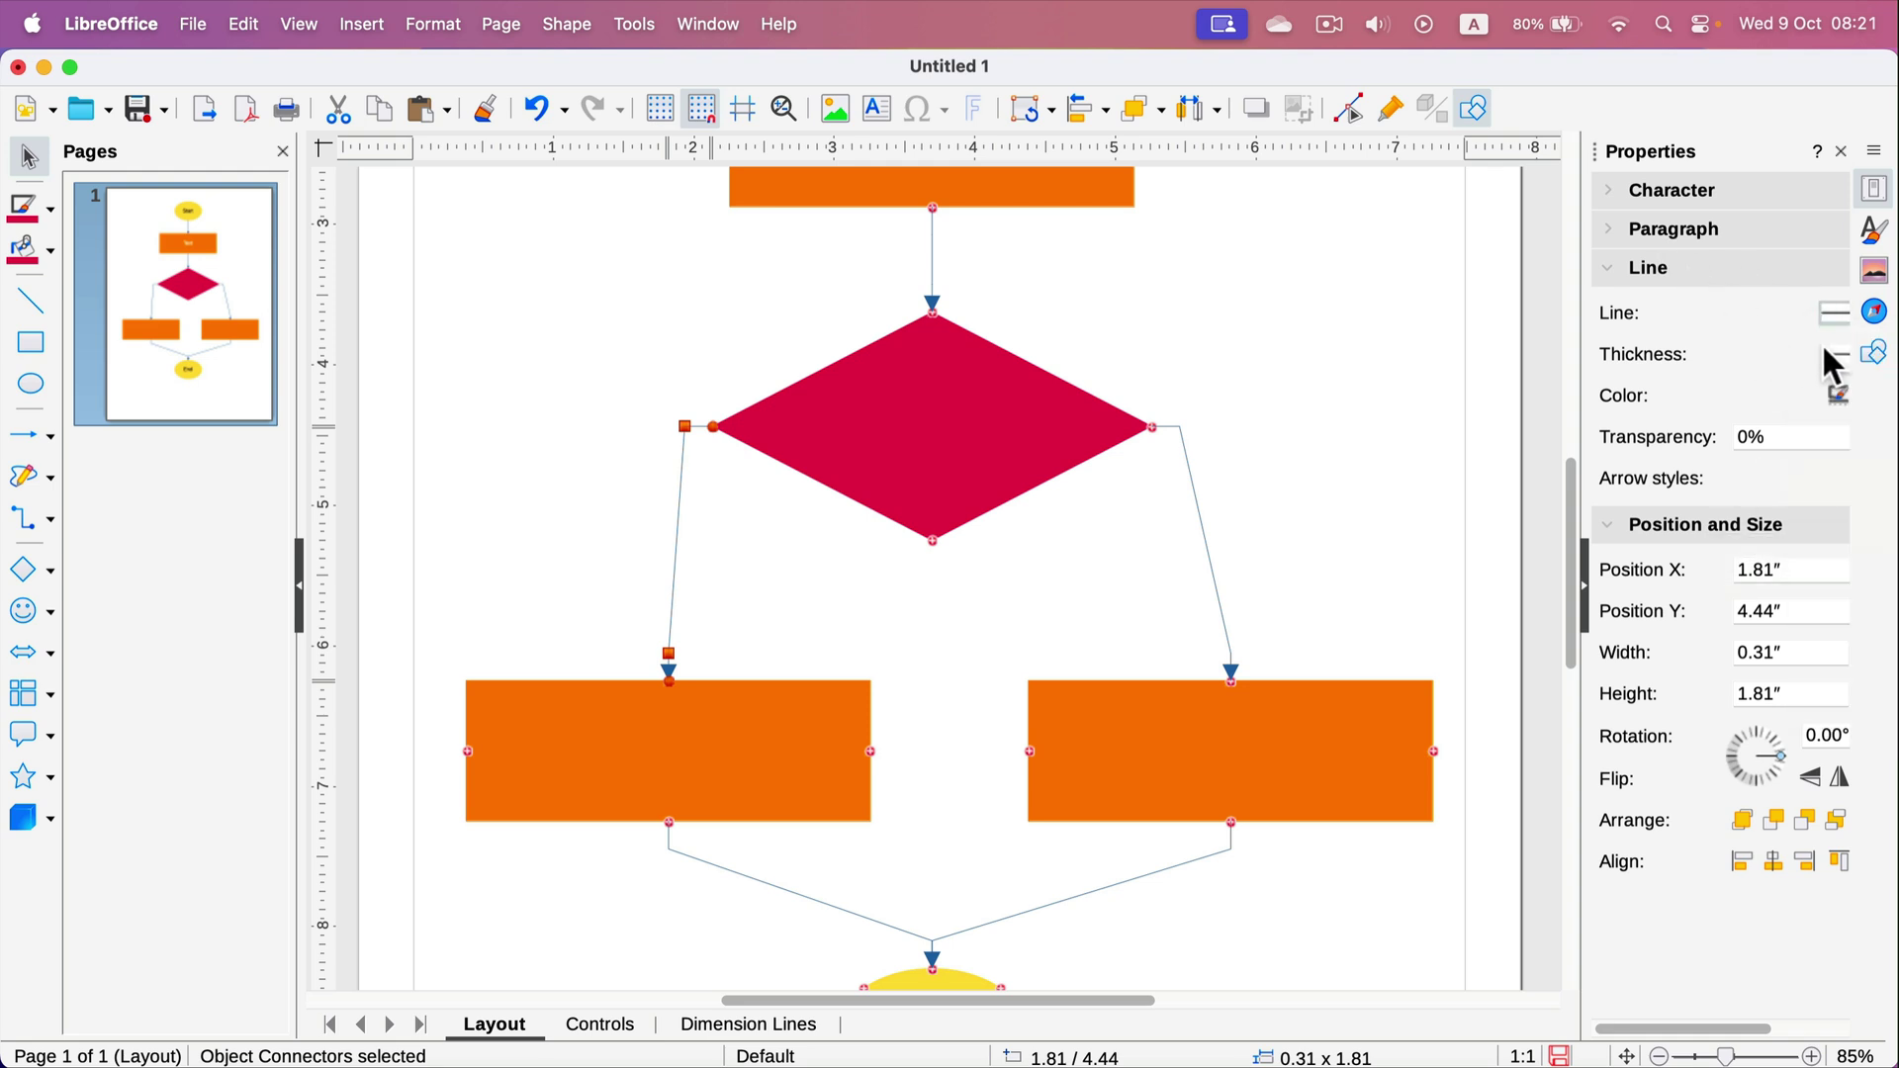
pyautogui.click(1832, 354)
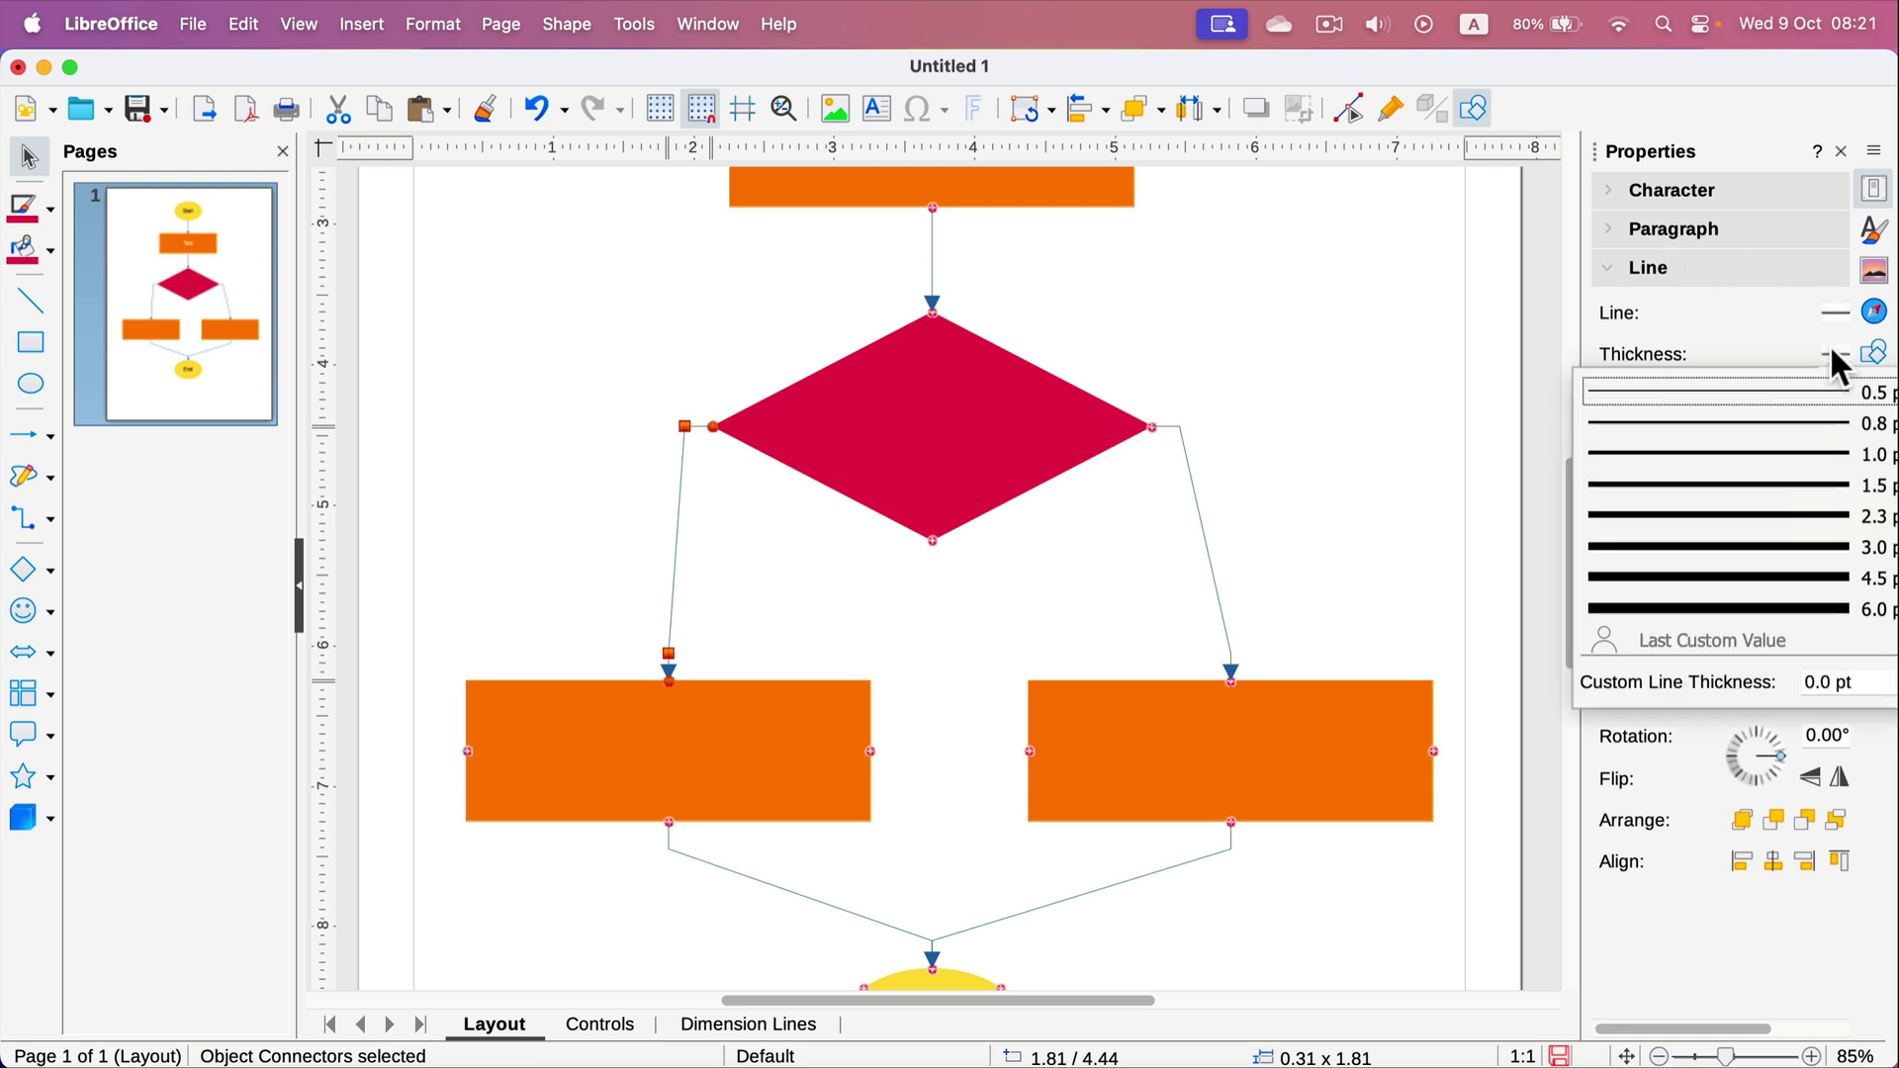
pyautogui.click(1662, 454)
# Change the left connector's line colour to black
pyautogui.click(1839, 397)
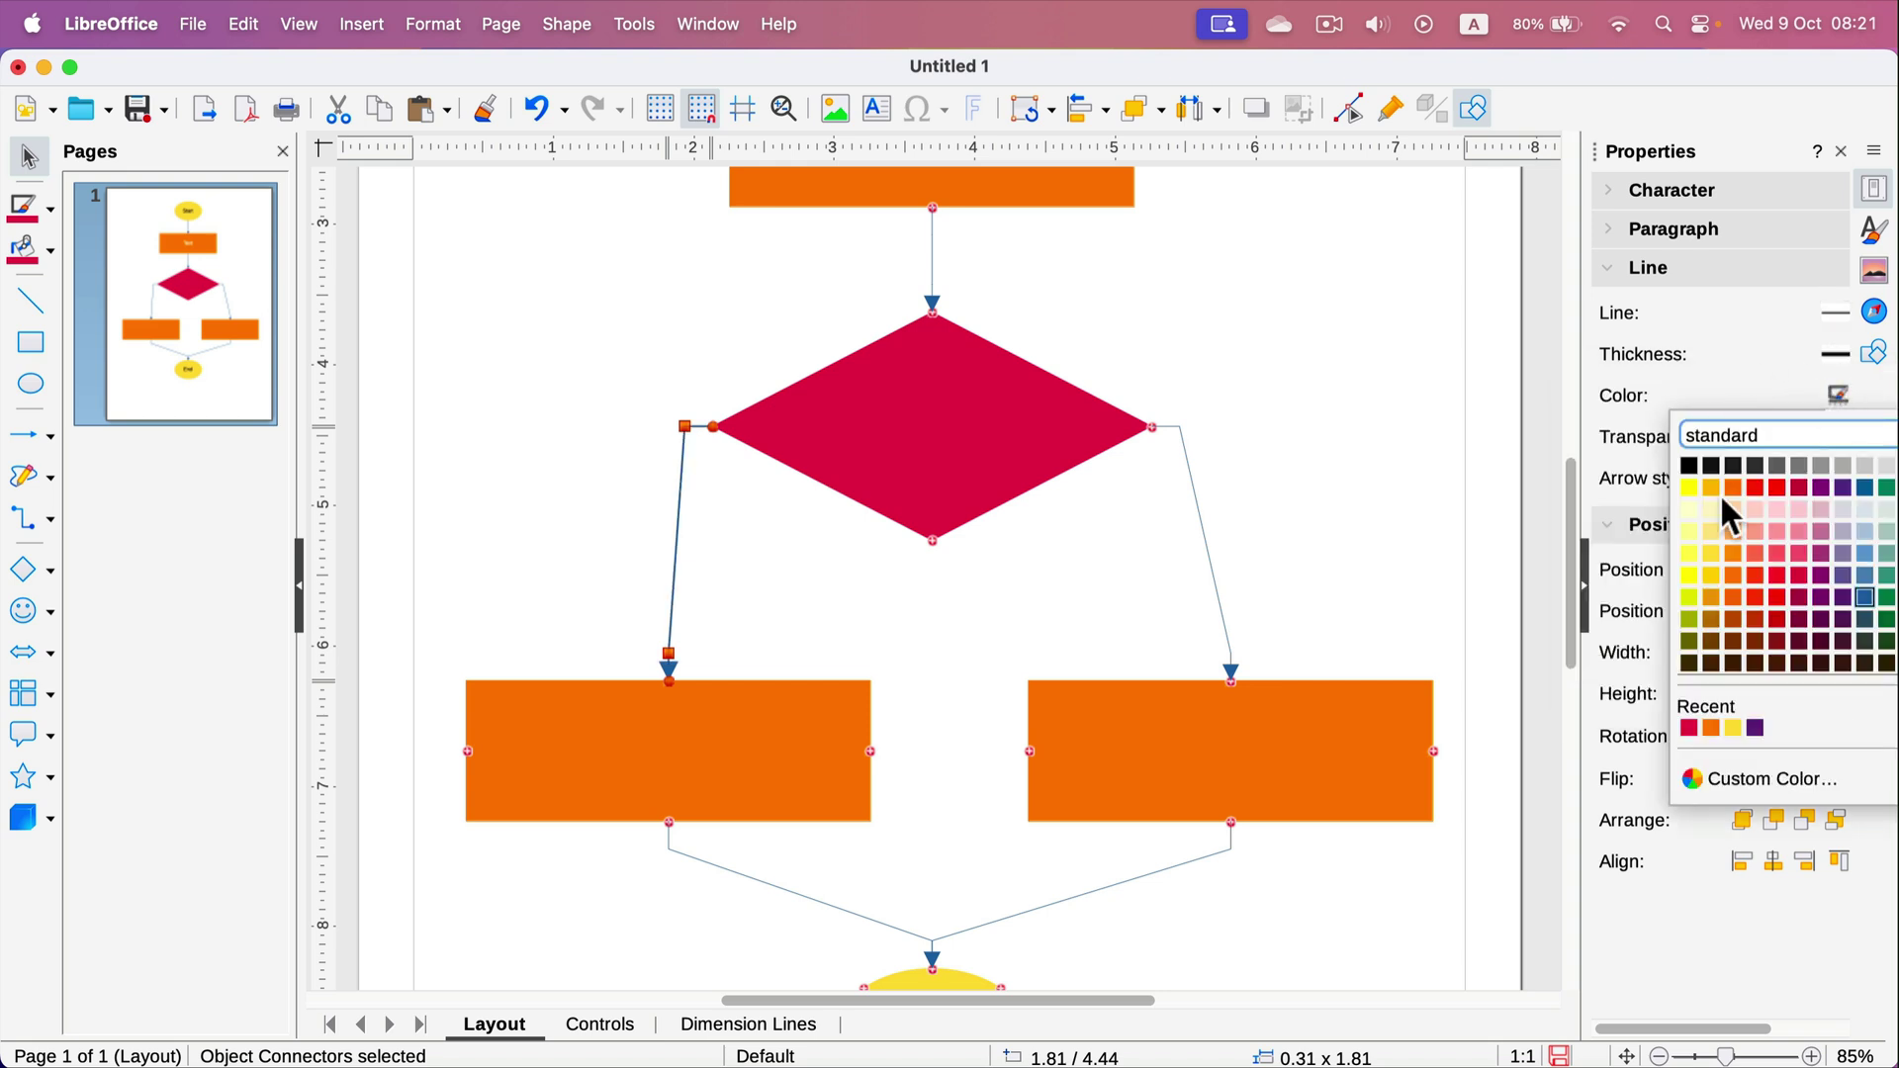
pyautogui.click(1855, 489)
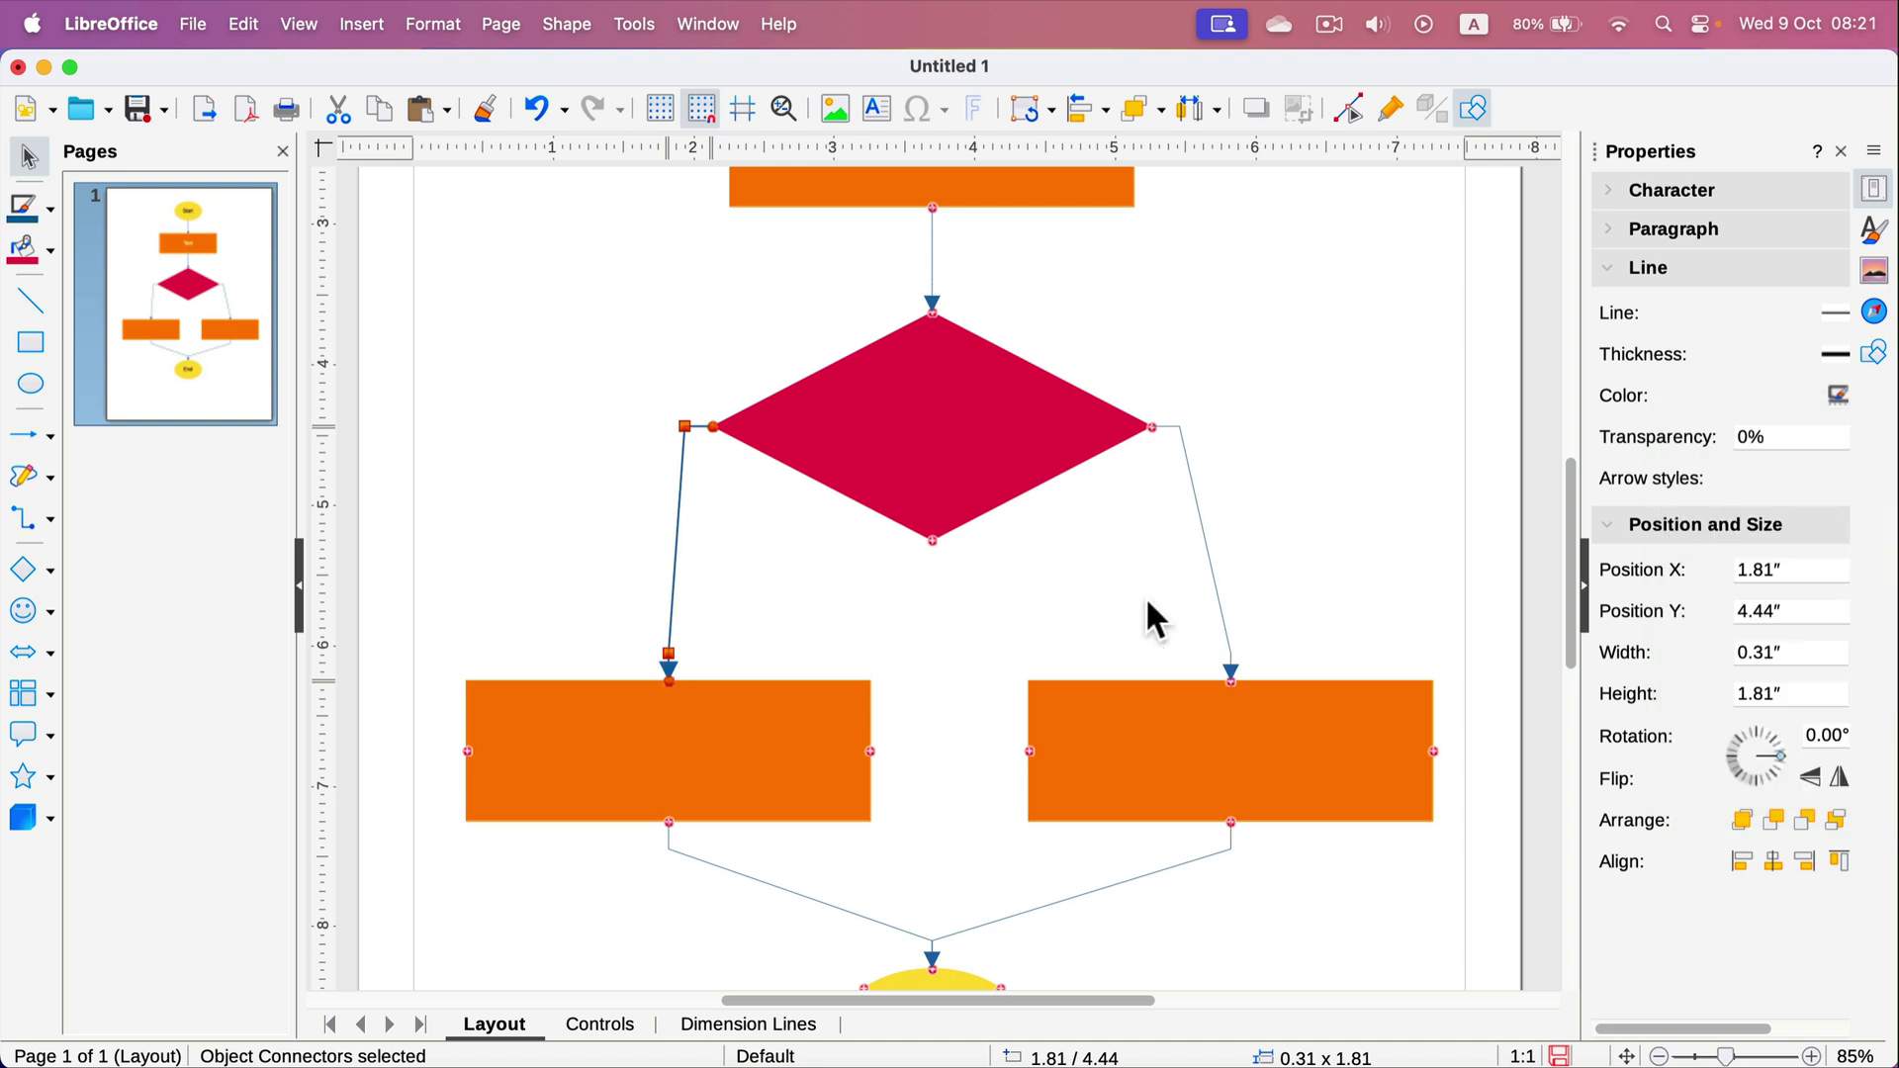
pyautogui.click(1842, 391)
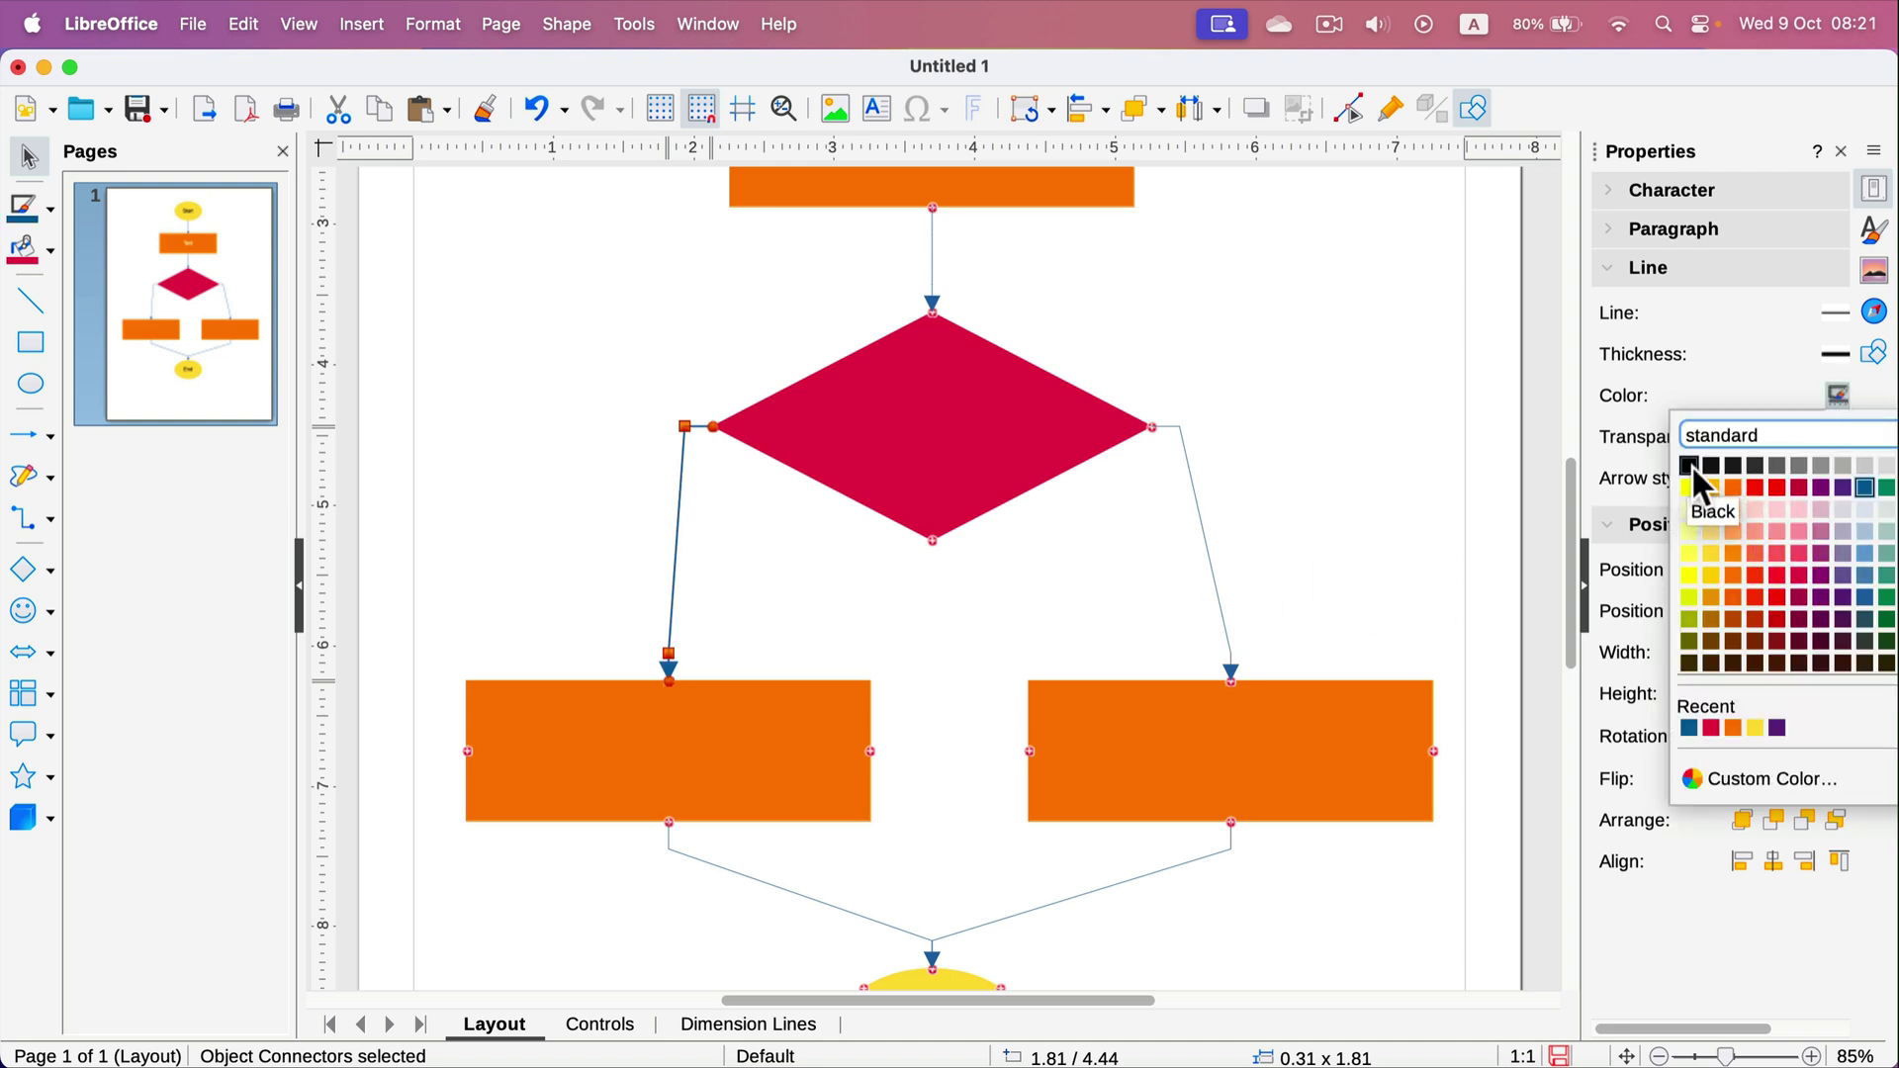
pyautogui.click(1698, 479)
# Adjust where the left connector leaves the diamond's left corner
pyautogui.click(787, 585)
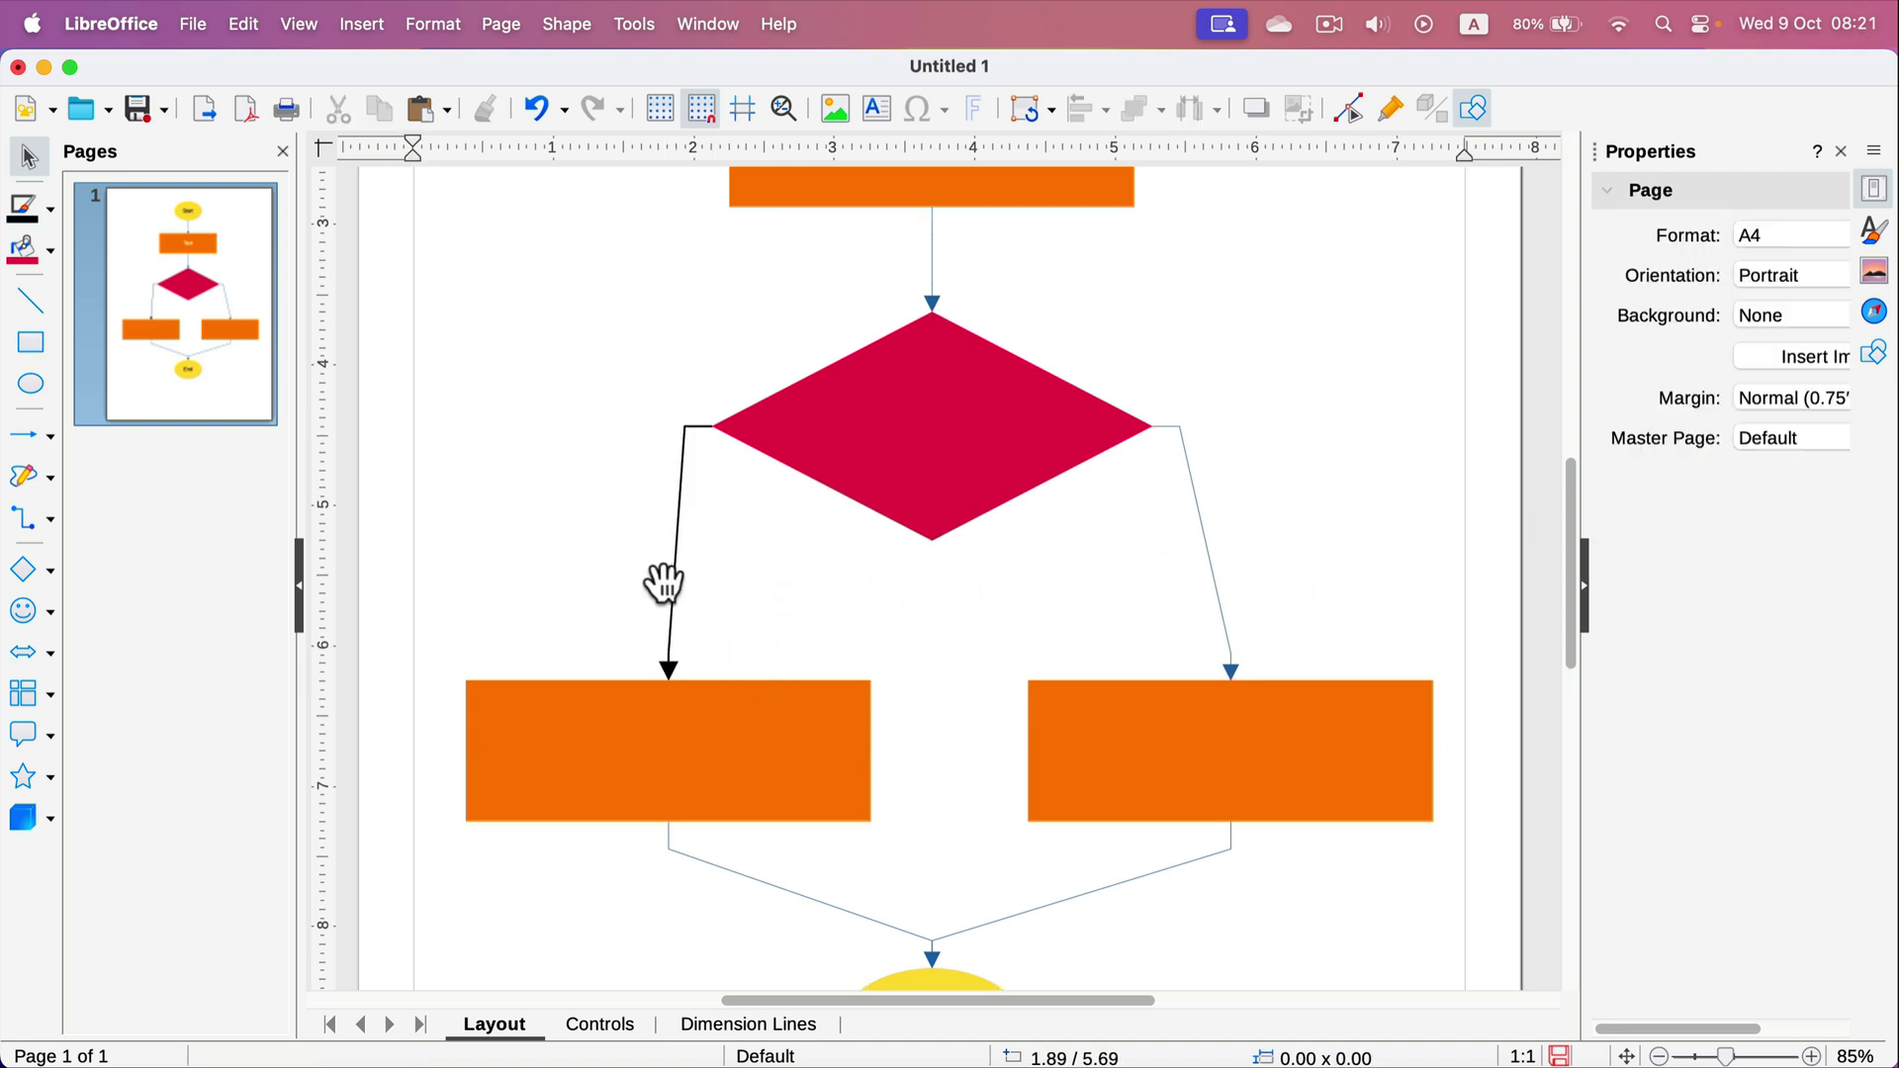
pyautogui.click(676, 550)
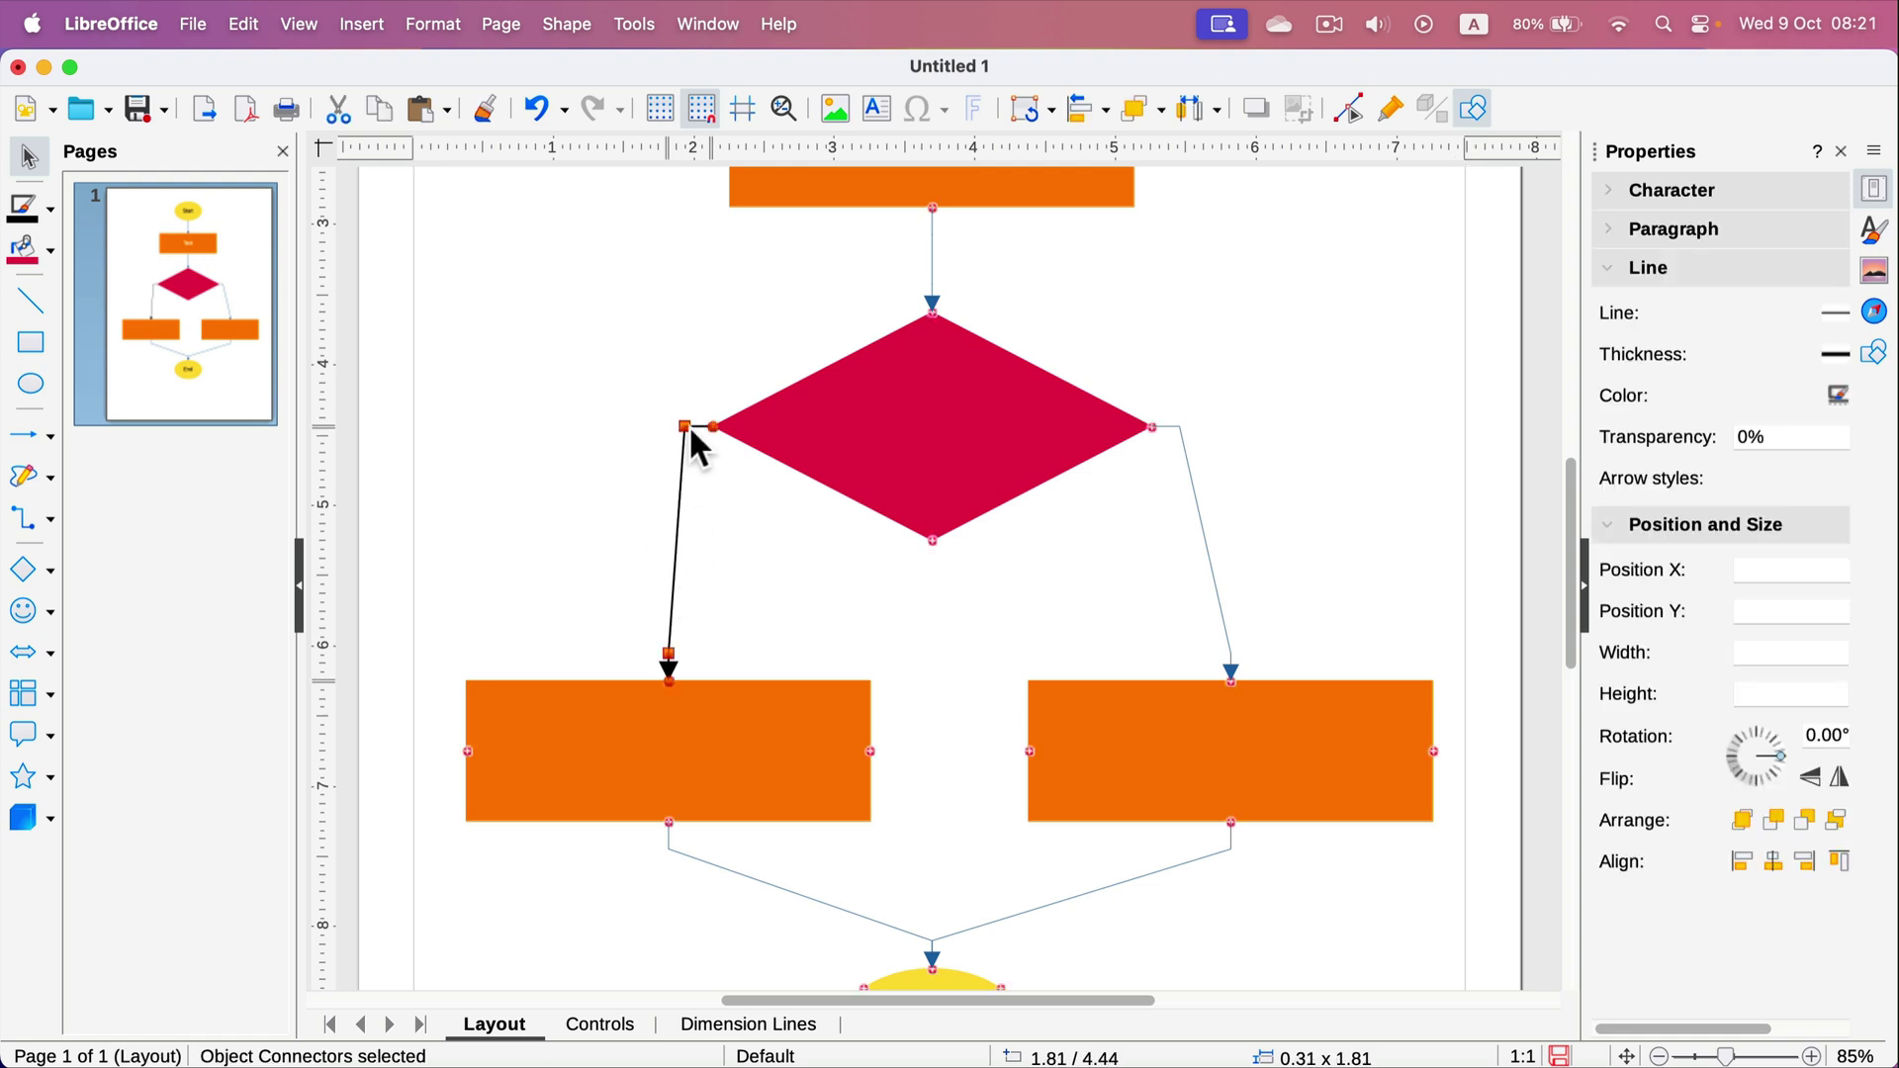
pyautogui.moveTo(683, 426); pyautogui.dragTo(641, 425)
pyautogui.click(970, 621)
pyautogui.scroll(-5, 983, 572)
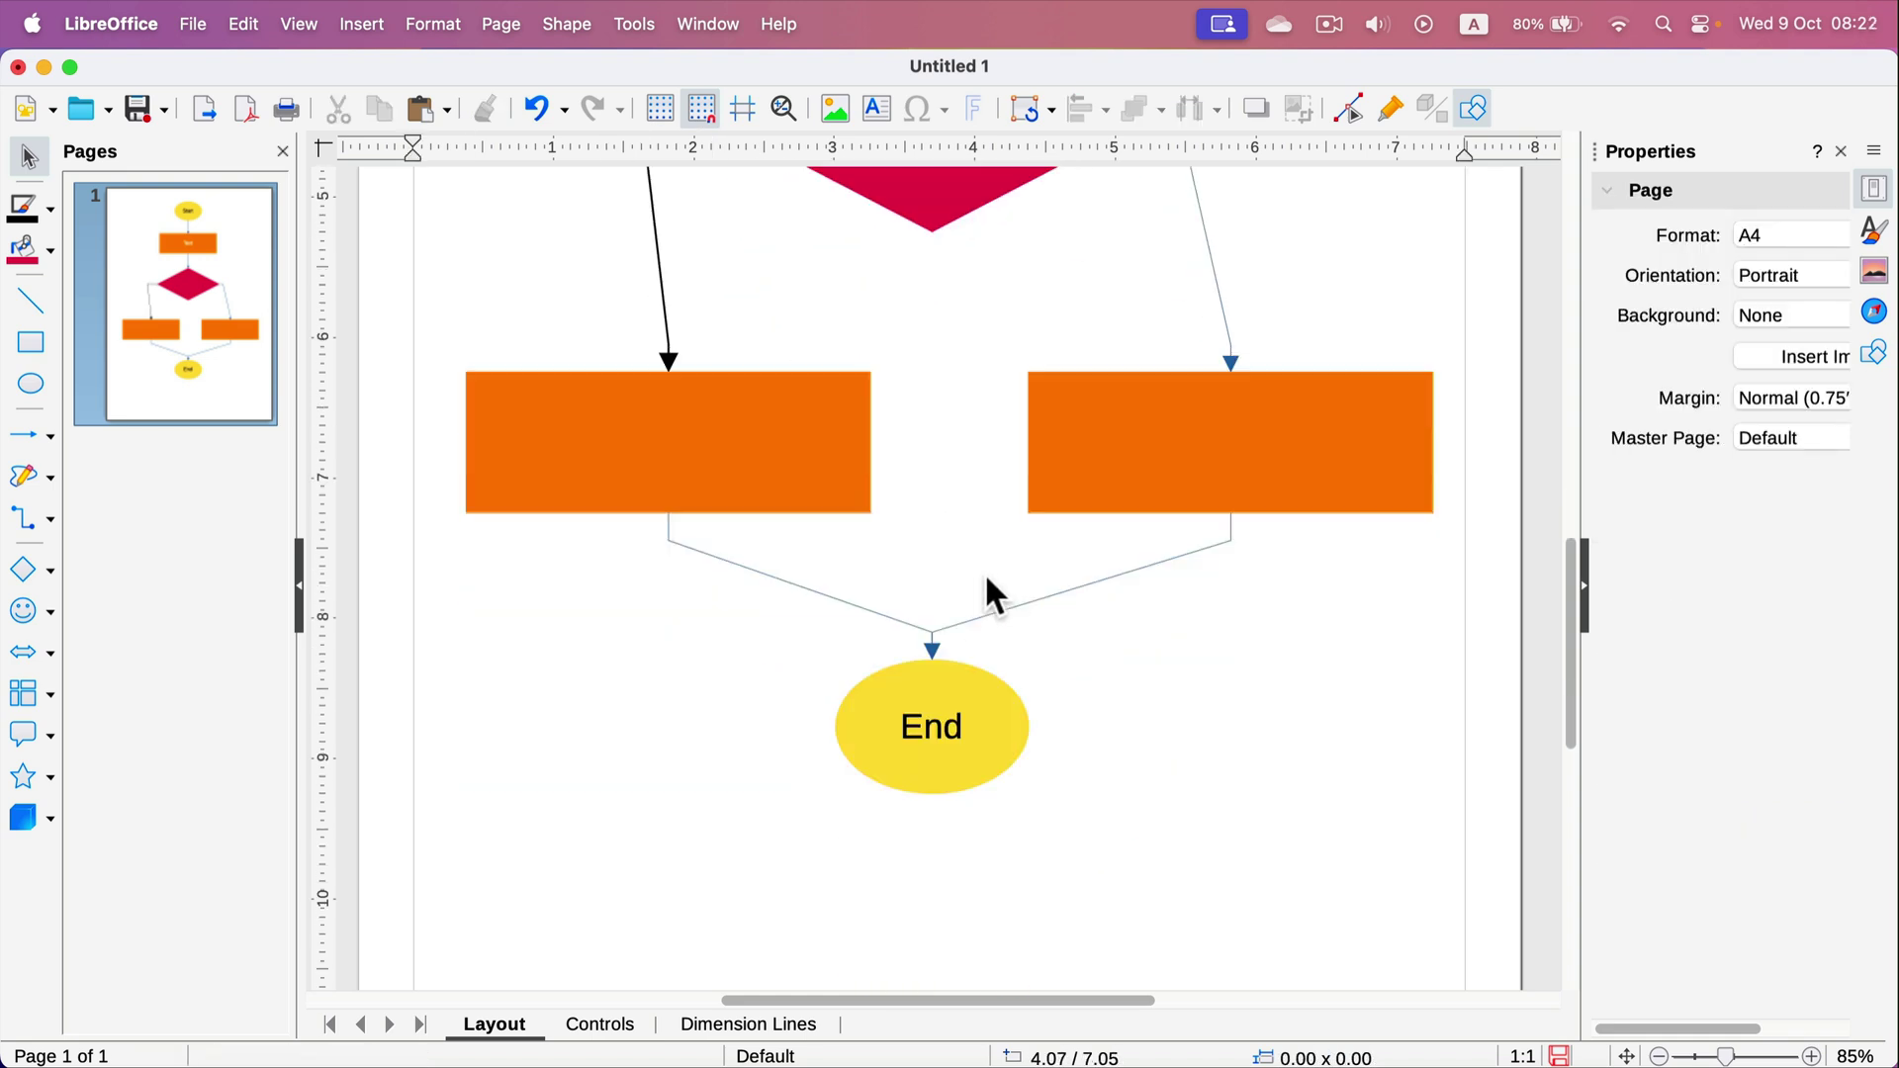
pyautogui.scroll(8, 993, 572)
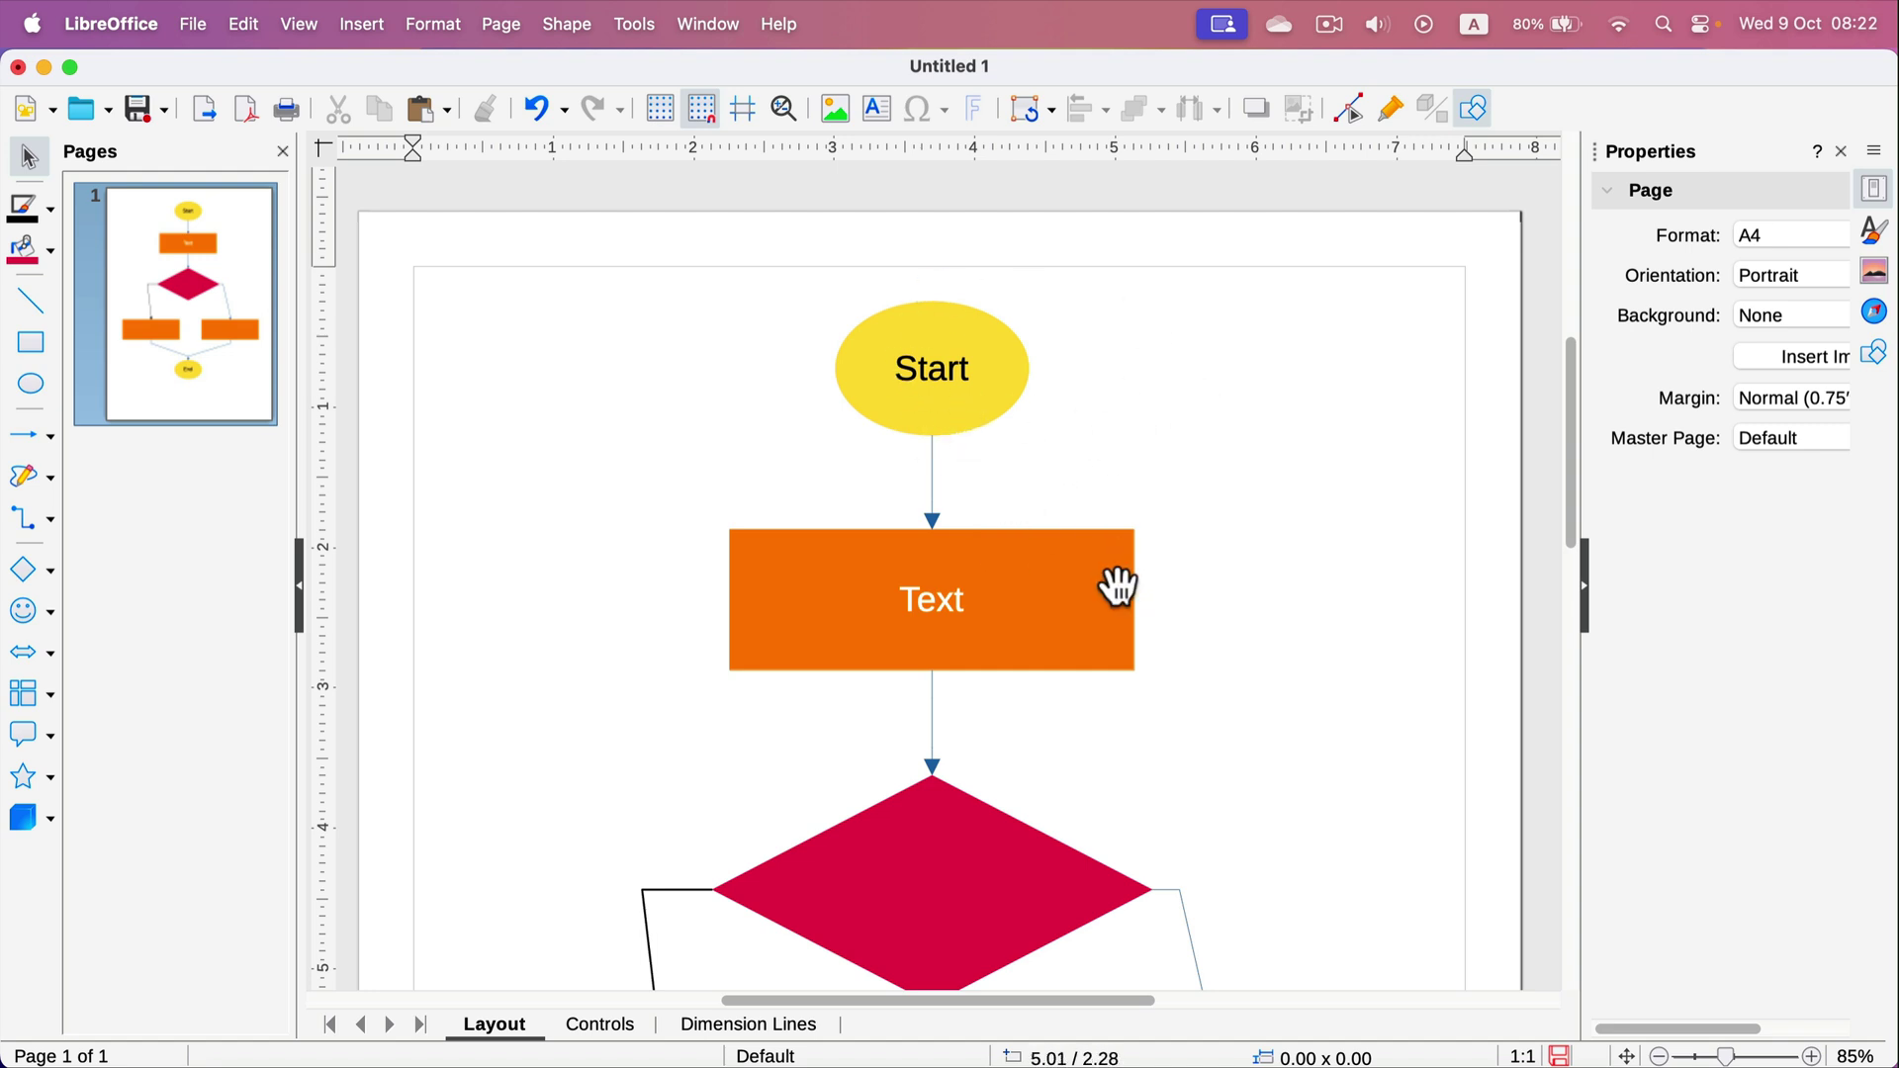
pyautogui.moveTo(1118, 586); pyautogui.dragTo(1064, 649)
pyautogui.click(1227, 474)
pyautogui.scroll(-5, 1306, 560)
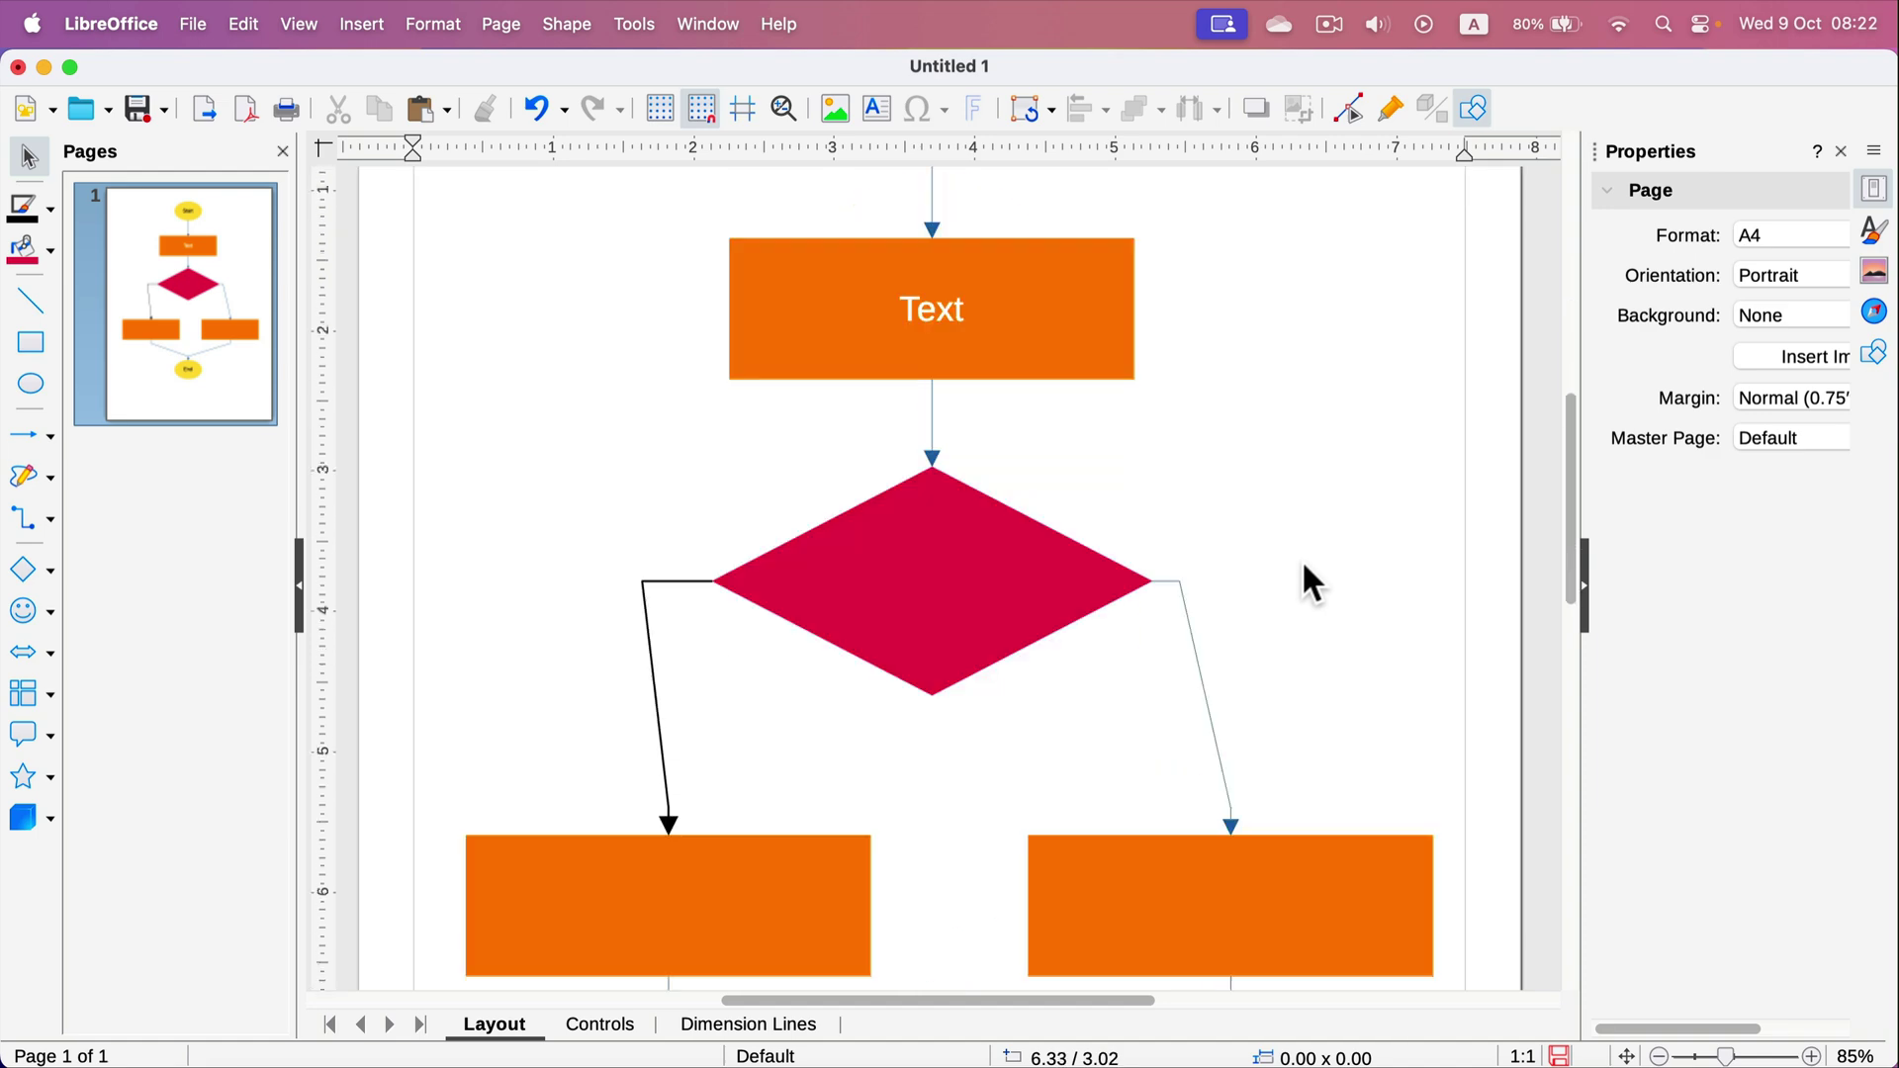